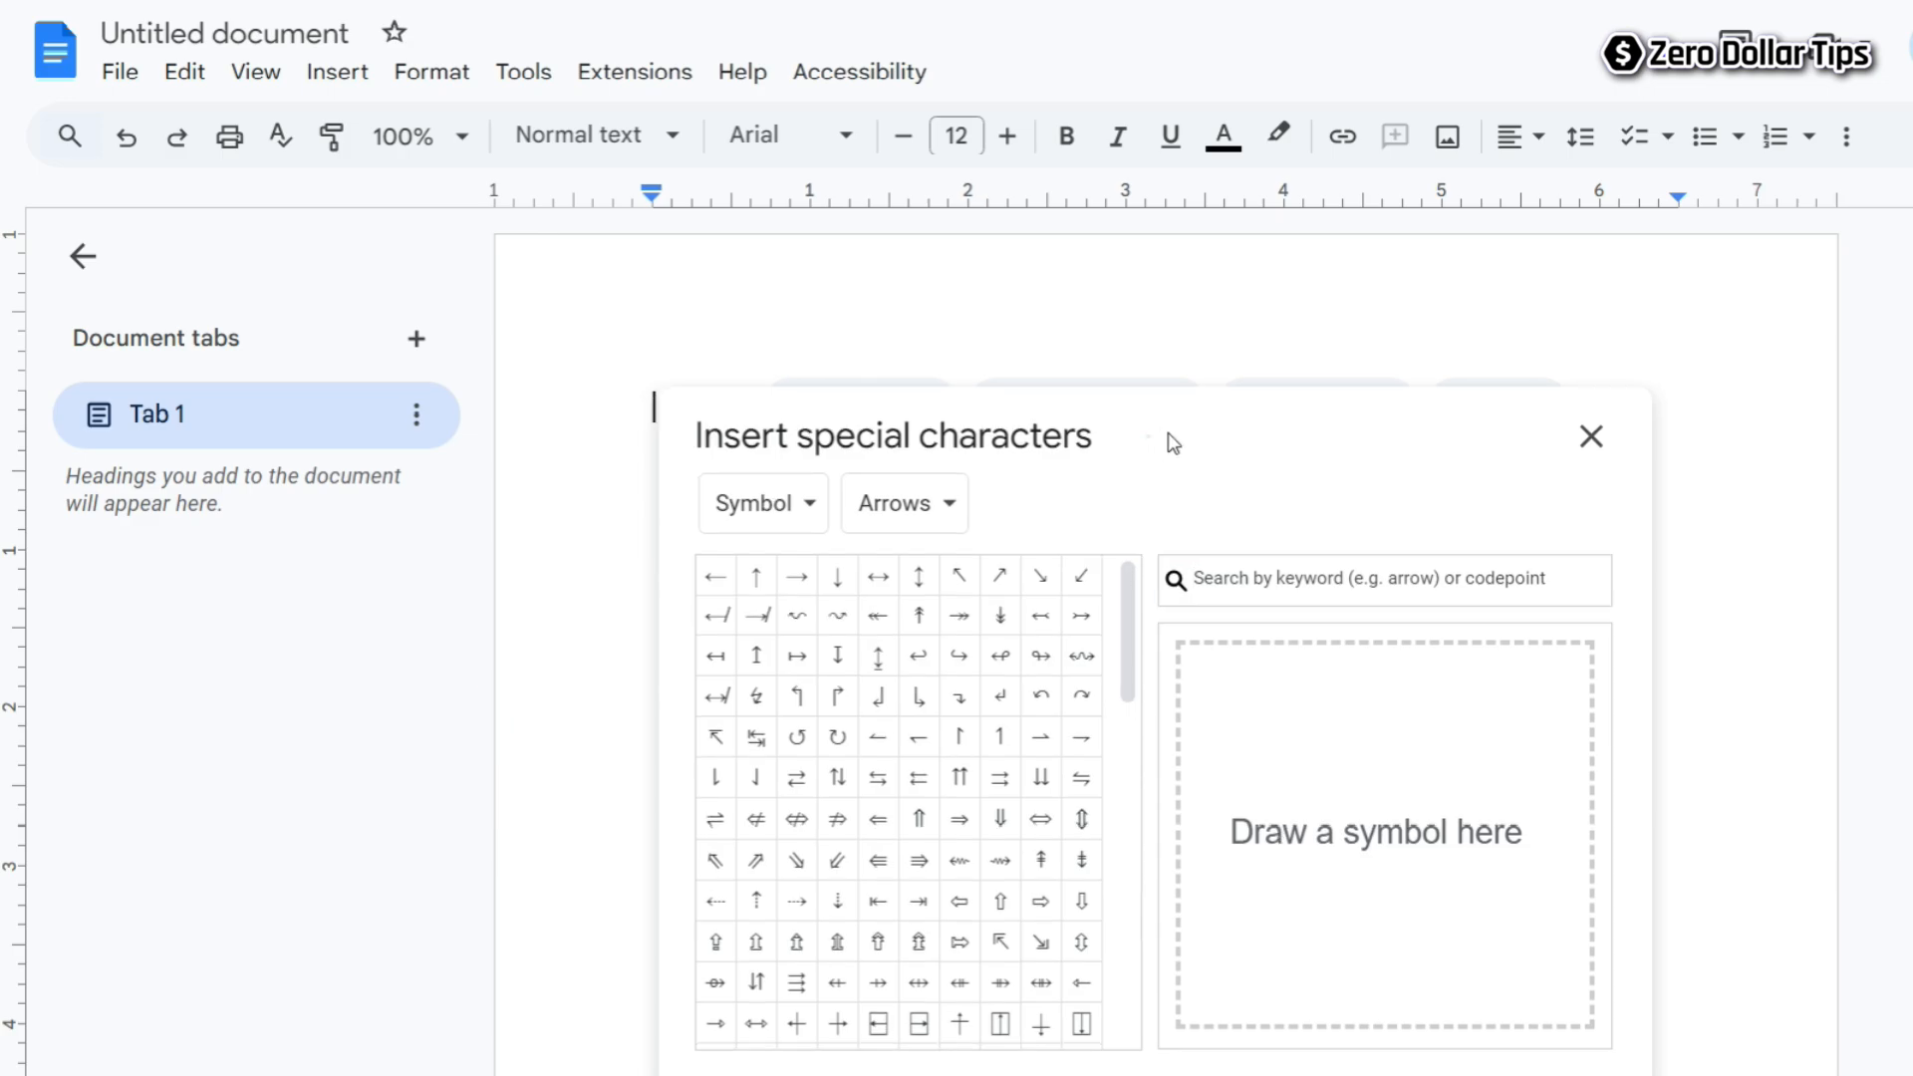
Search the special characters for "arrow" and insert the thin upward arrow into the document.
drag(1170, 440, 1407, 361)
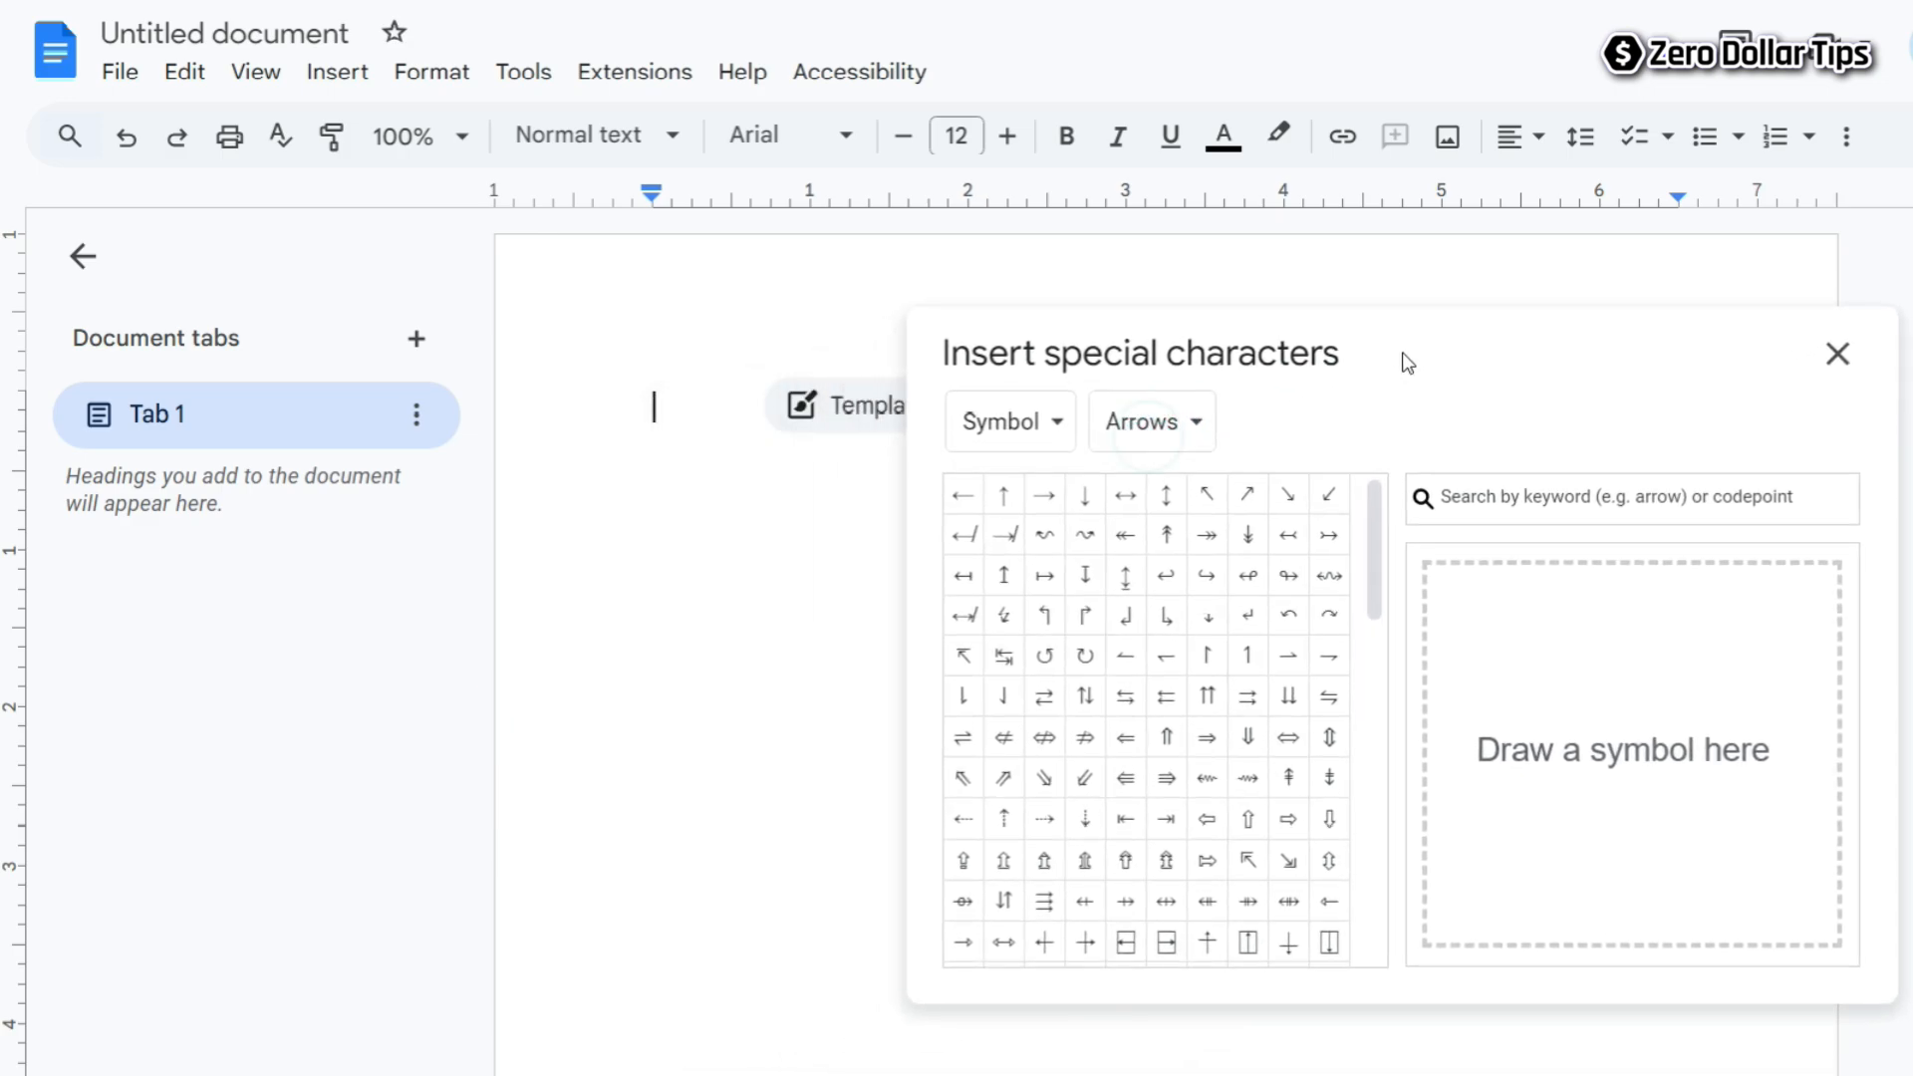
click(1465, 506)
text(arrow)
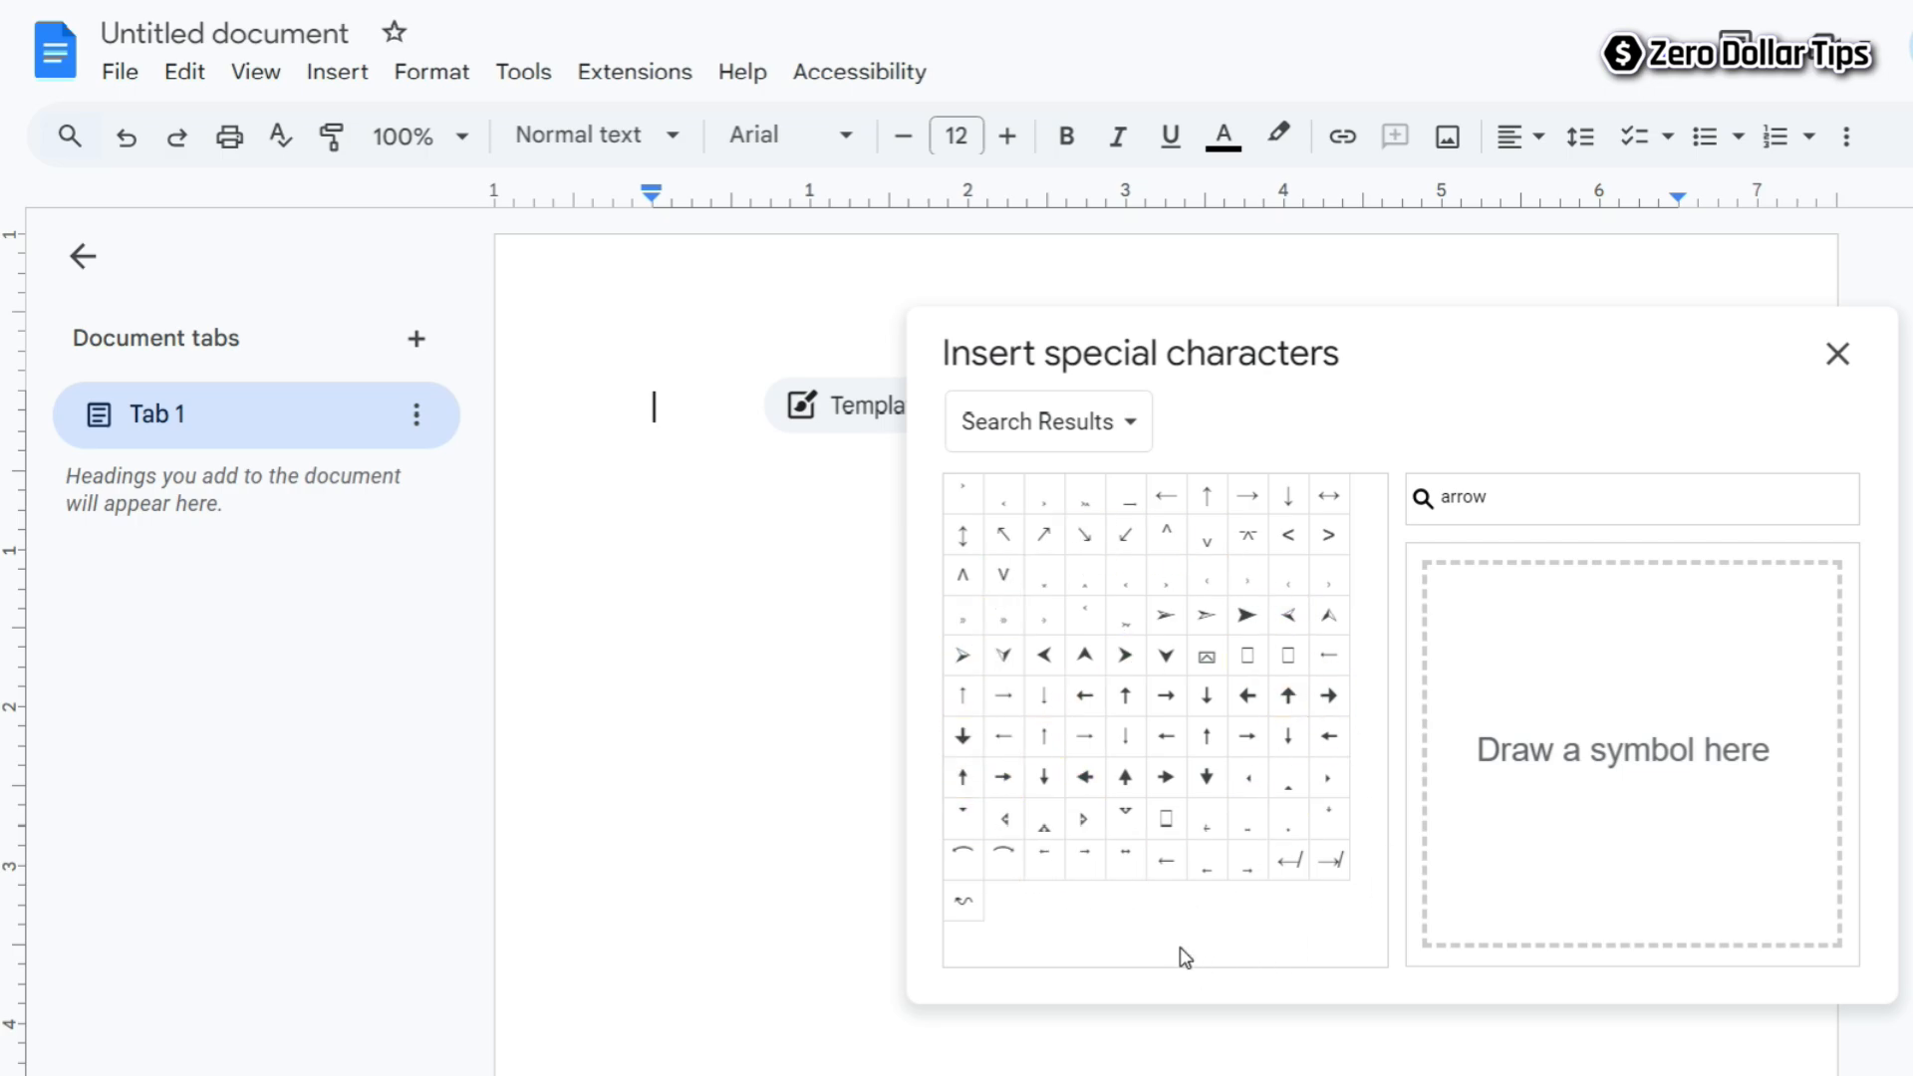
click(1207, 498)
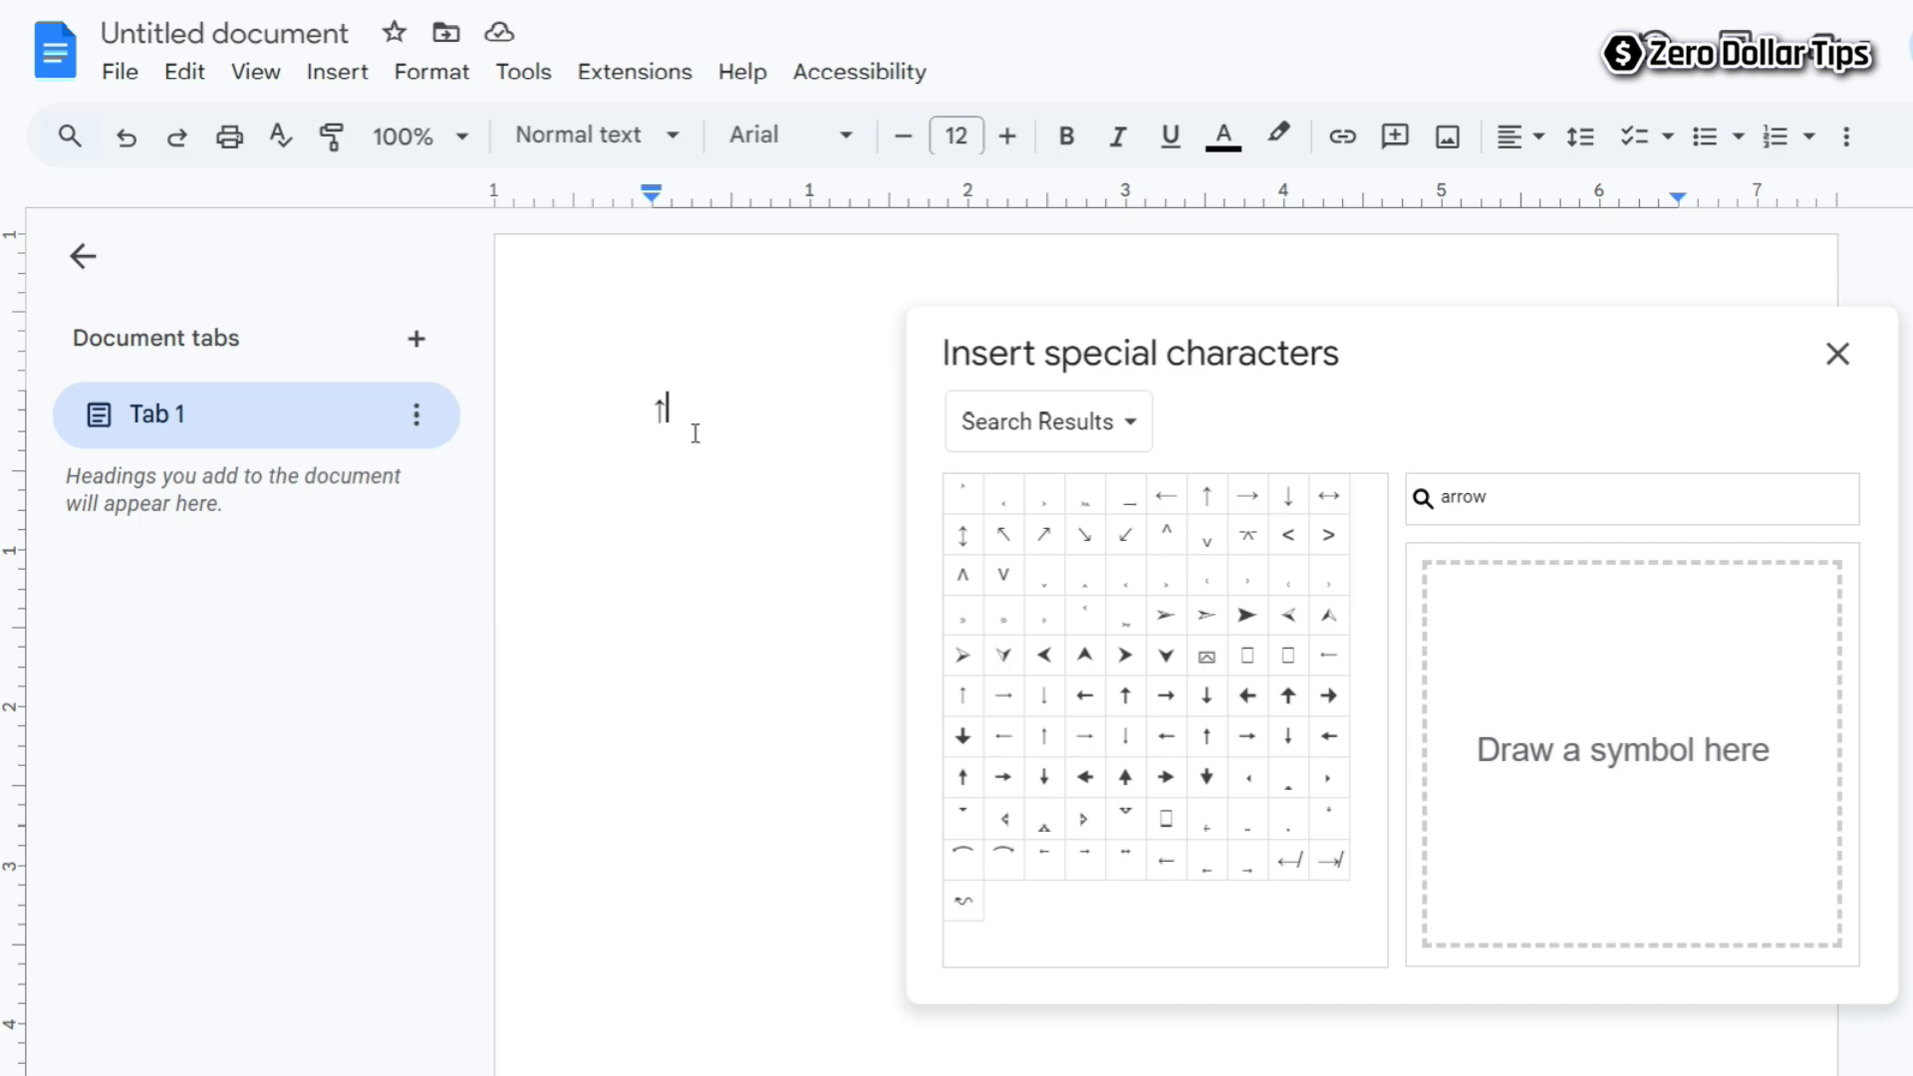
Set the font size of the inserted upward arrow to 60.
drag(687, 411, 624, 411)
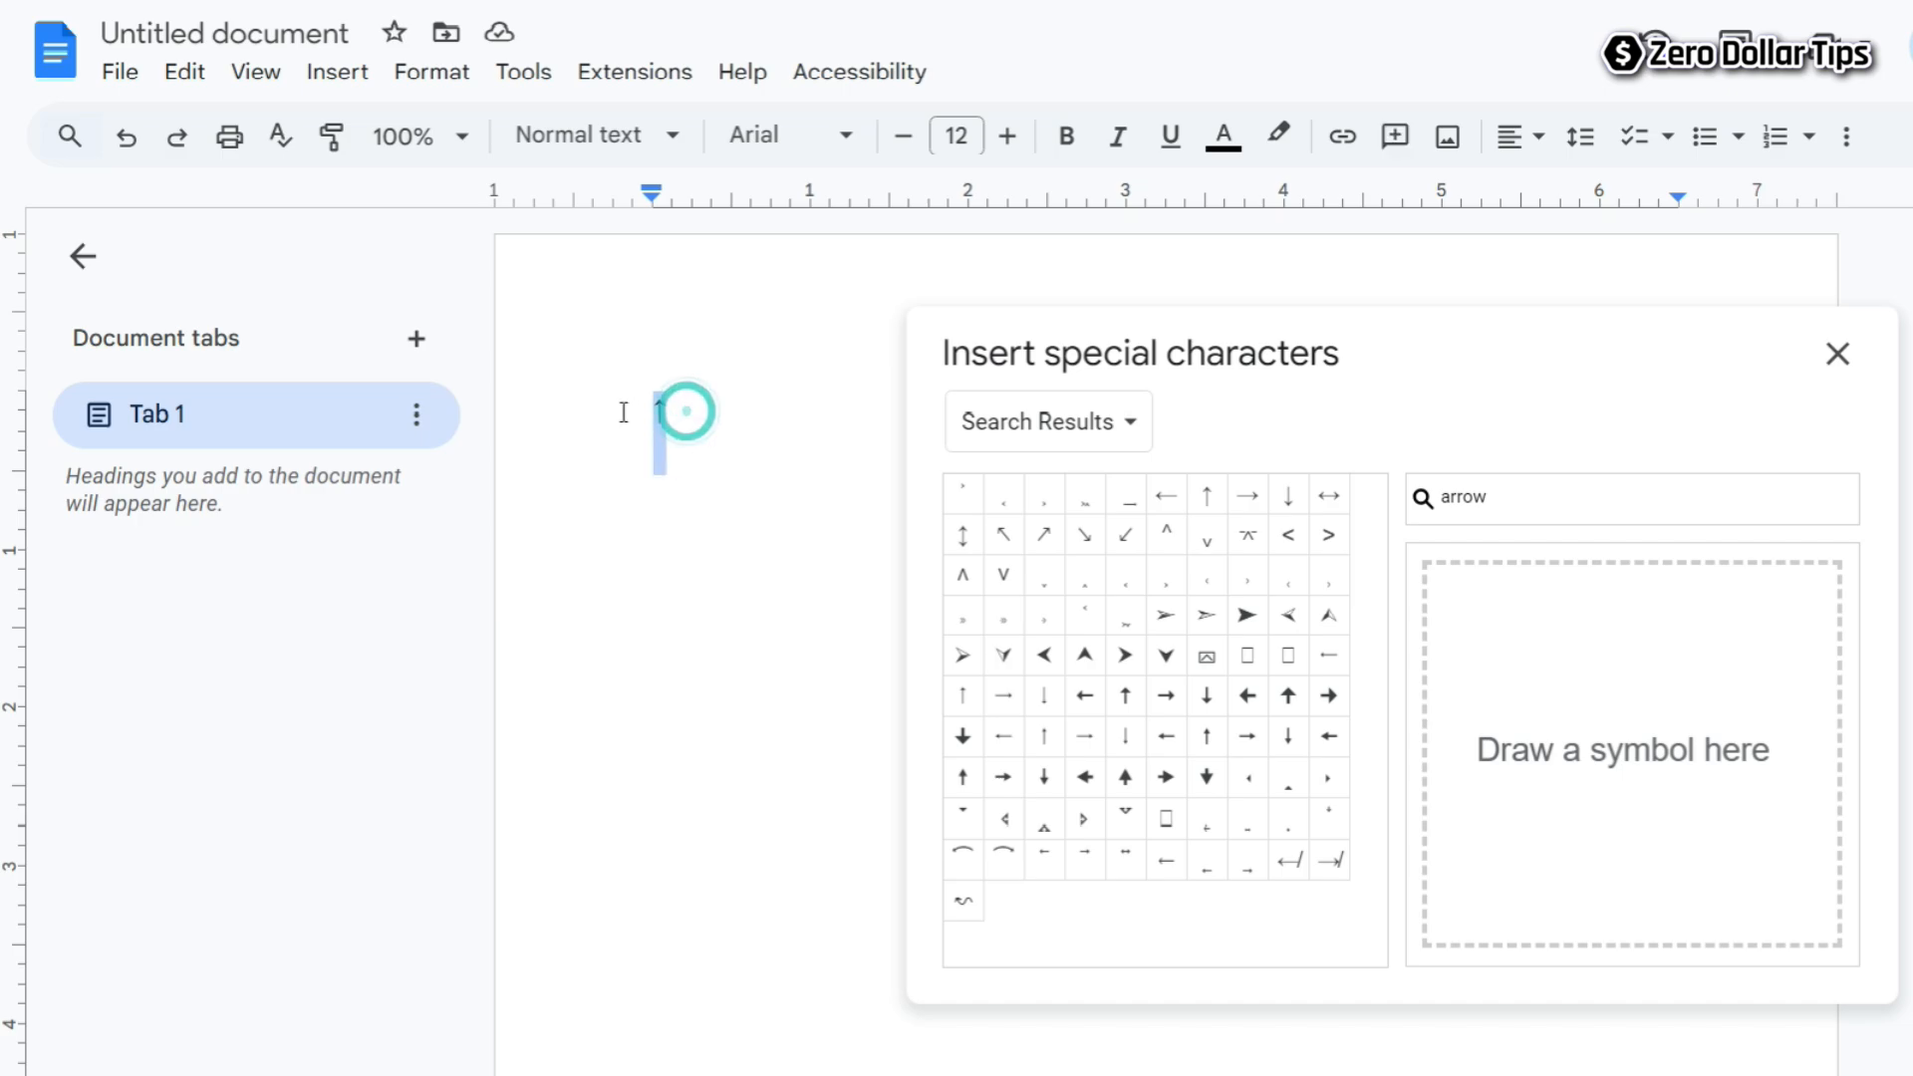
click(955, 135)
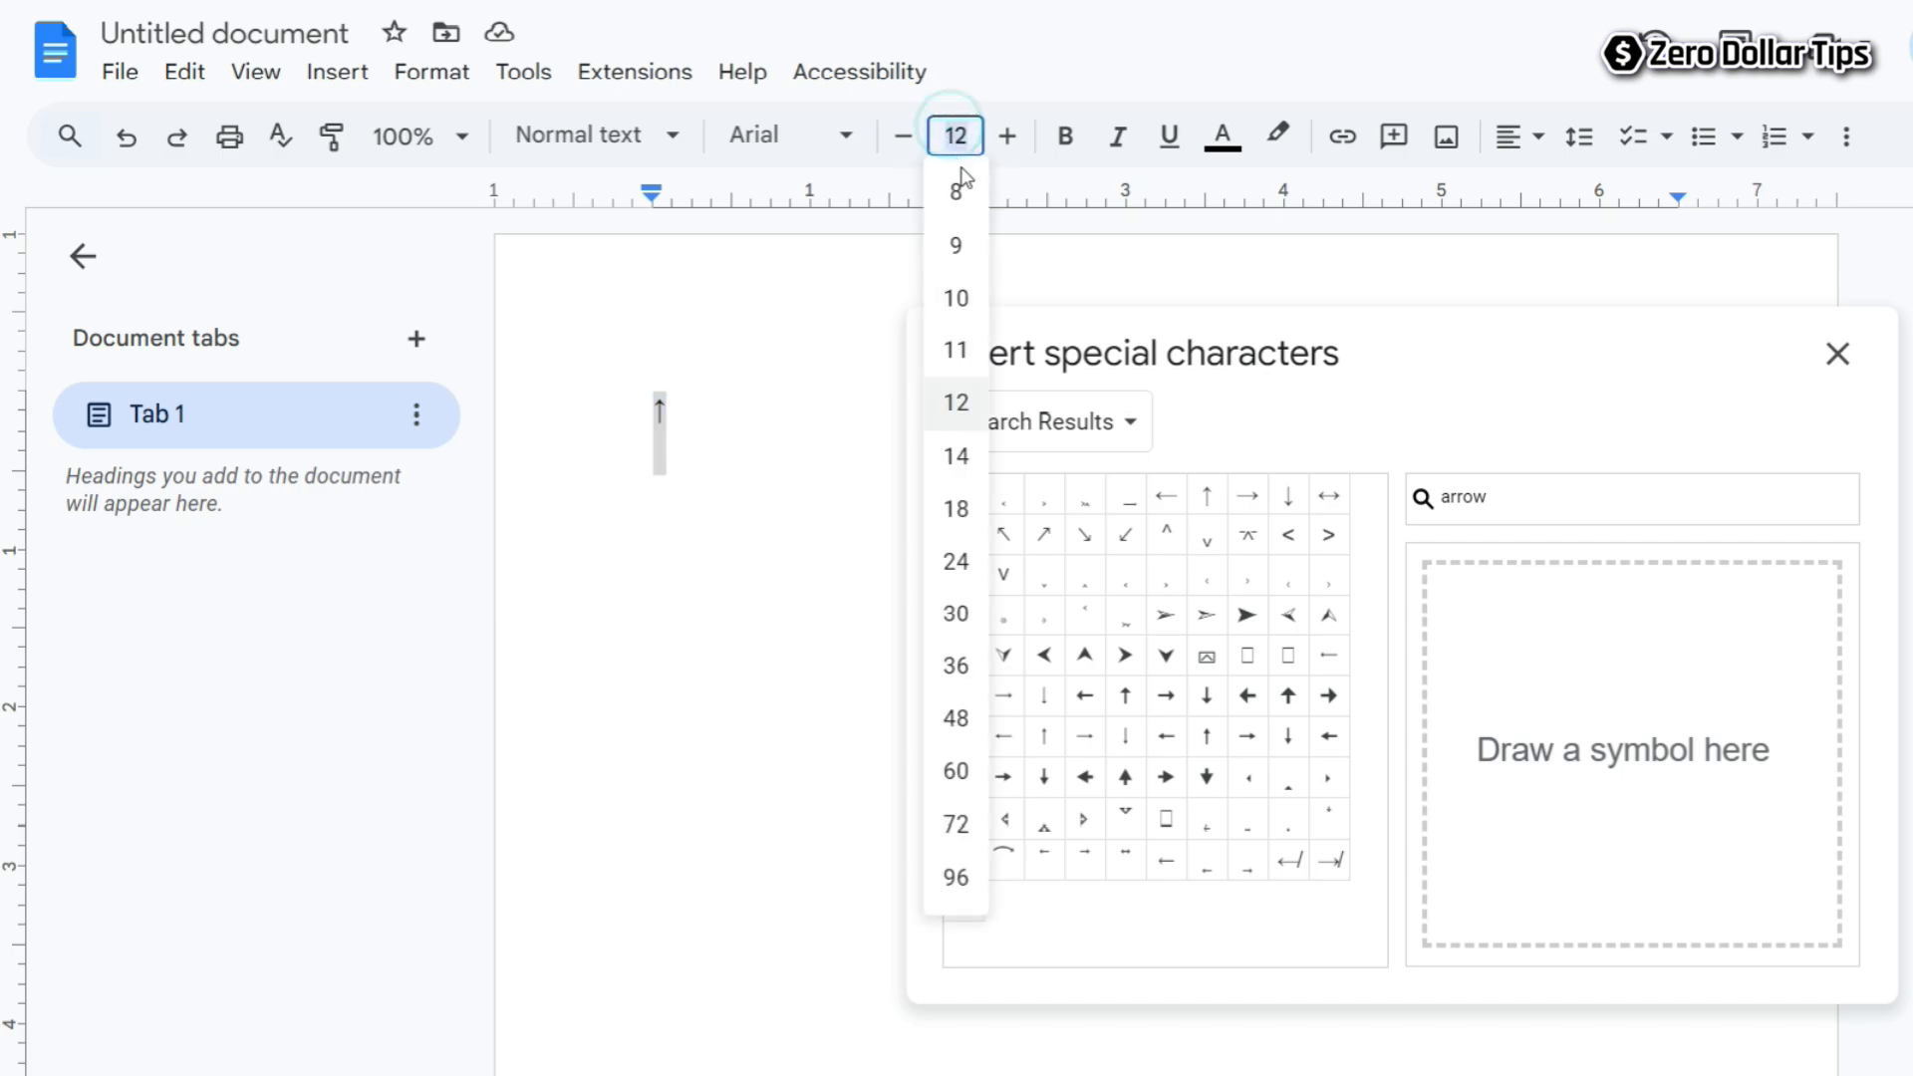
click(951, 773)
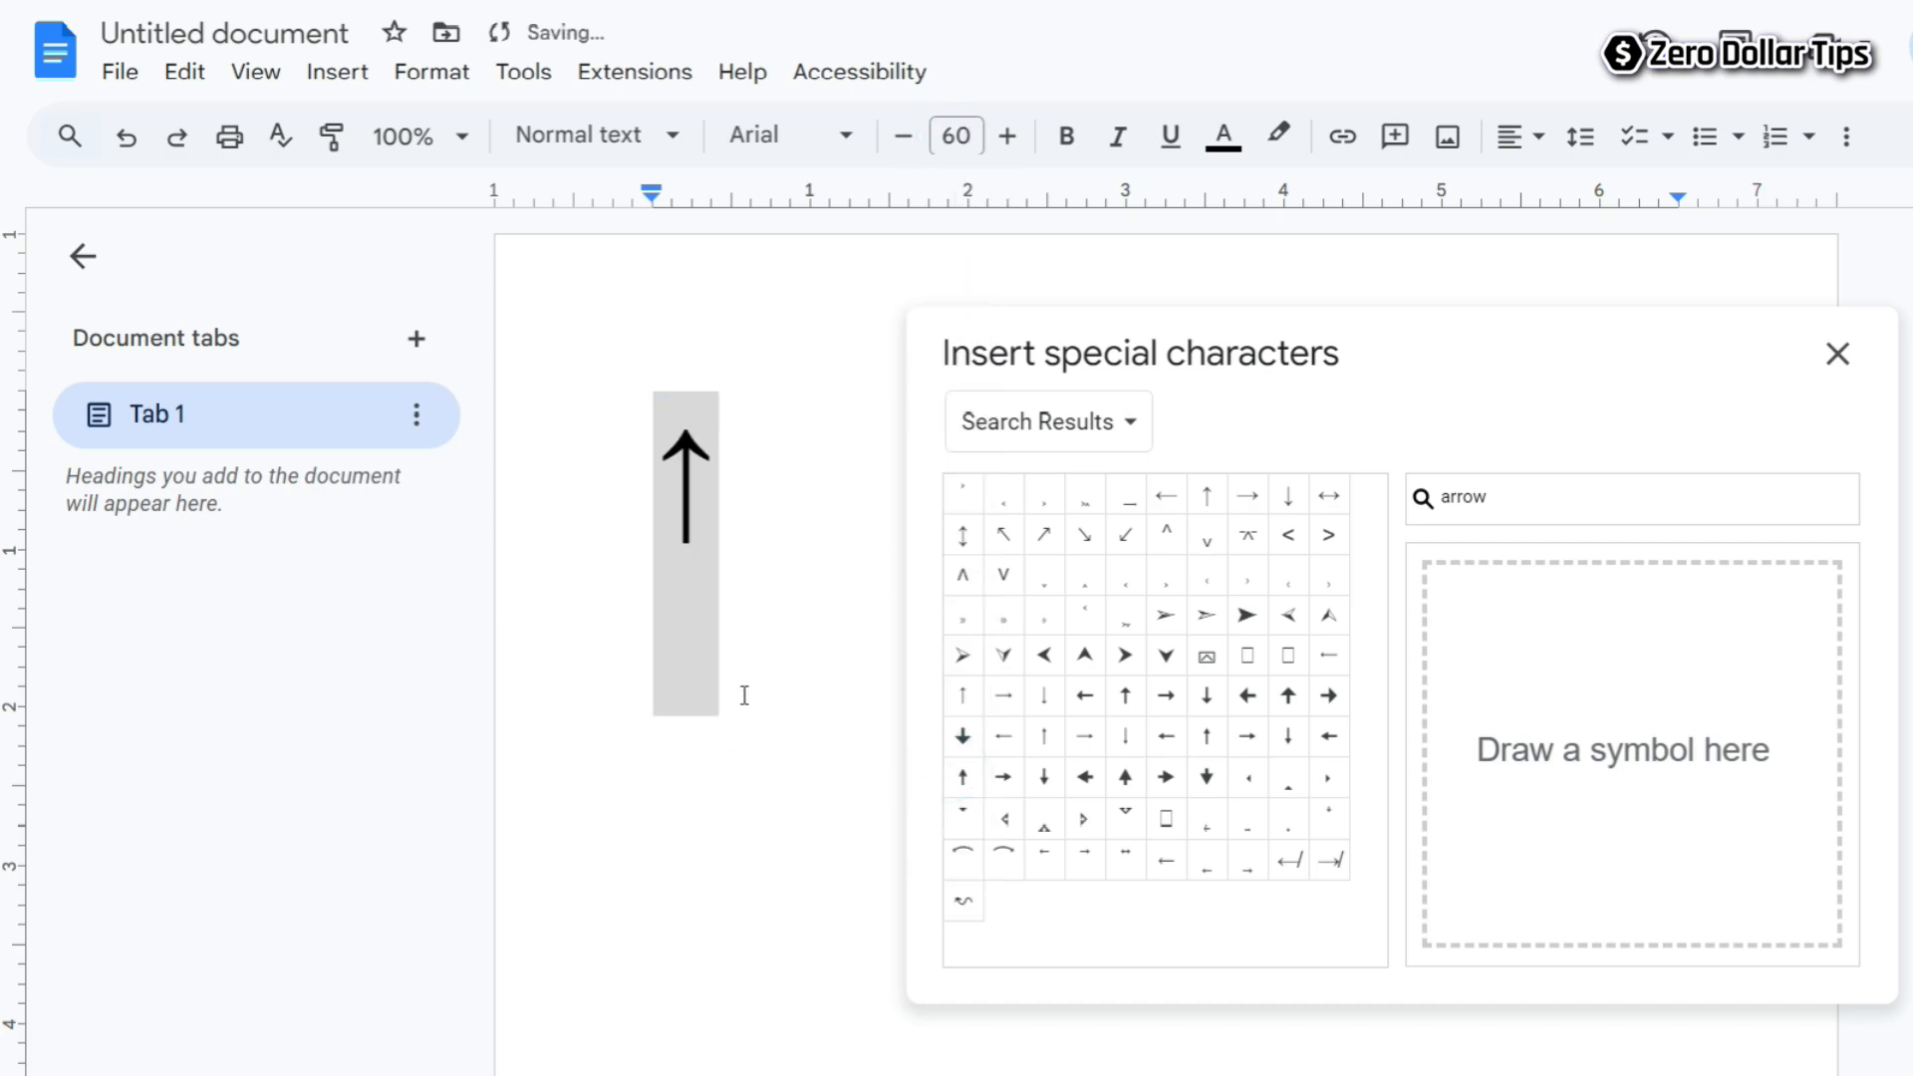
click(697, 586)
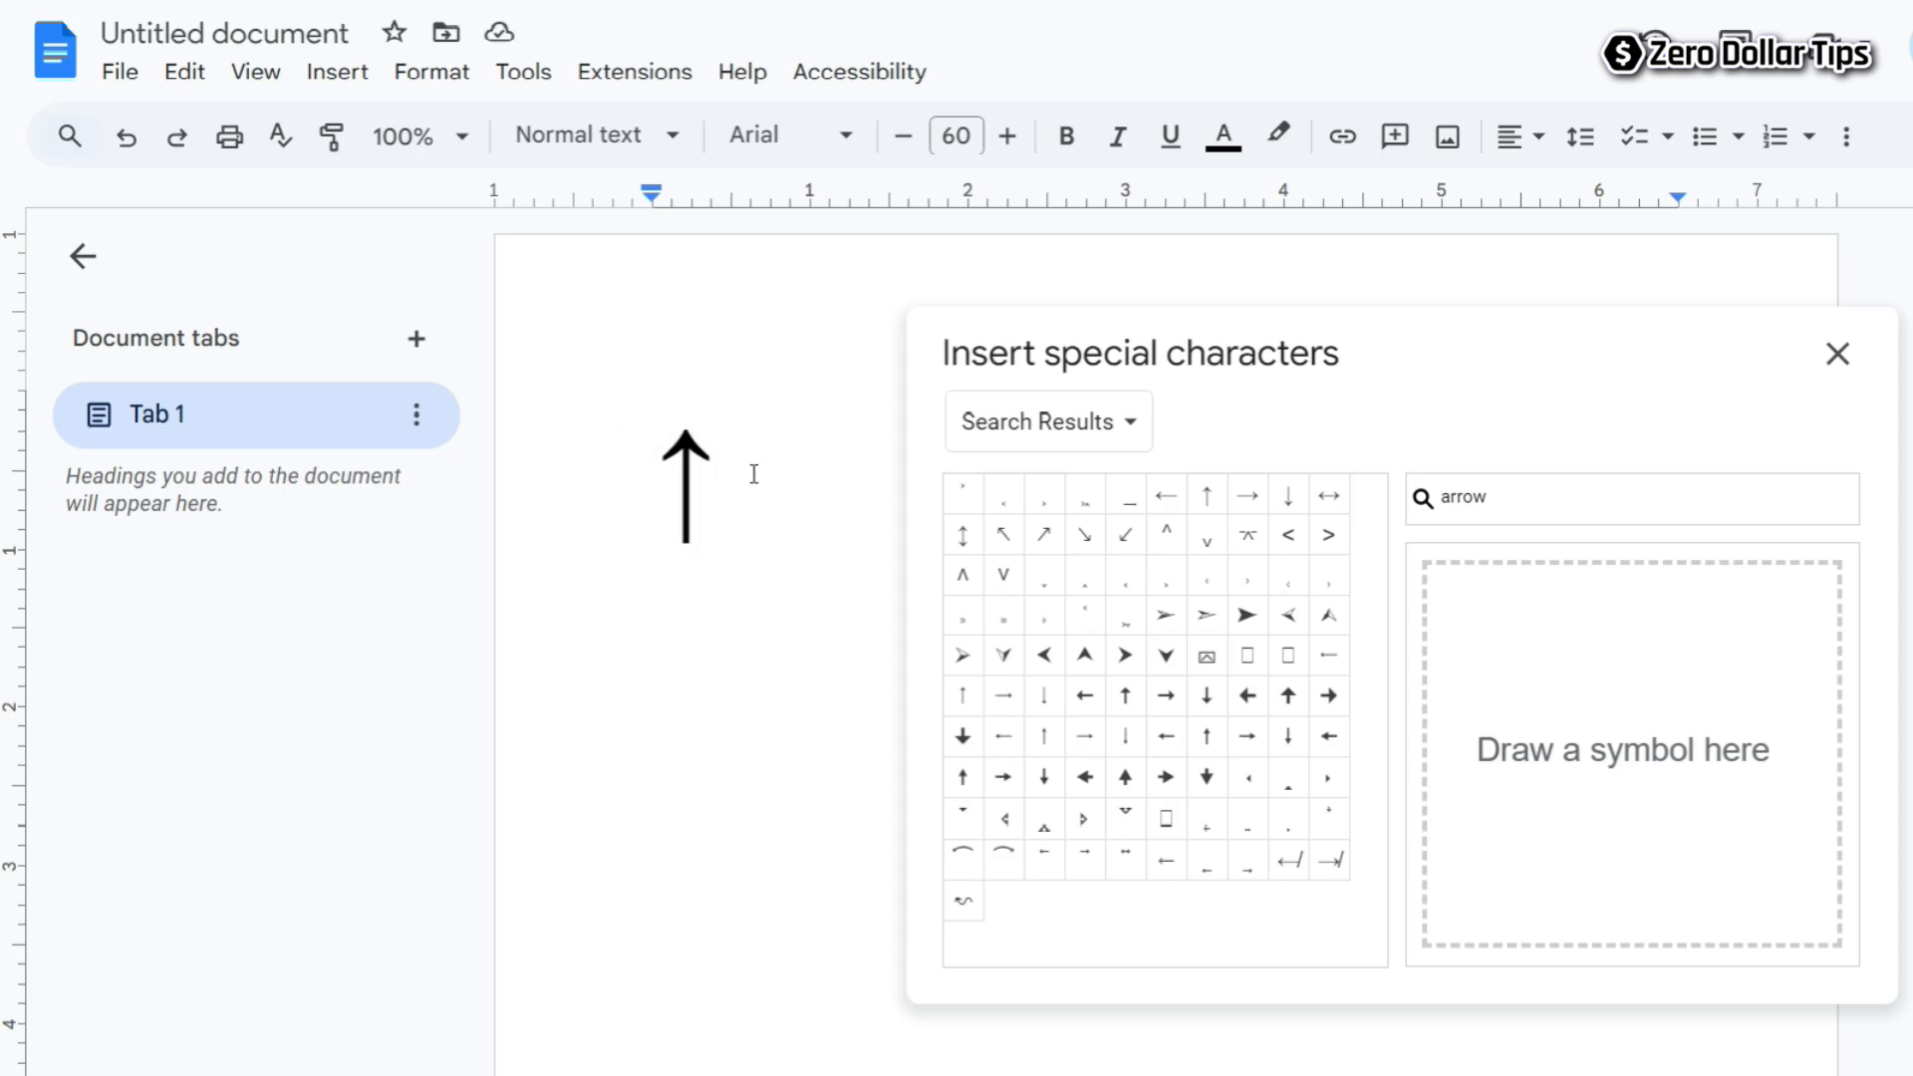
Insert a bold left arrow, a bold right arrow and a solid right-pointing arrowhead after the upward arrow.
drag(1315, 380, 1474, 373)
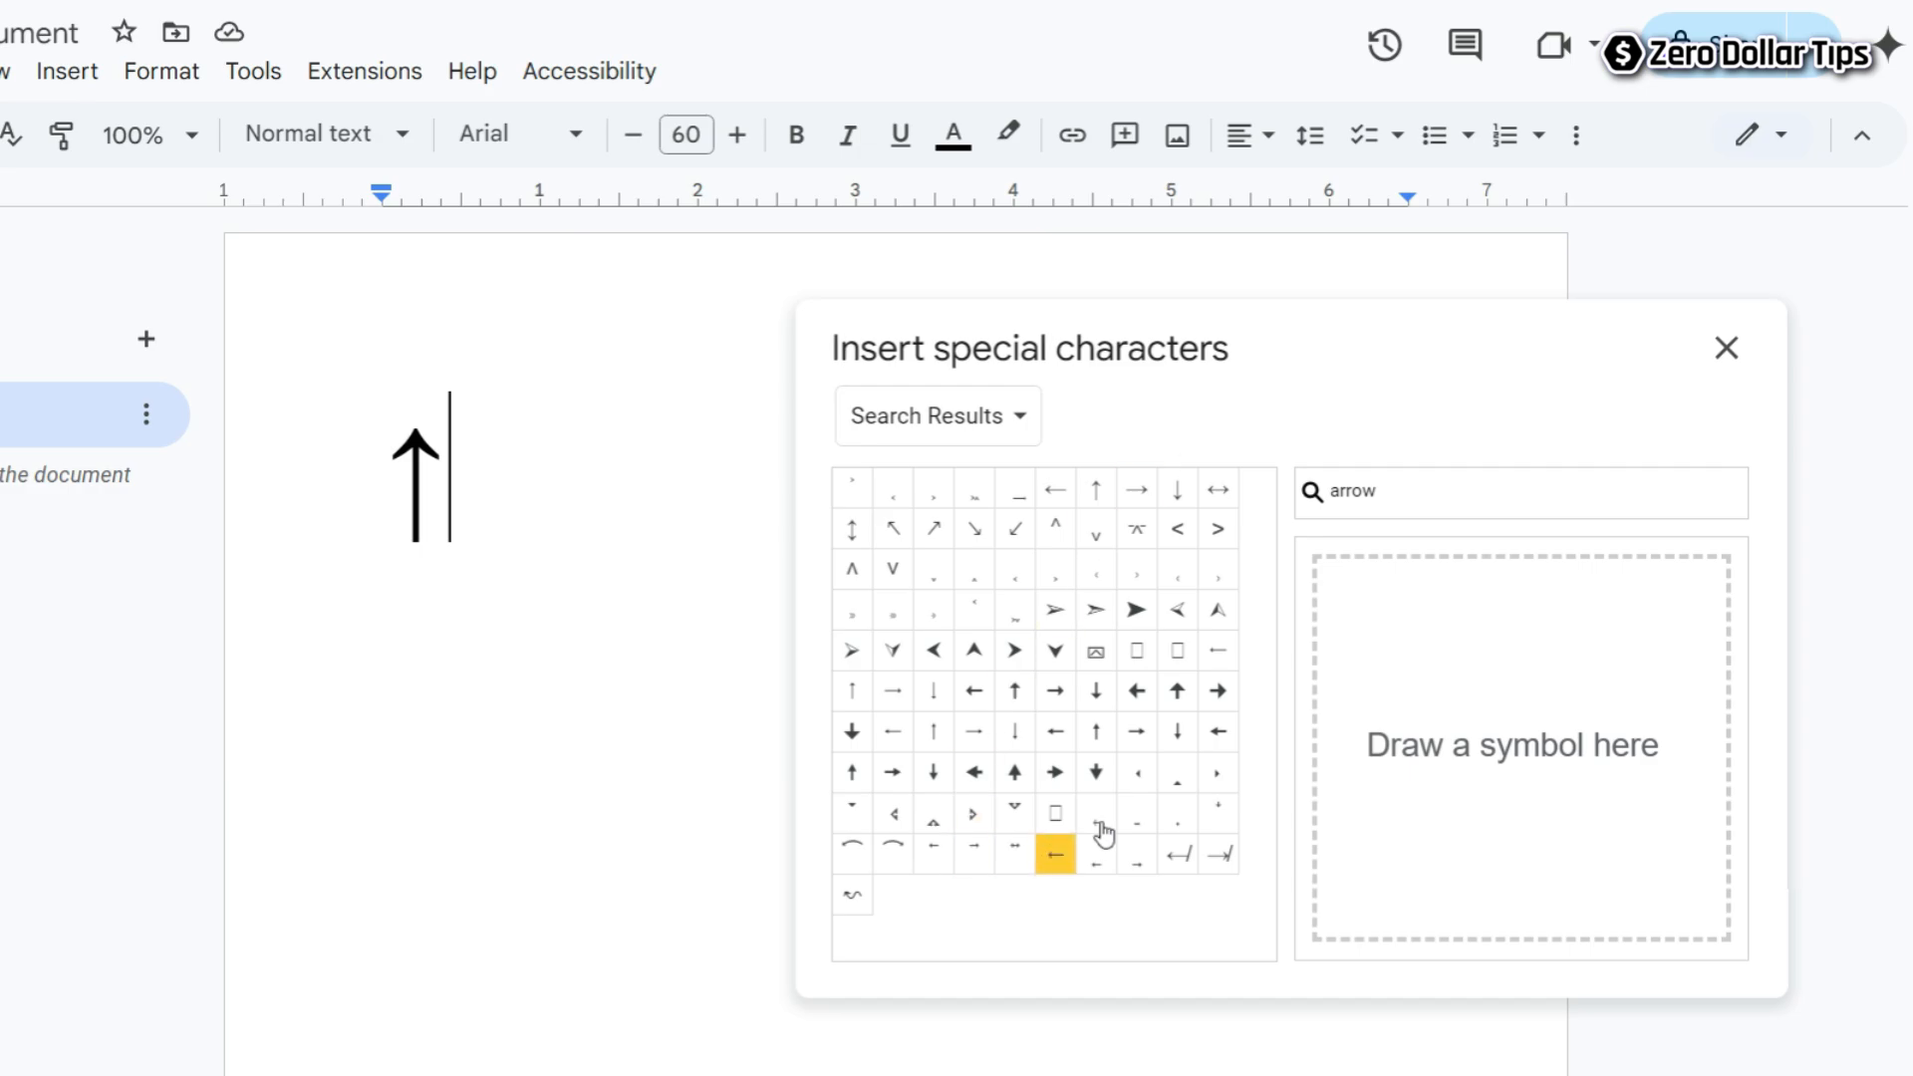
click(1139, 690)
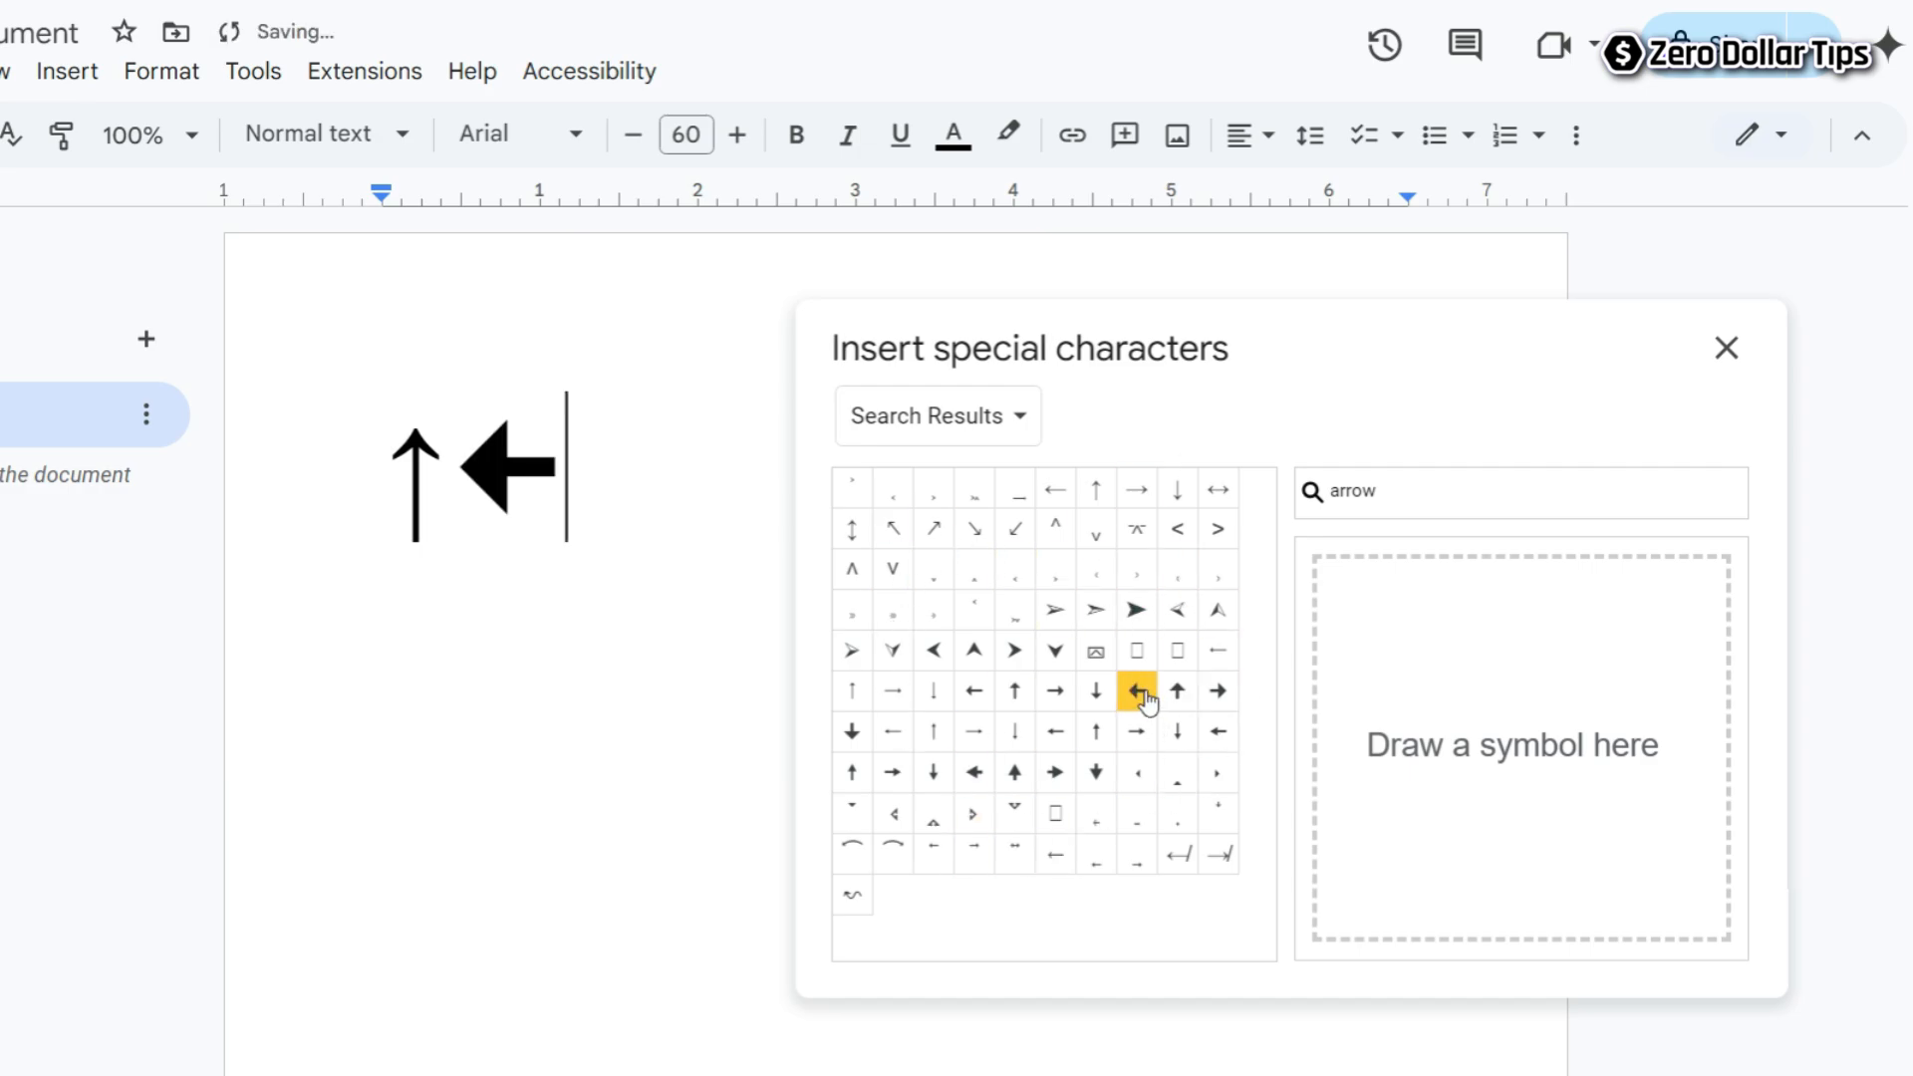
click(1217, 689)
click(1137, 609)
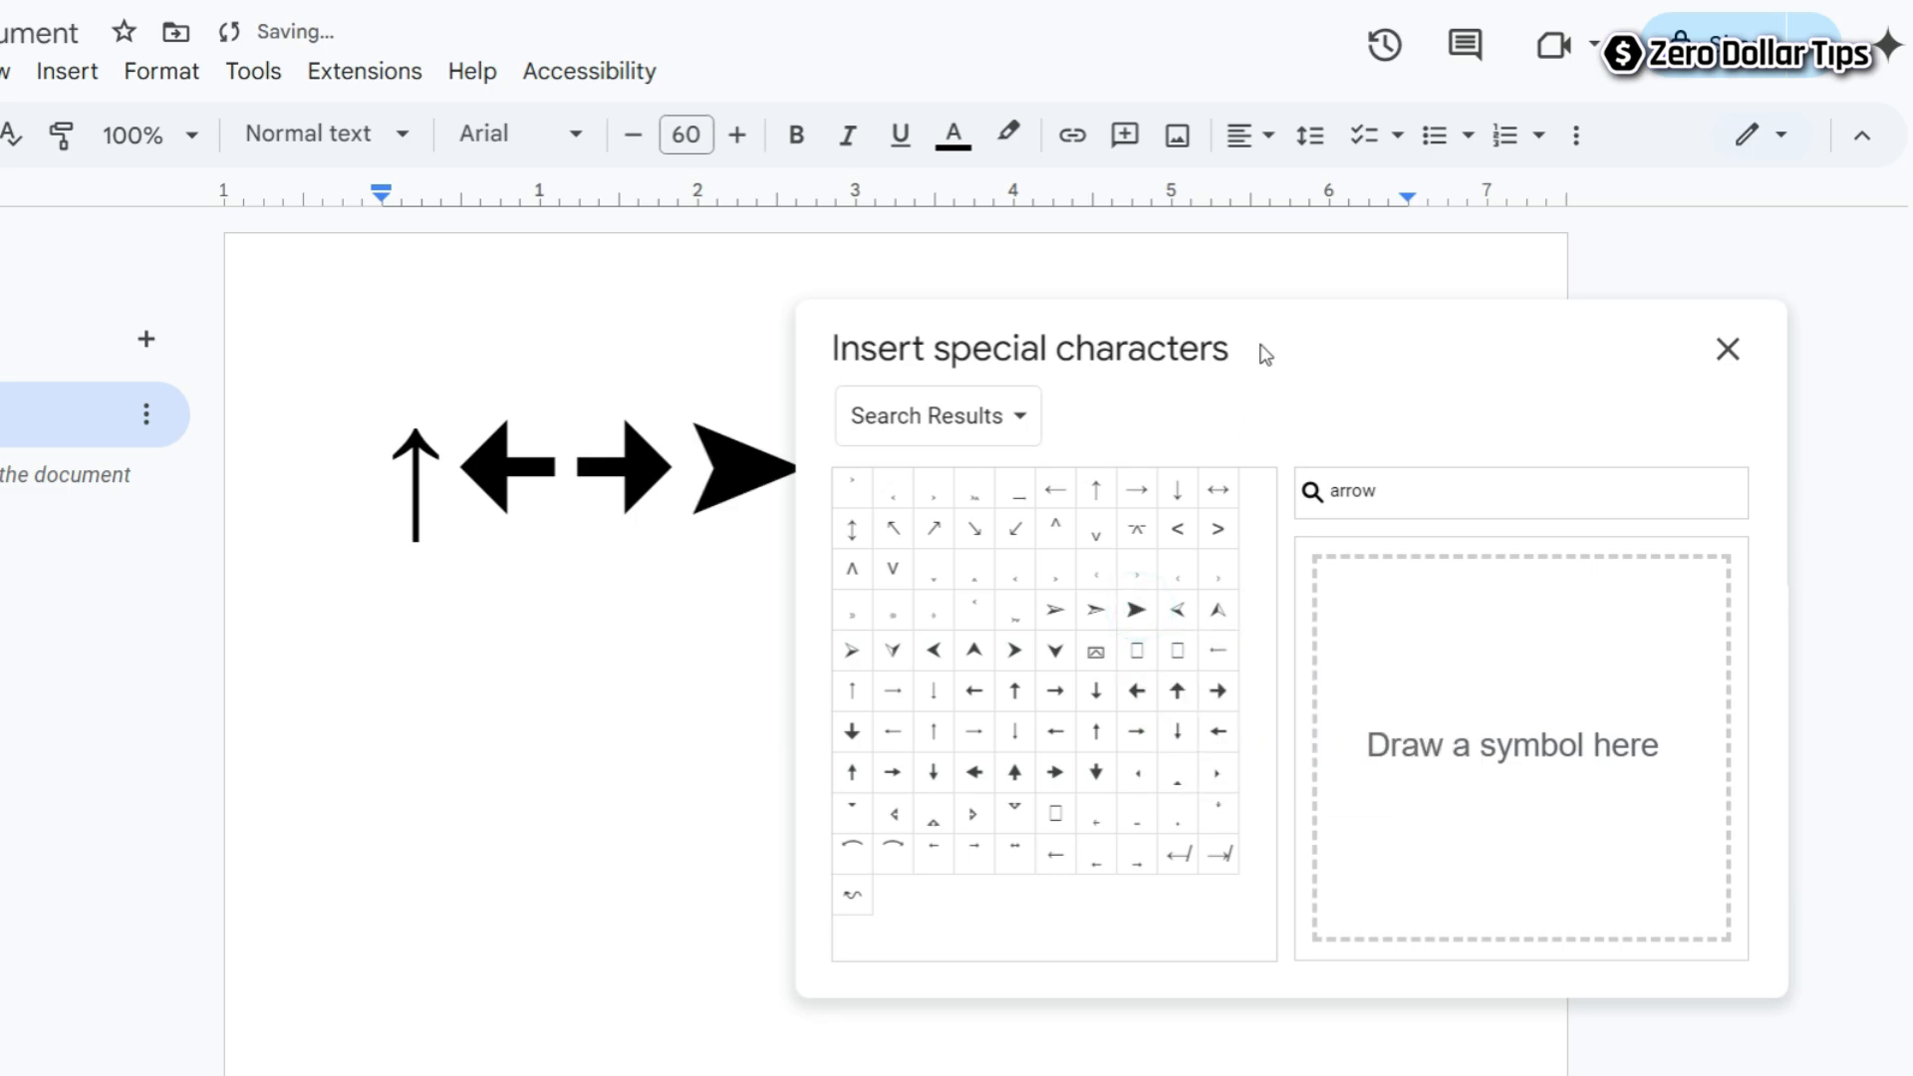
drag(1259, 349, 1306, 342)
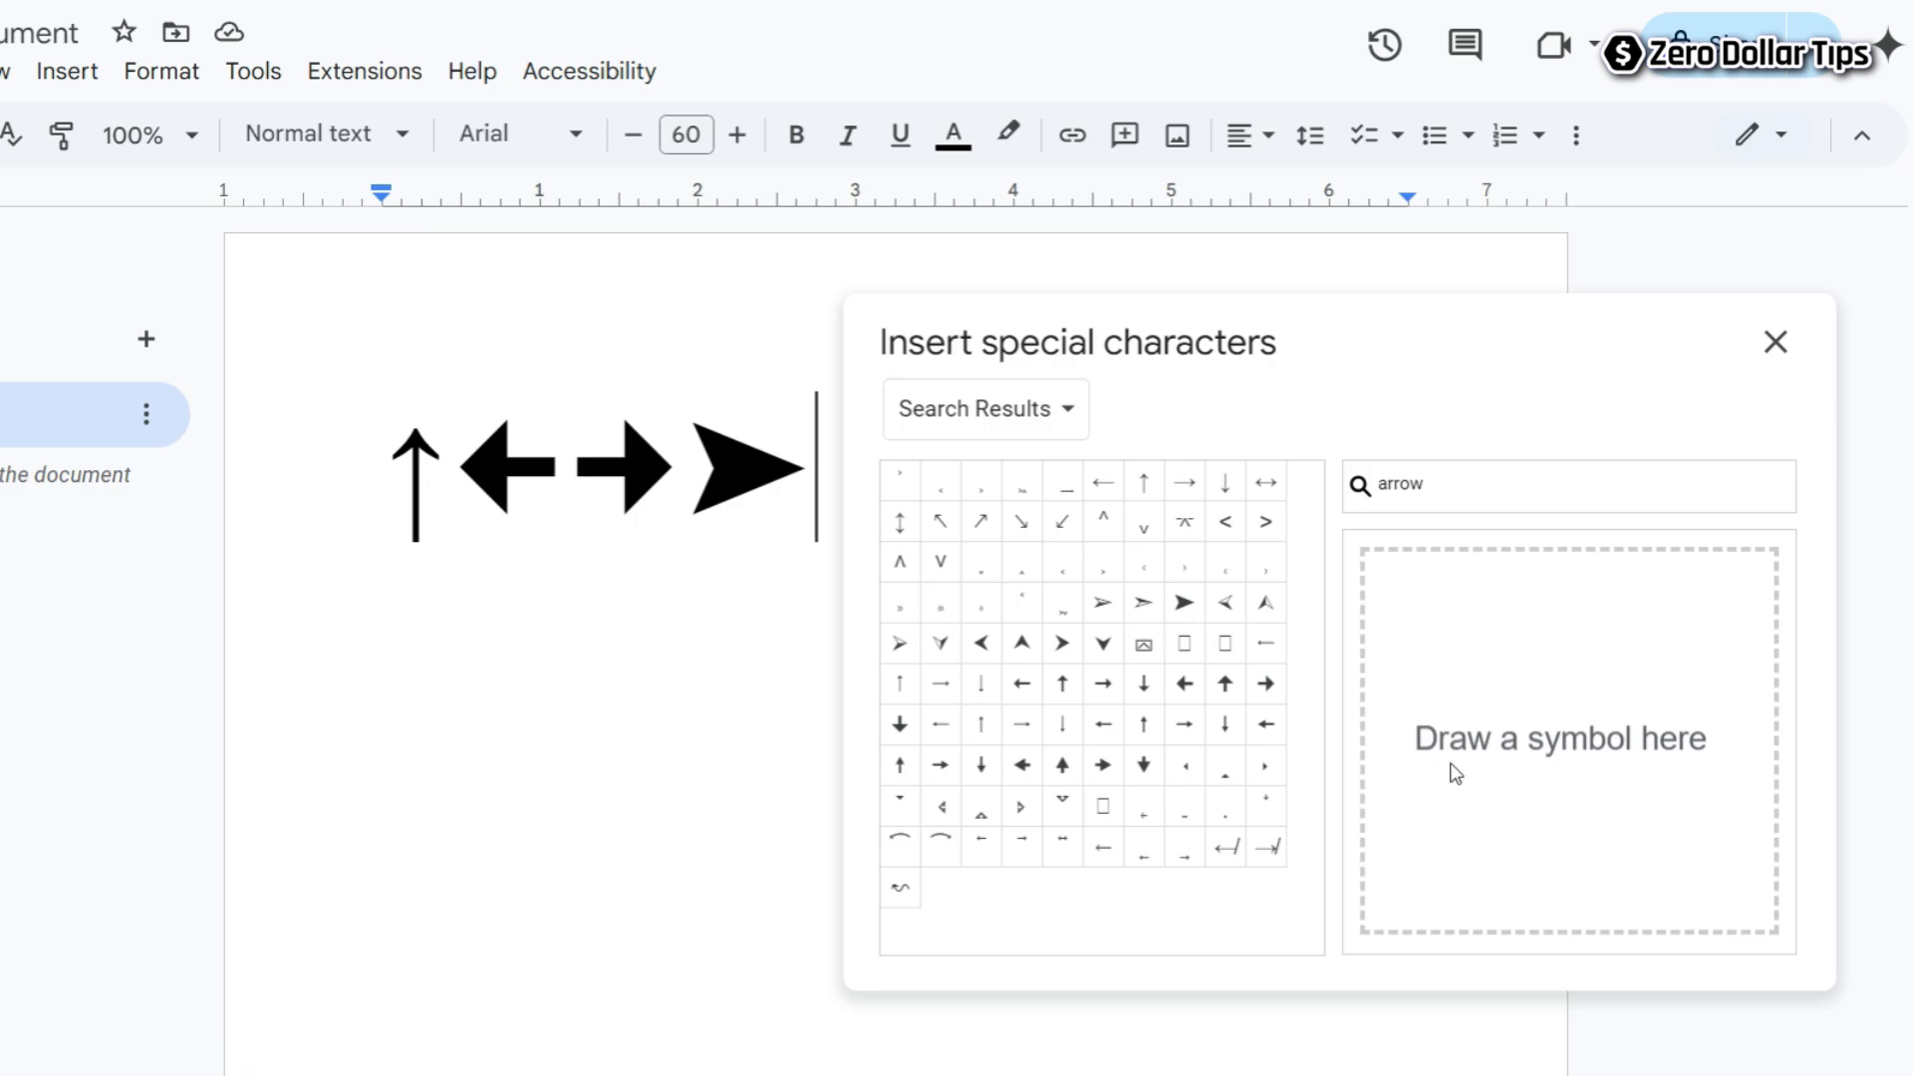
Find a symbol by sketching a down-left arrow and insert the double-line down-left arrow on a new line.
click(1505, 687)
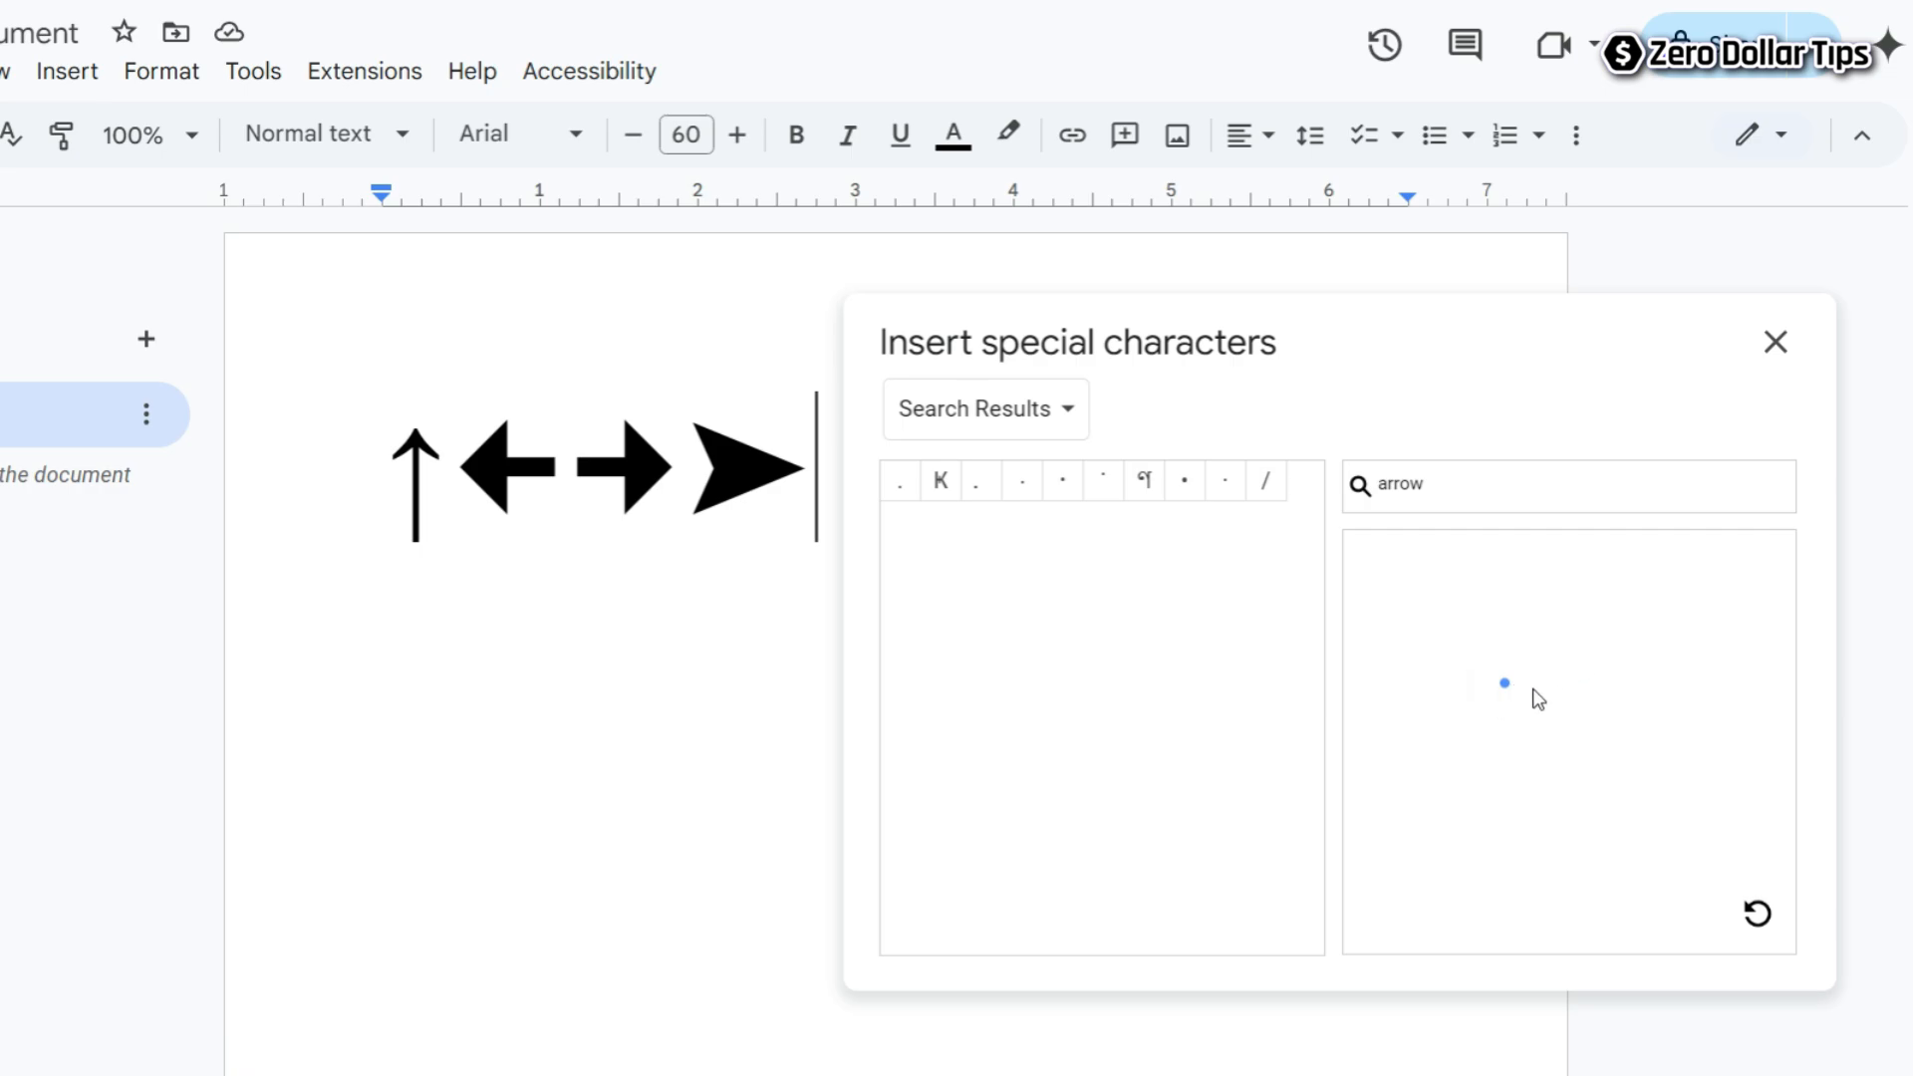
mouse_move(1504, 686)
mouse_down()
mouse_move(1400, 890)
mouse_move(1379, 803)
mouse_move(1401, 900)
mouse_move(1504, 865)
mouse_up()
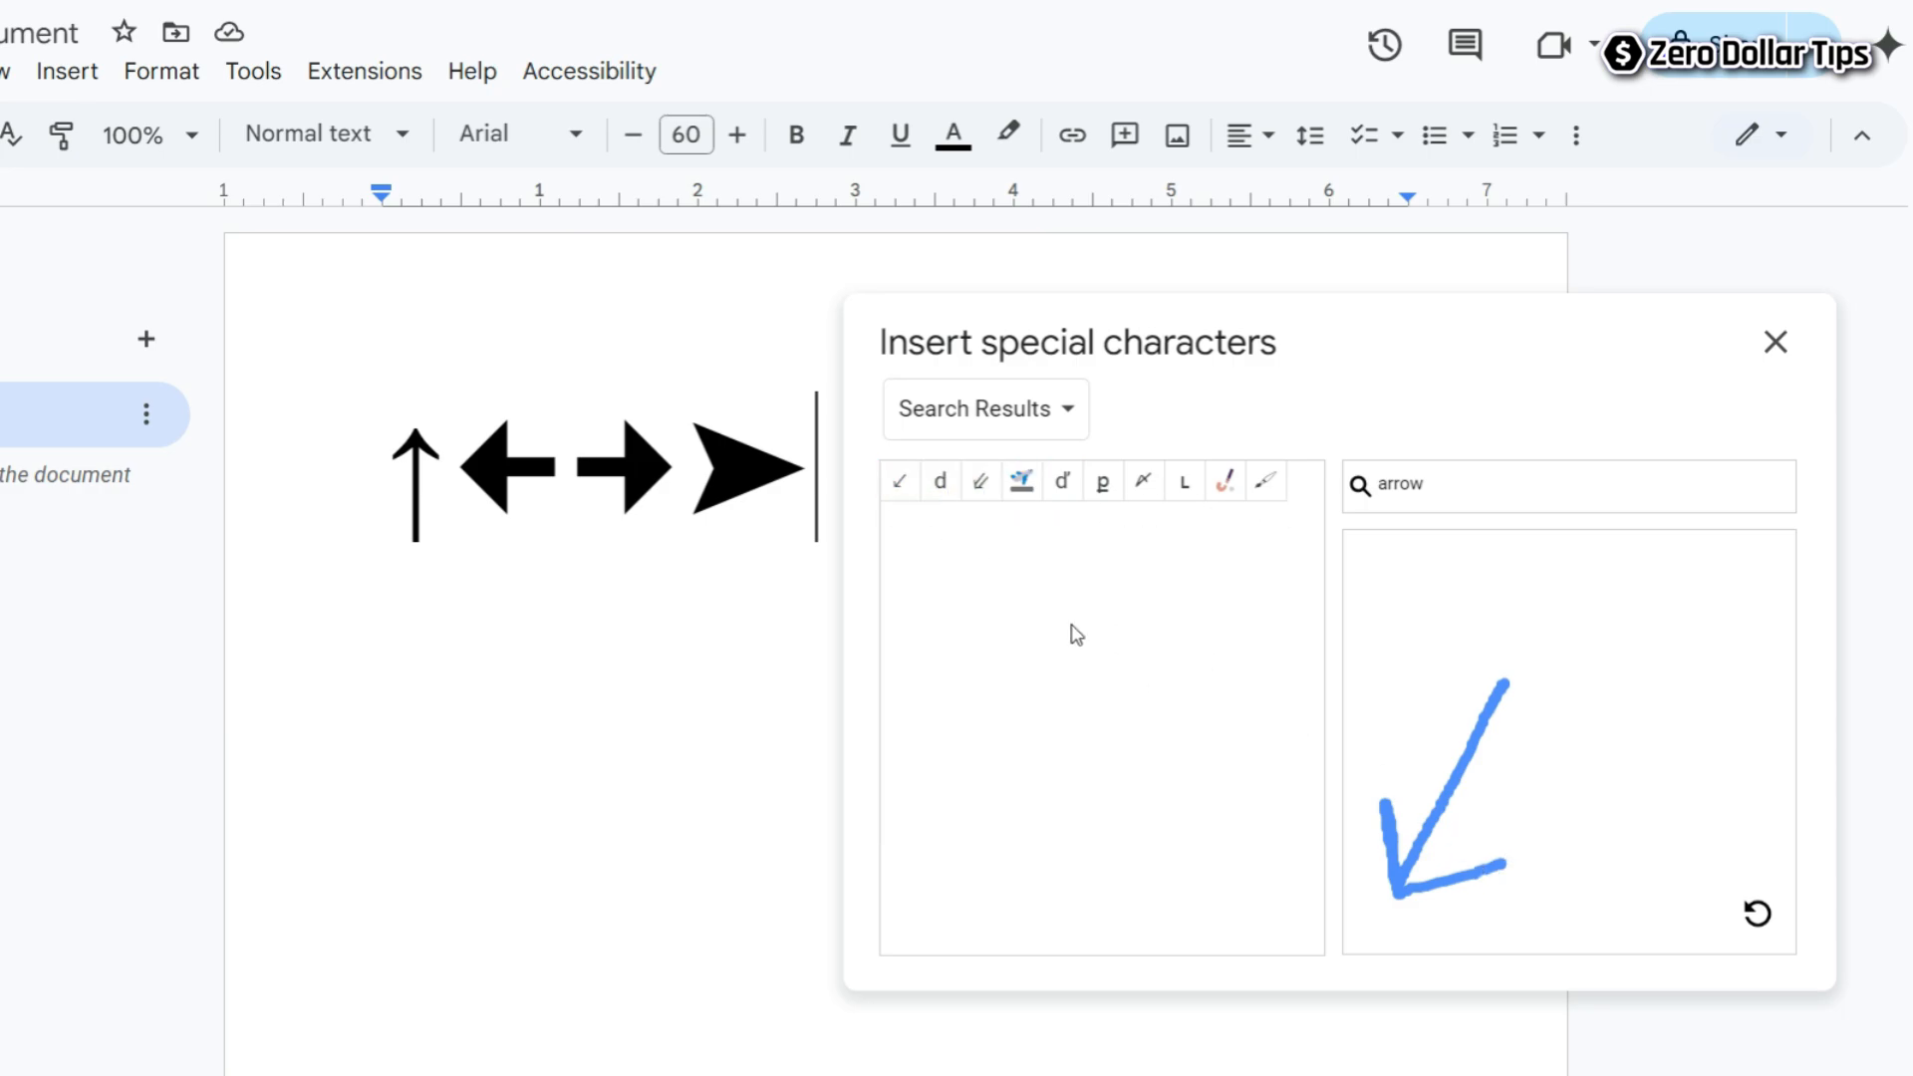
click(411, 782)
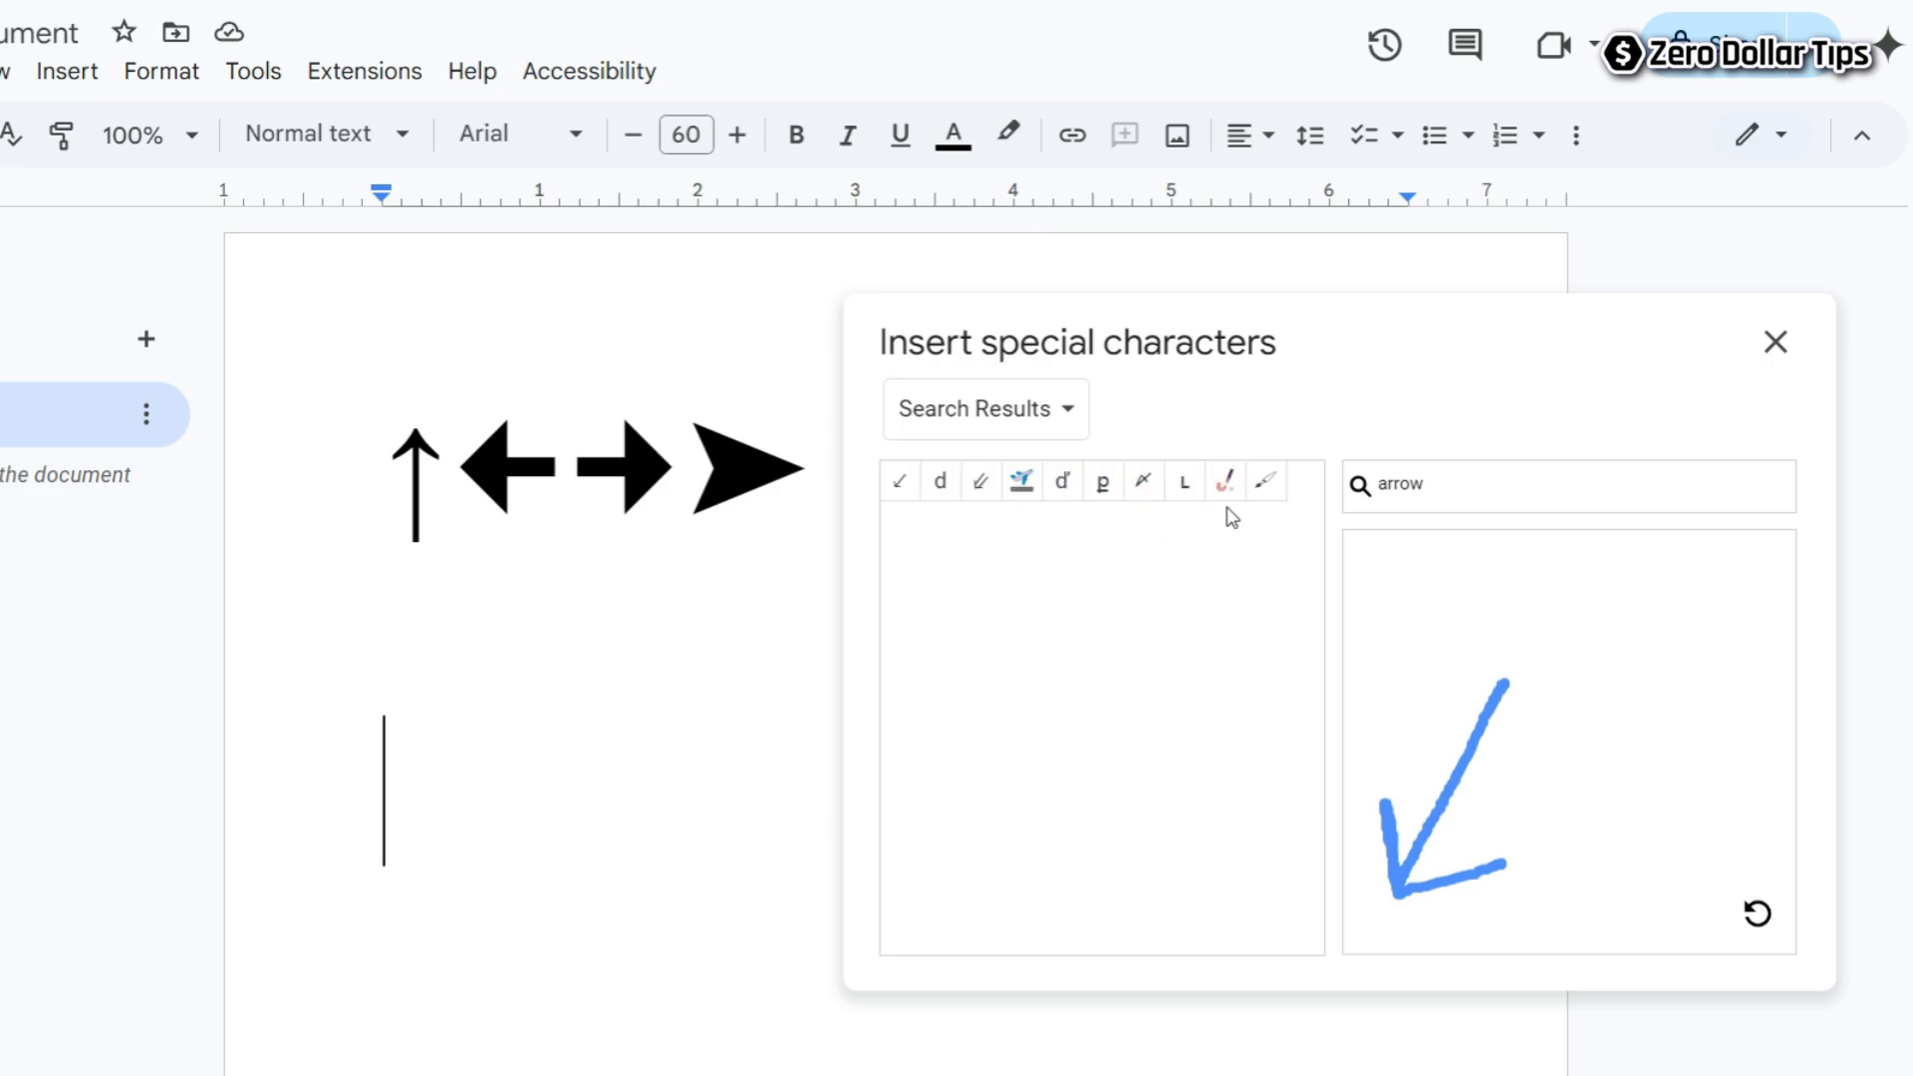
click(978, 489)
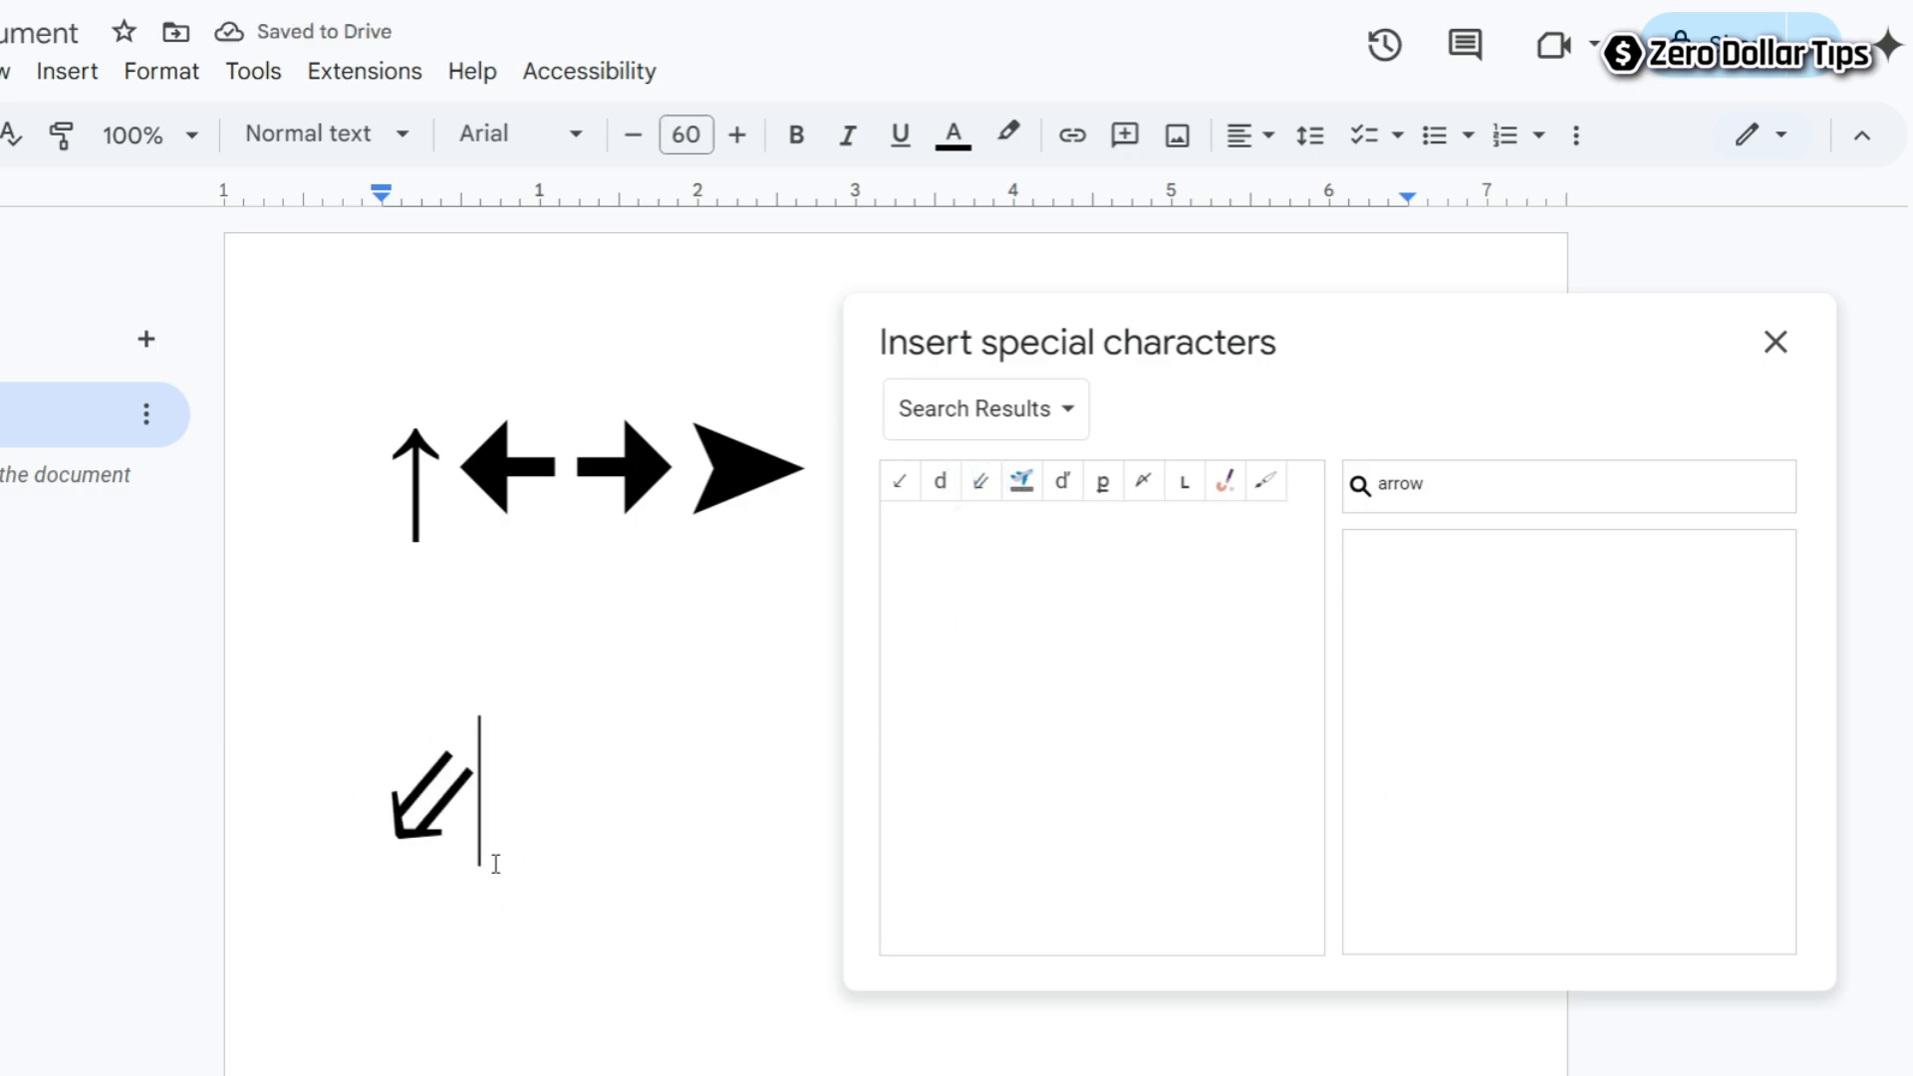
Find a symbol by sketching a wavy left-pointing arrow and insert the matching wavy arrow beside the double-line arrow.
click(1598, 711)
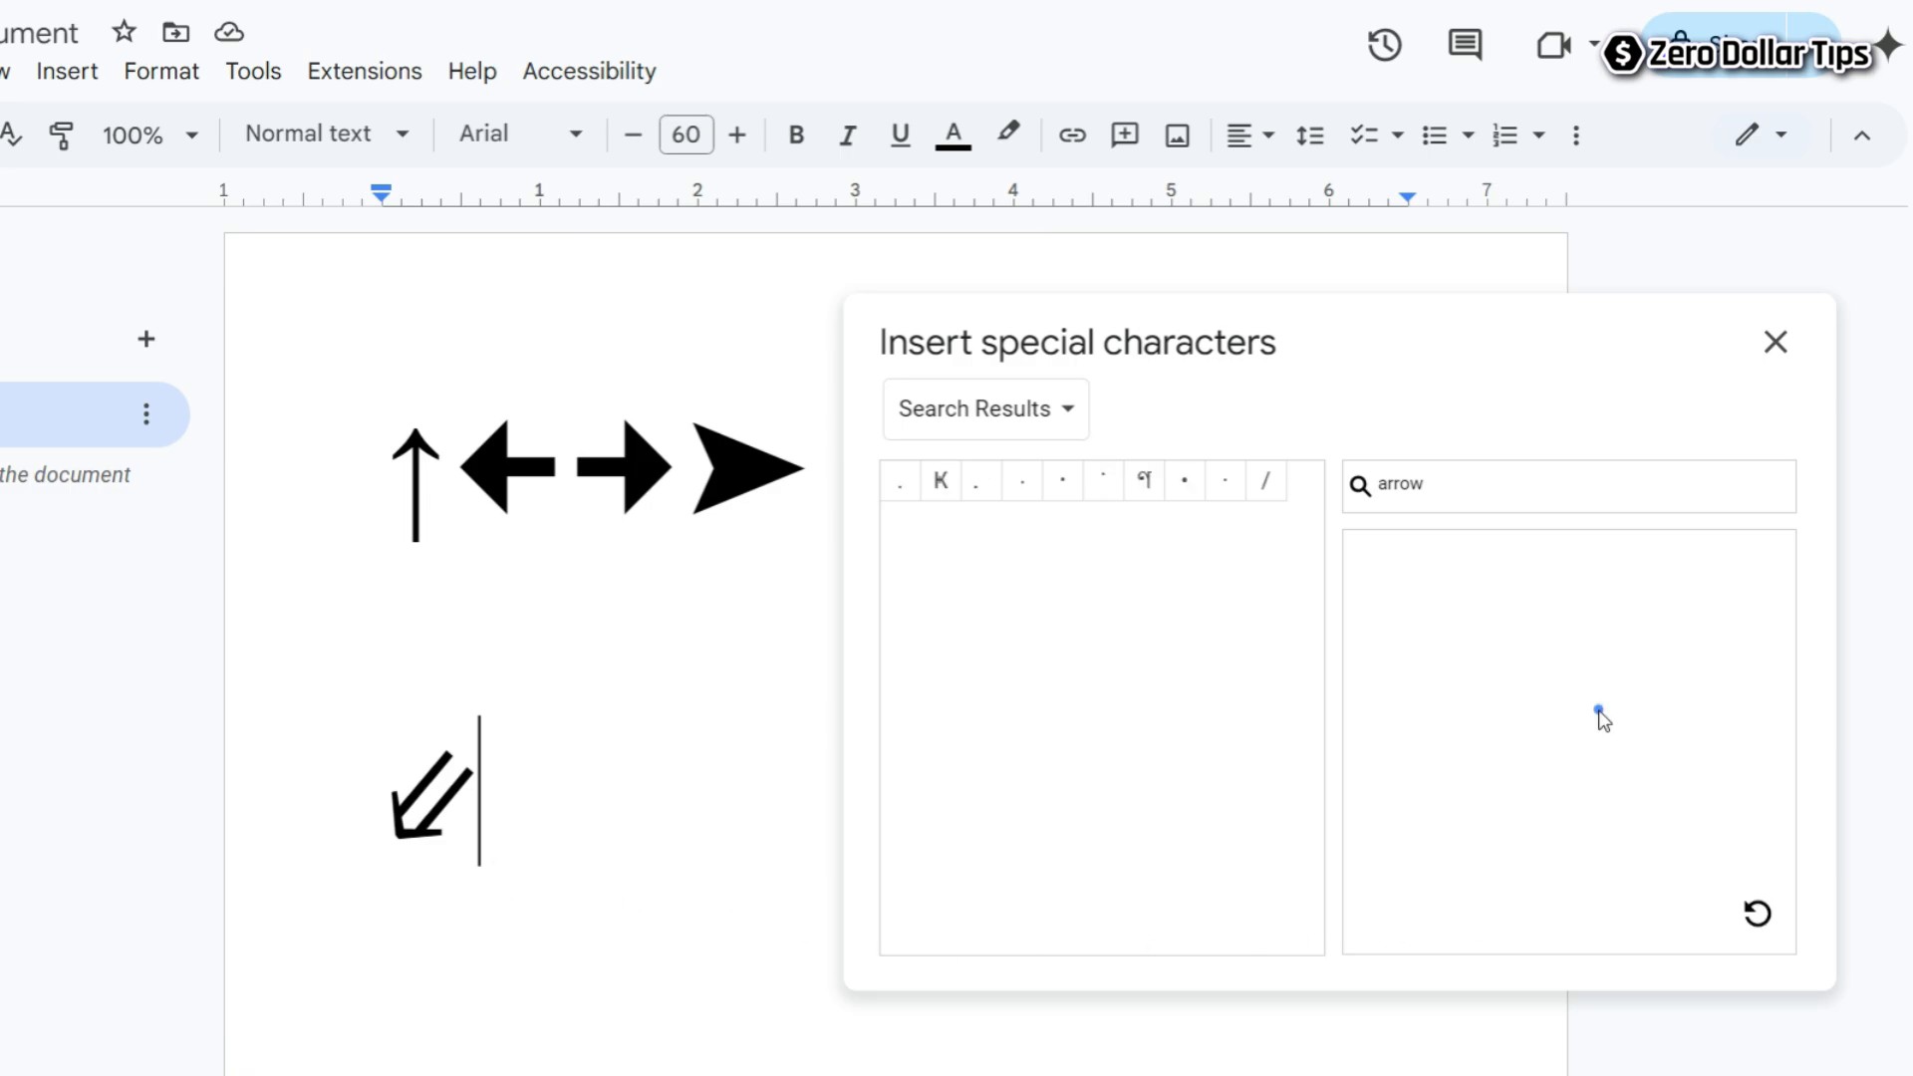
mouse_move(1601, 712)
mouse_down()
mouse_move(1380, 754)
mouse_move(1407, 721)
mouse_move(1409, 781)
mouse_up()
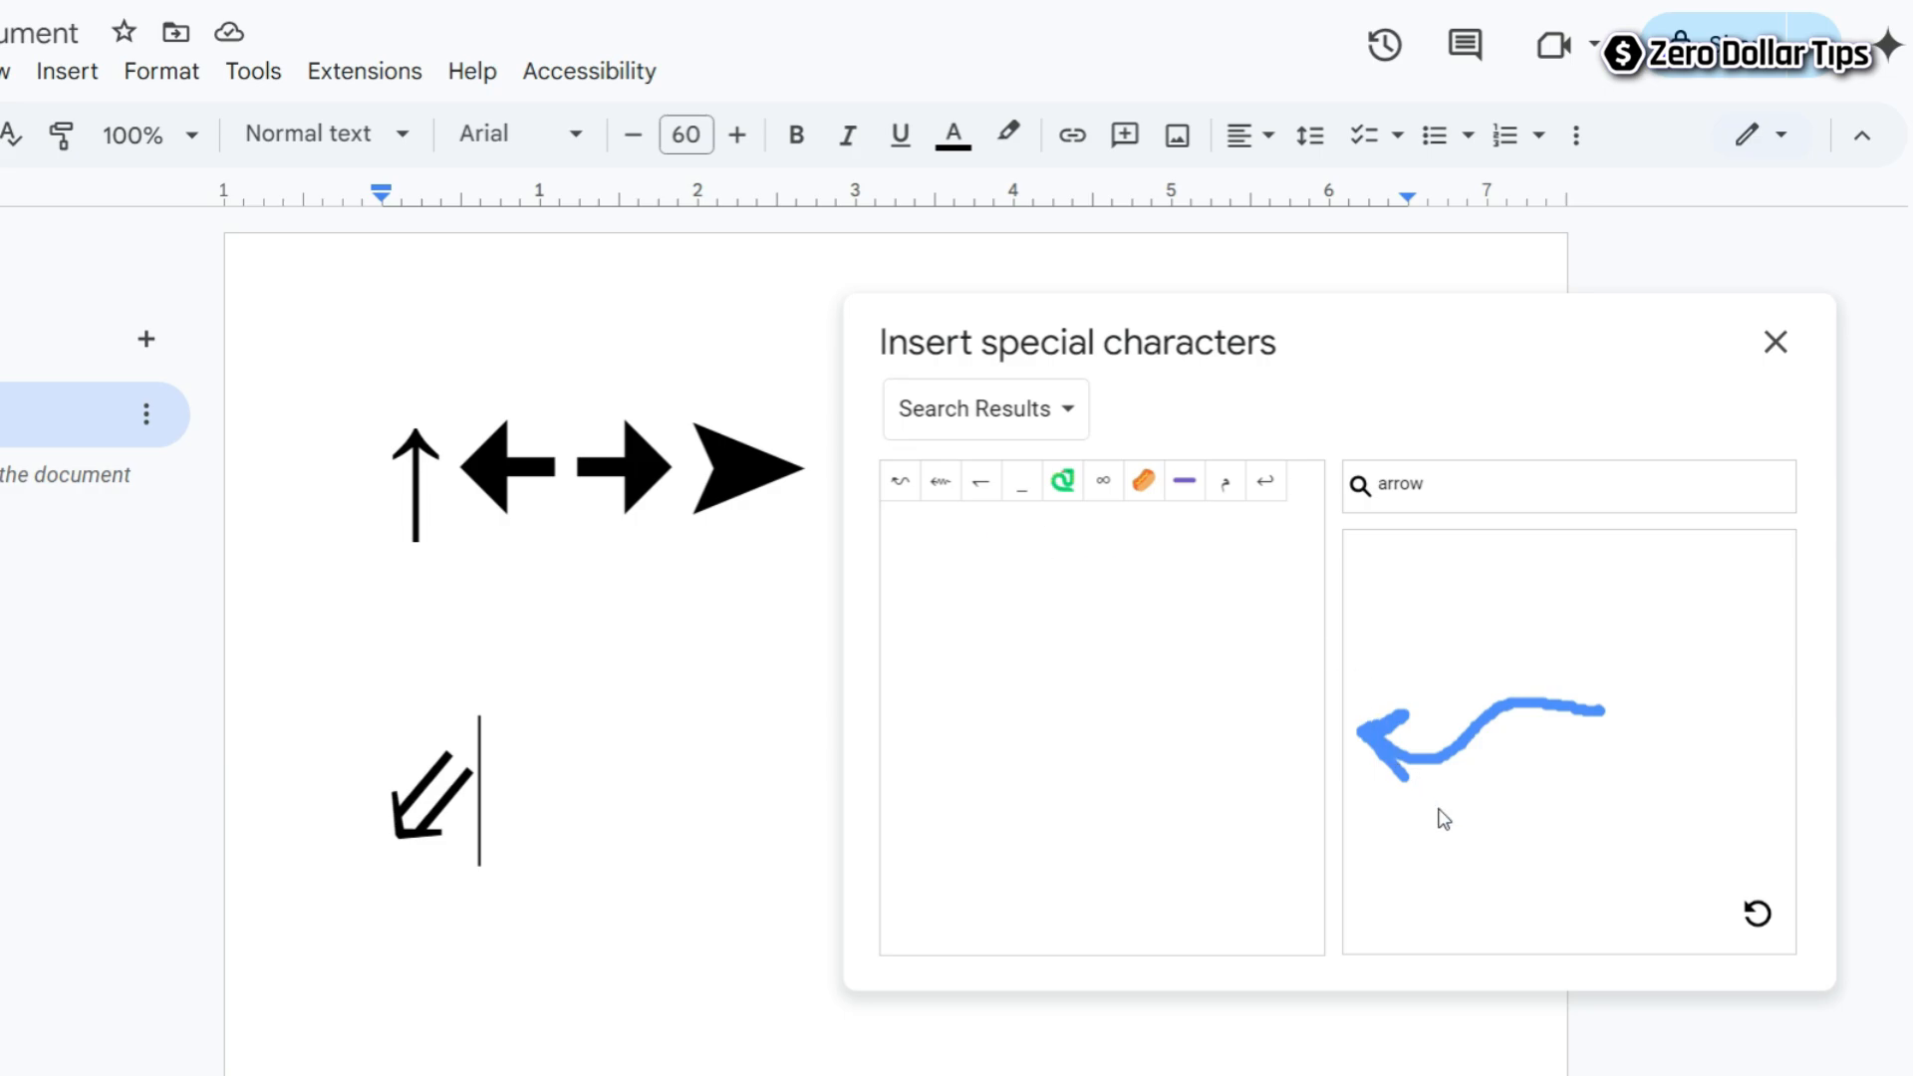
click(901, 487)
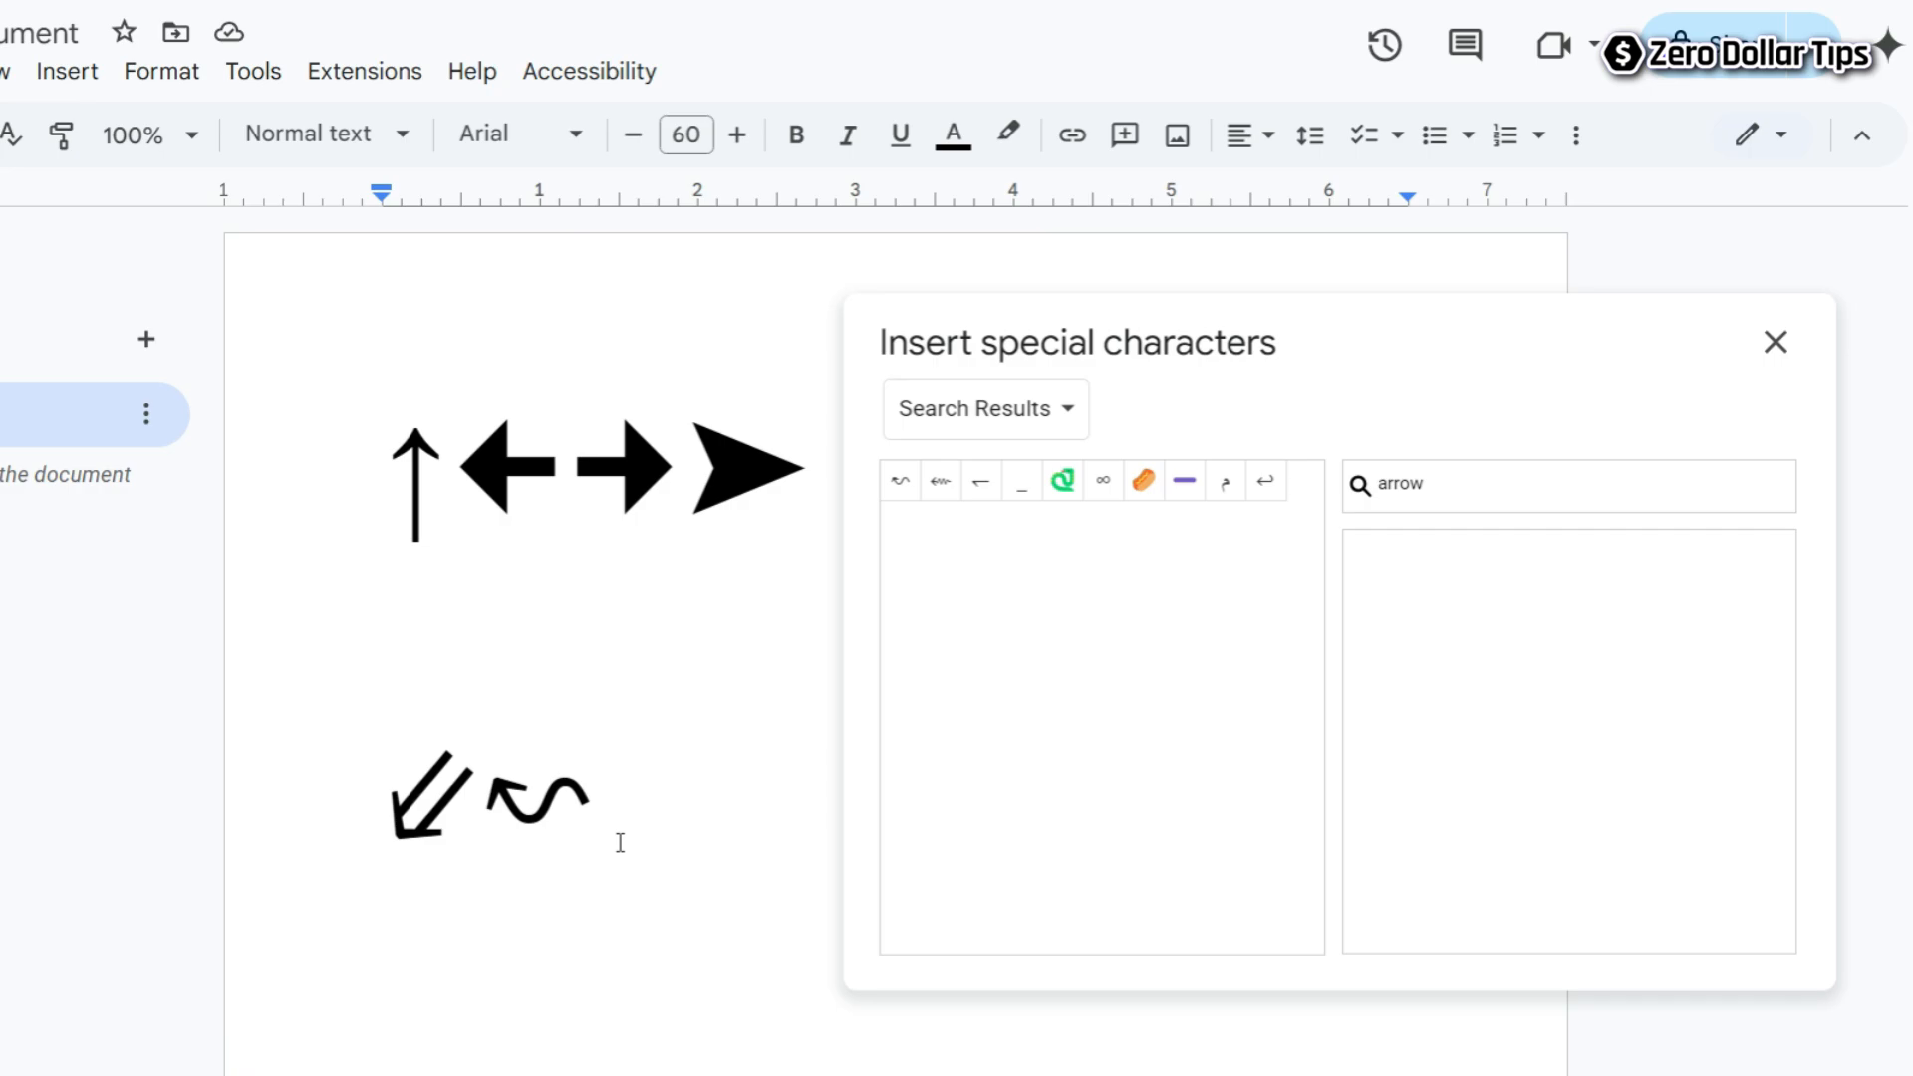
Enlarge the wavy arrow on the second line to font size 96.
double_click(568, 813)
click(686, 134)
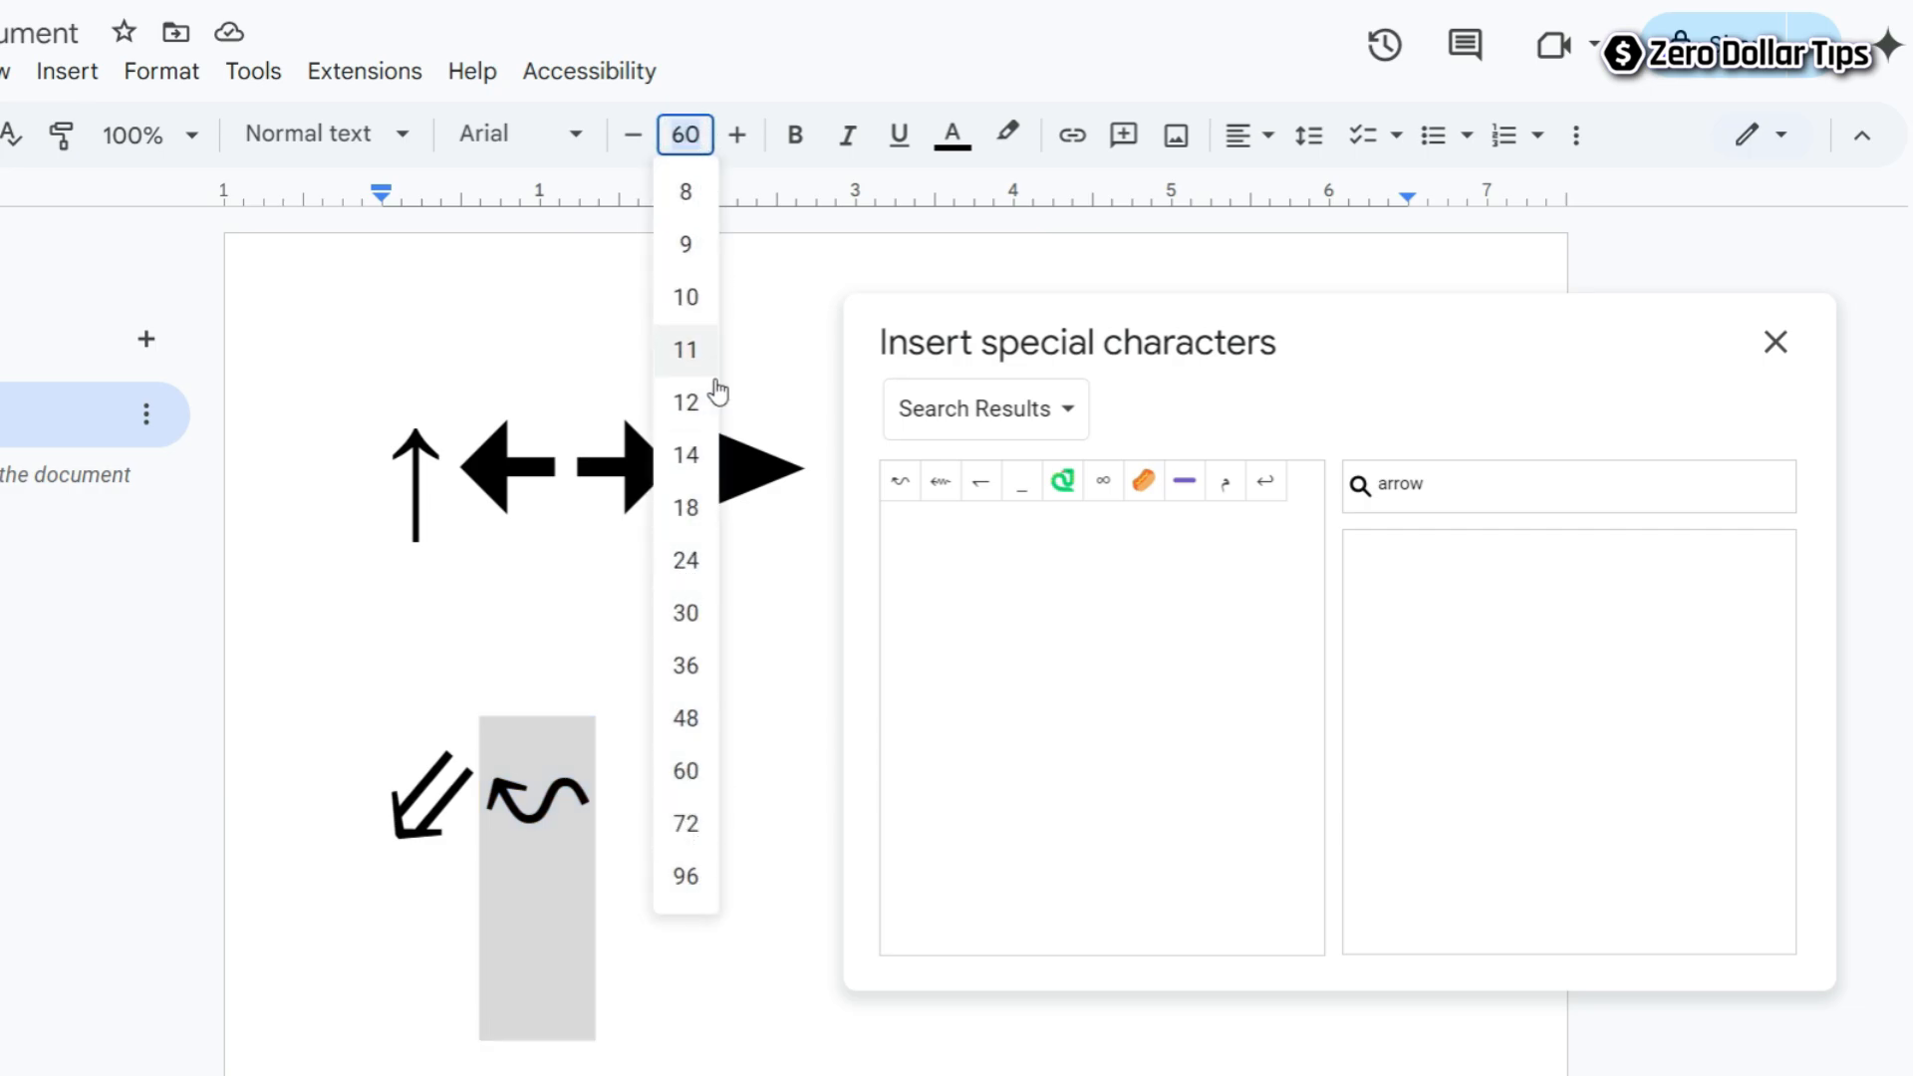
click(684, 876)
click(633, 865)
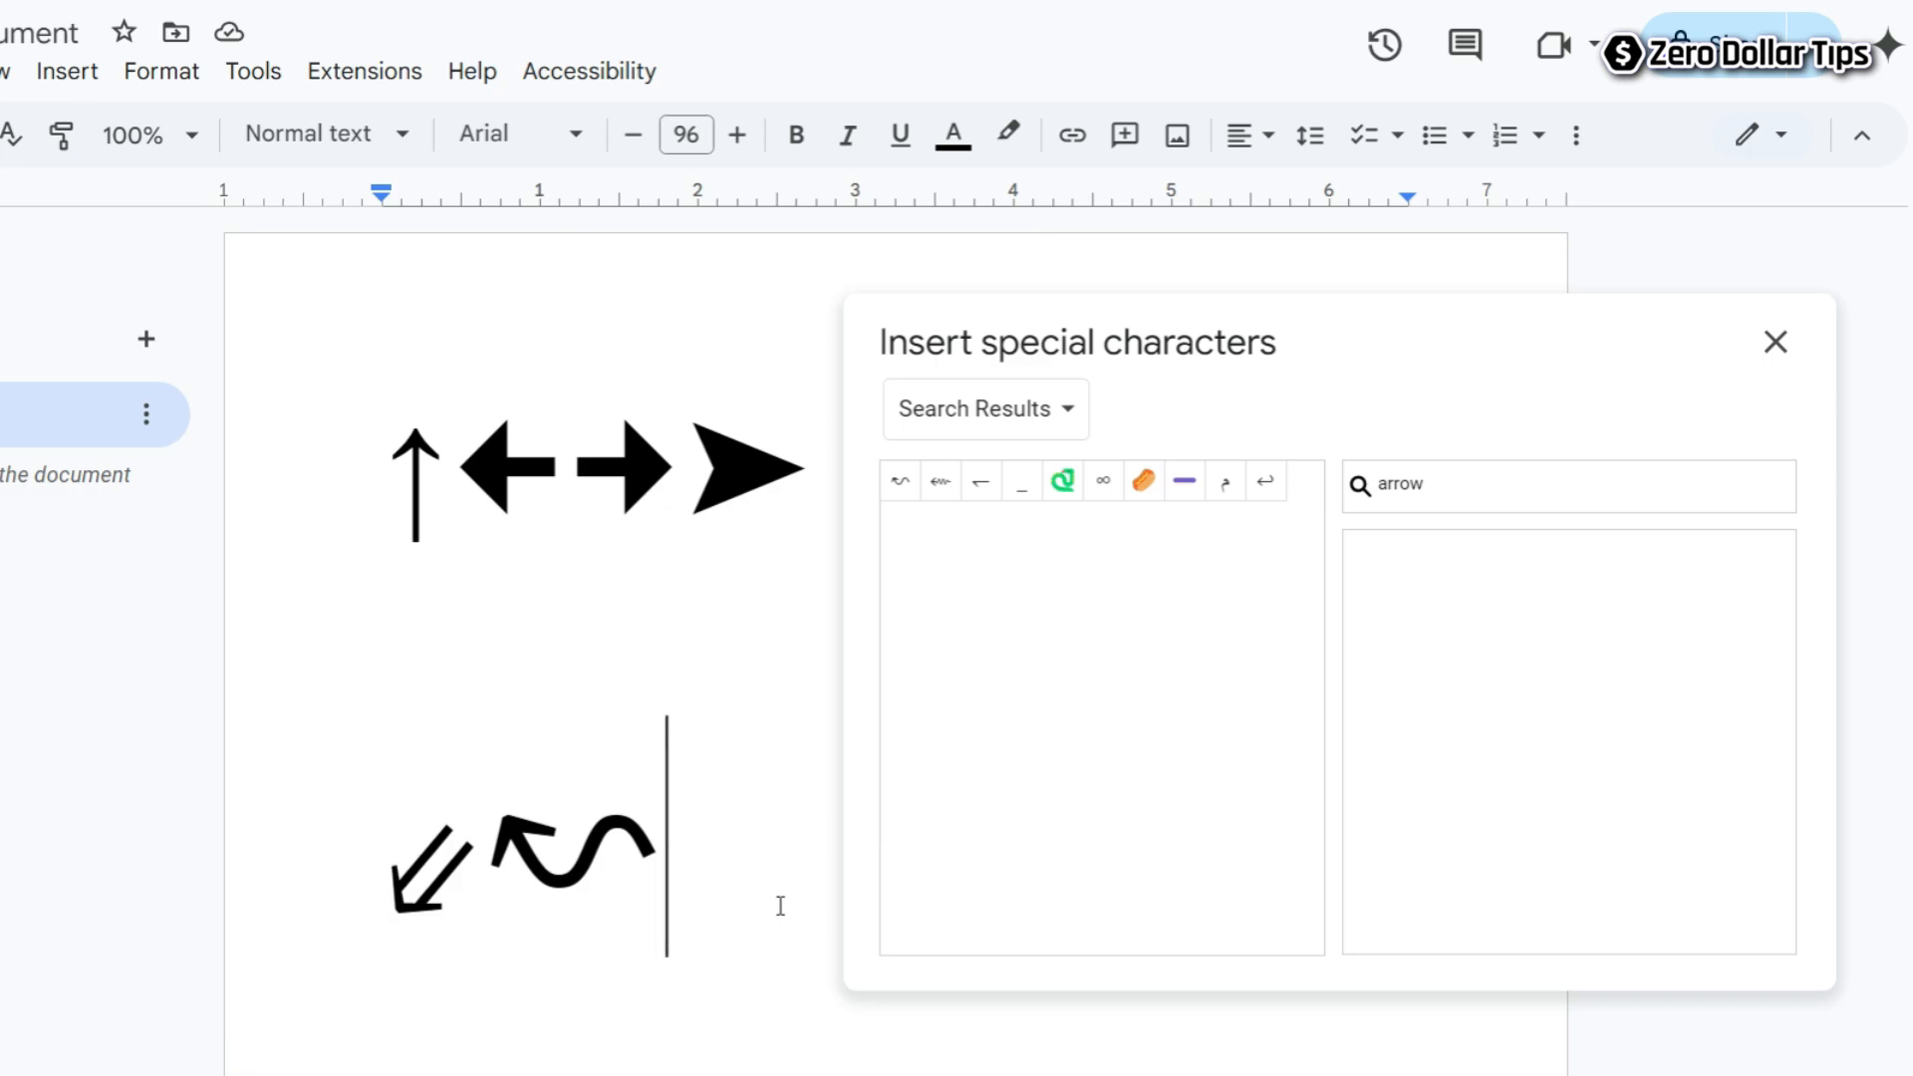
key(BackSpace)
key(BackSpace)
key(BackSpace)
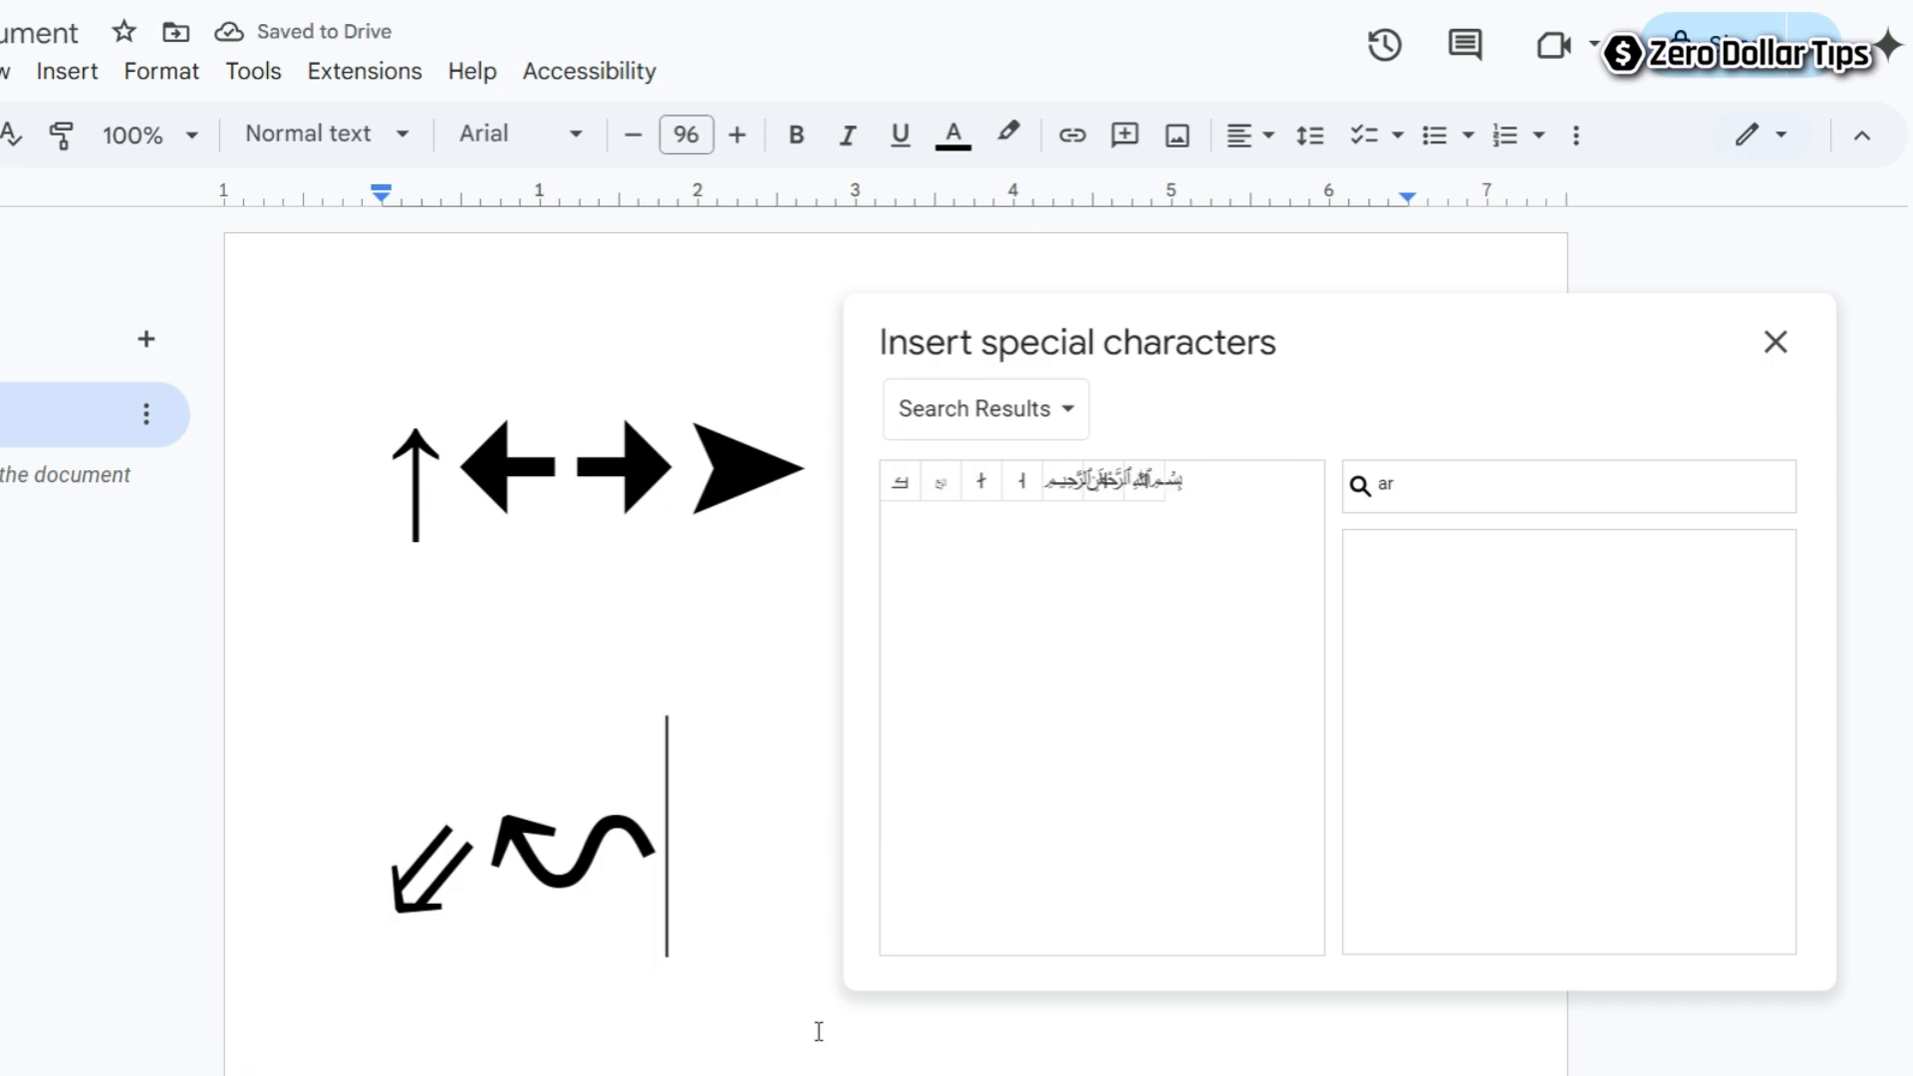
Change the text color of the wavy arrow to red.
double_click(653, 854)
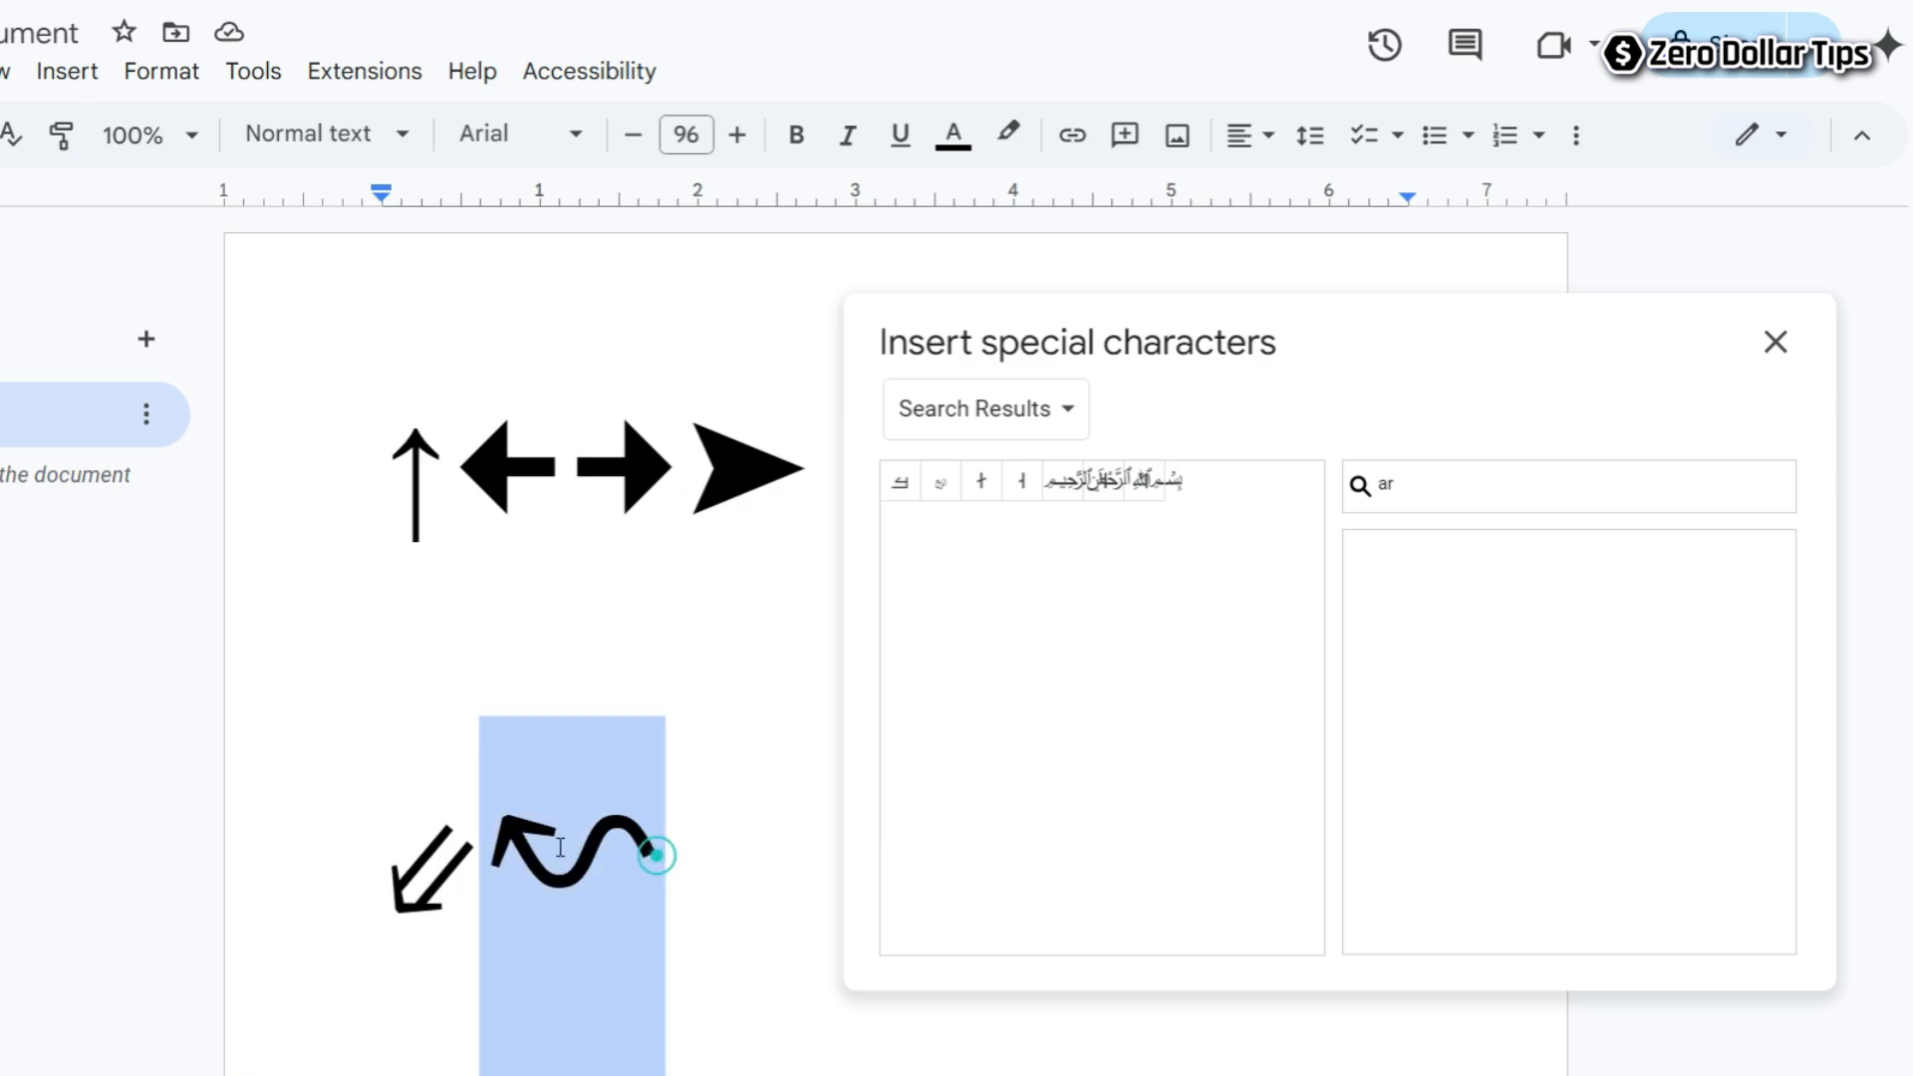
click(955, 148)
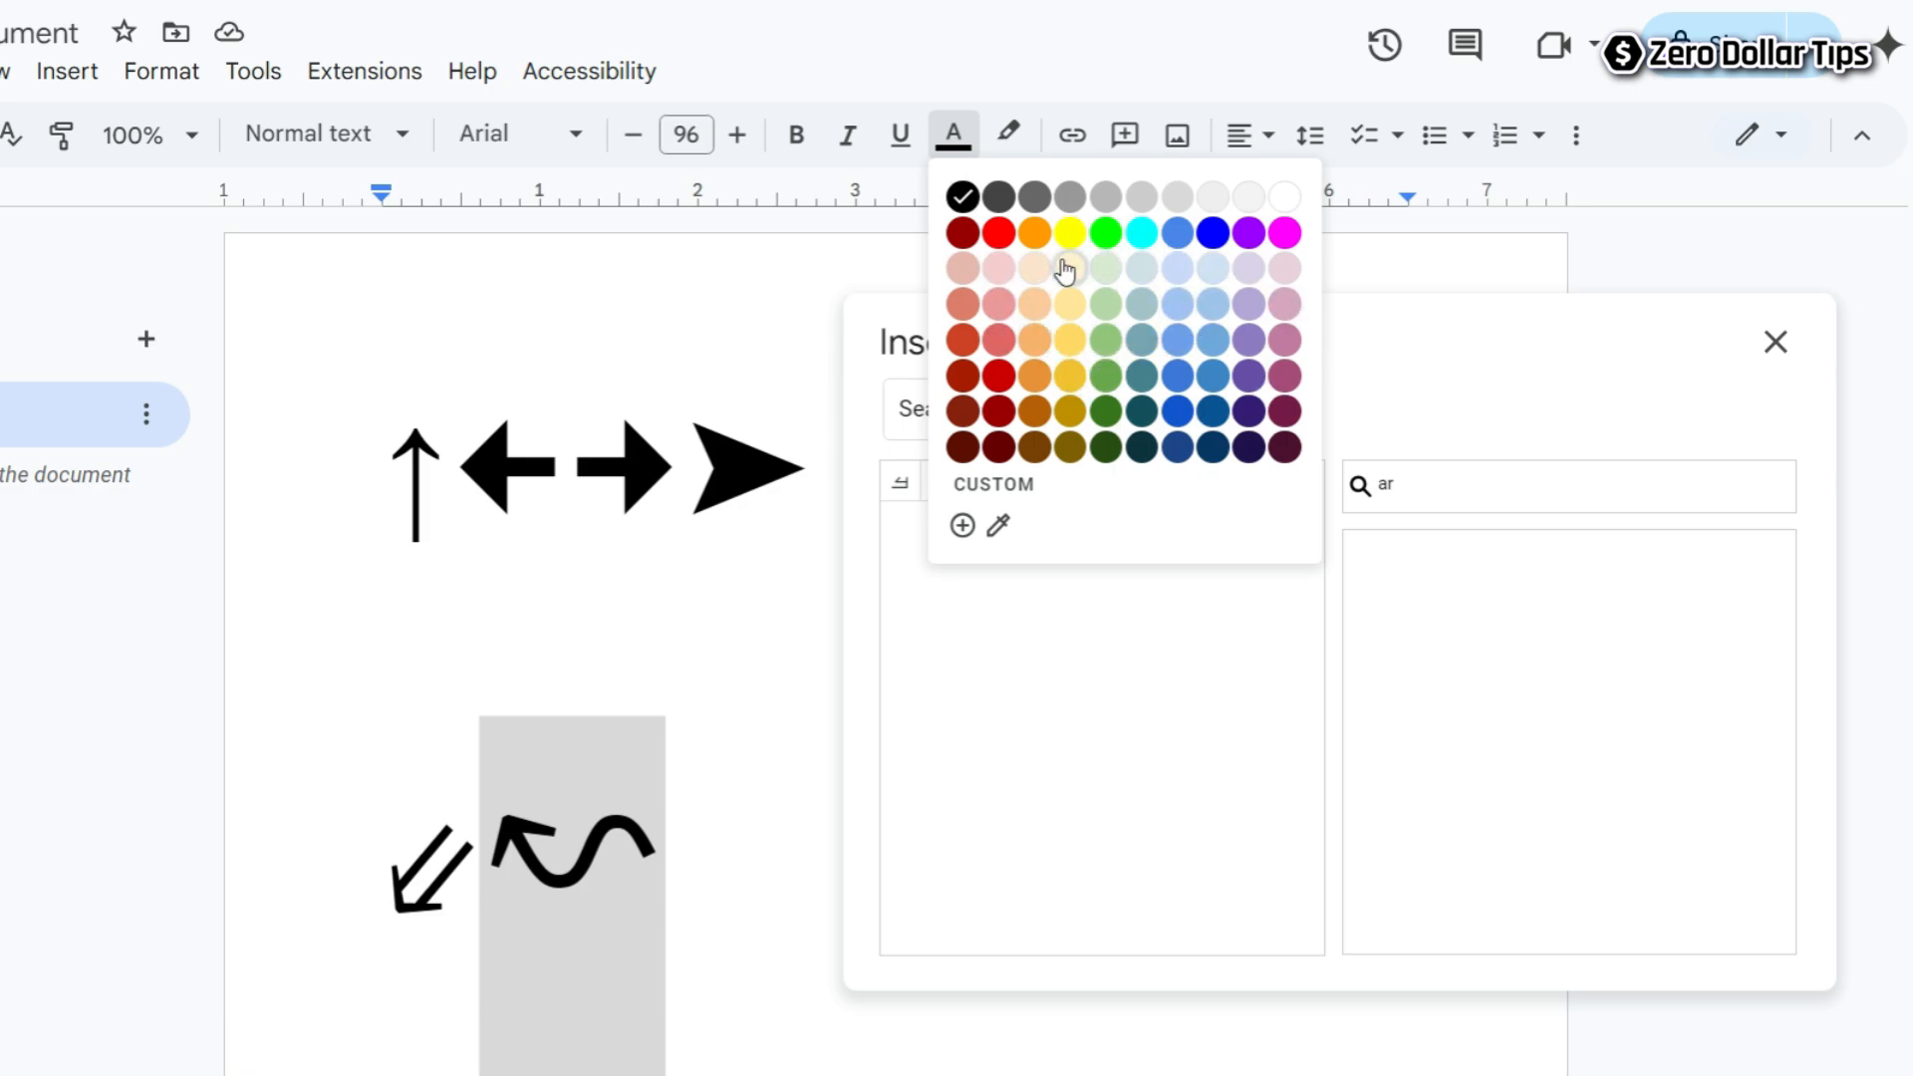
click(999, 235)
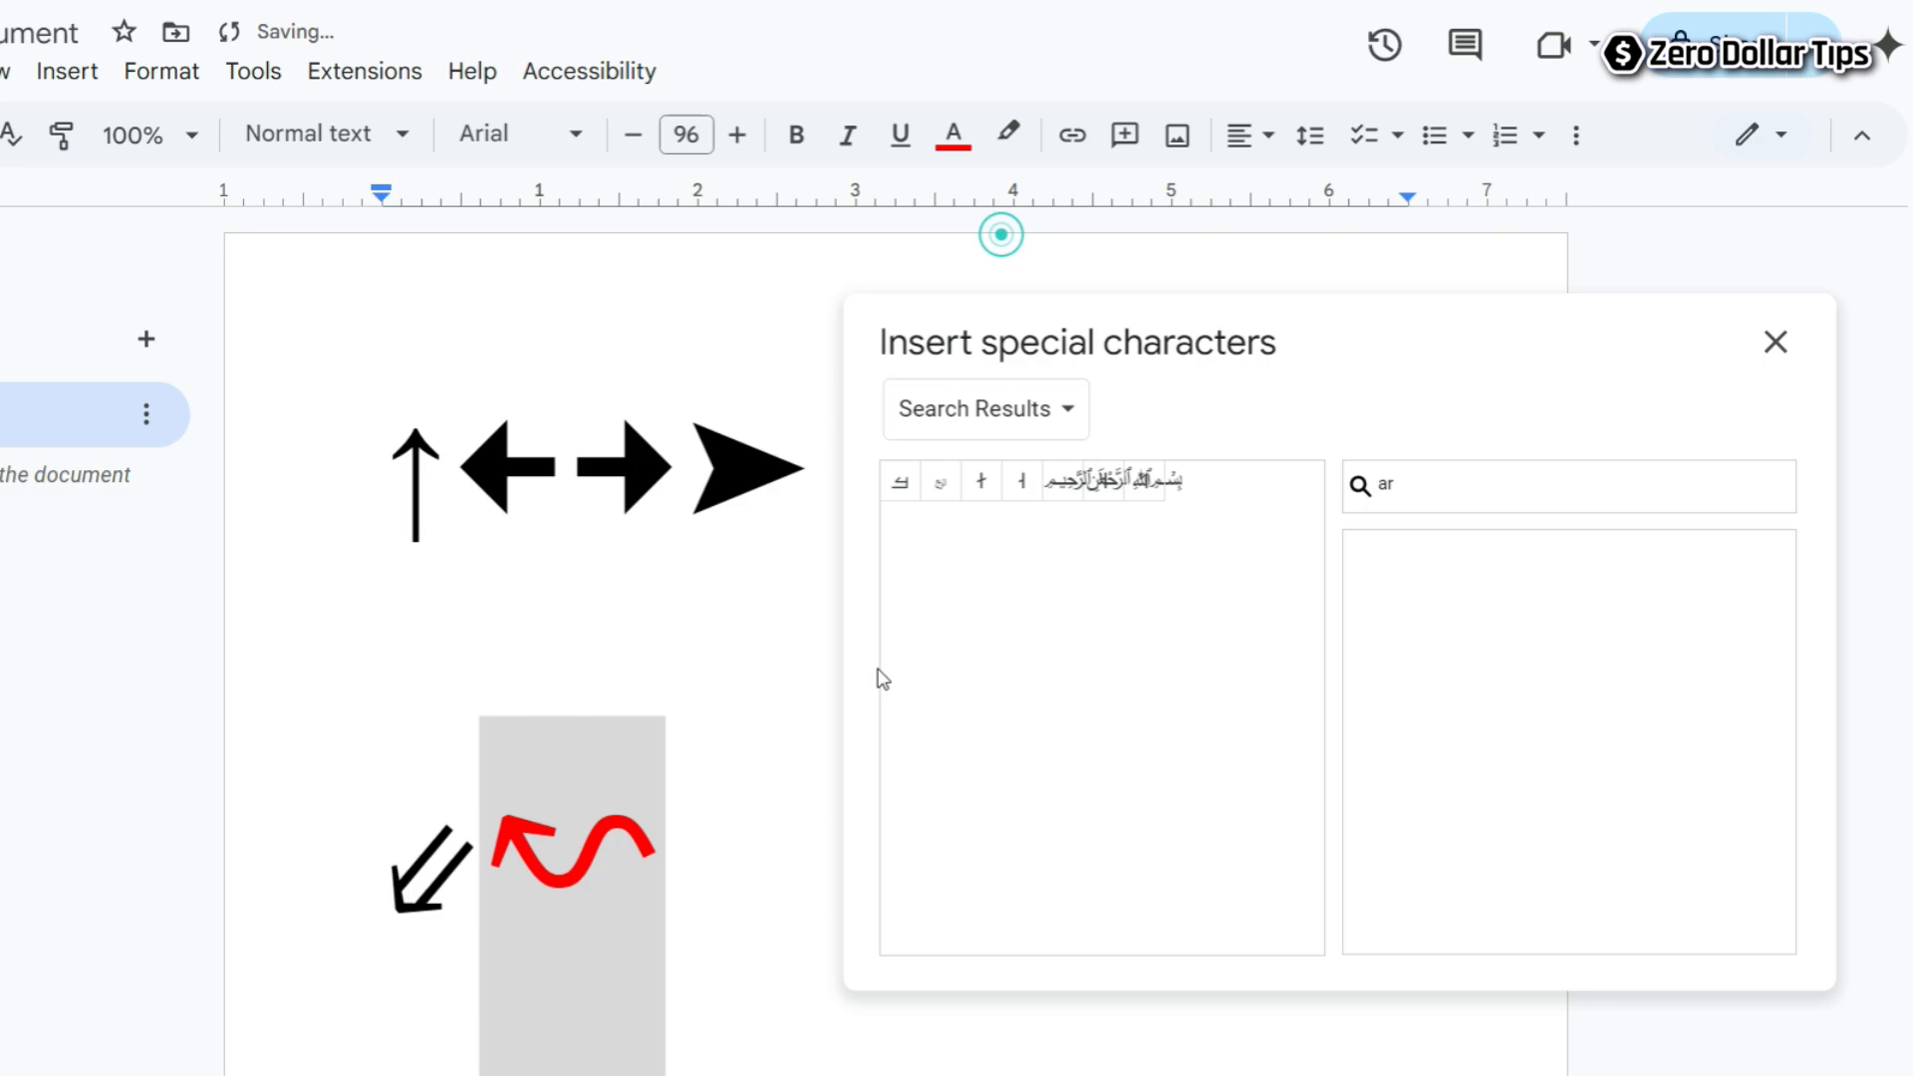
click(655, 819)
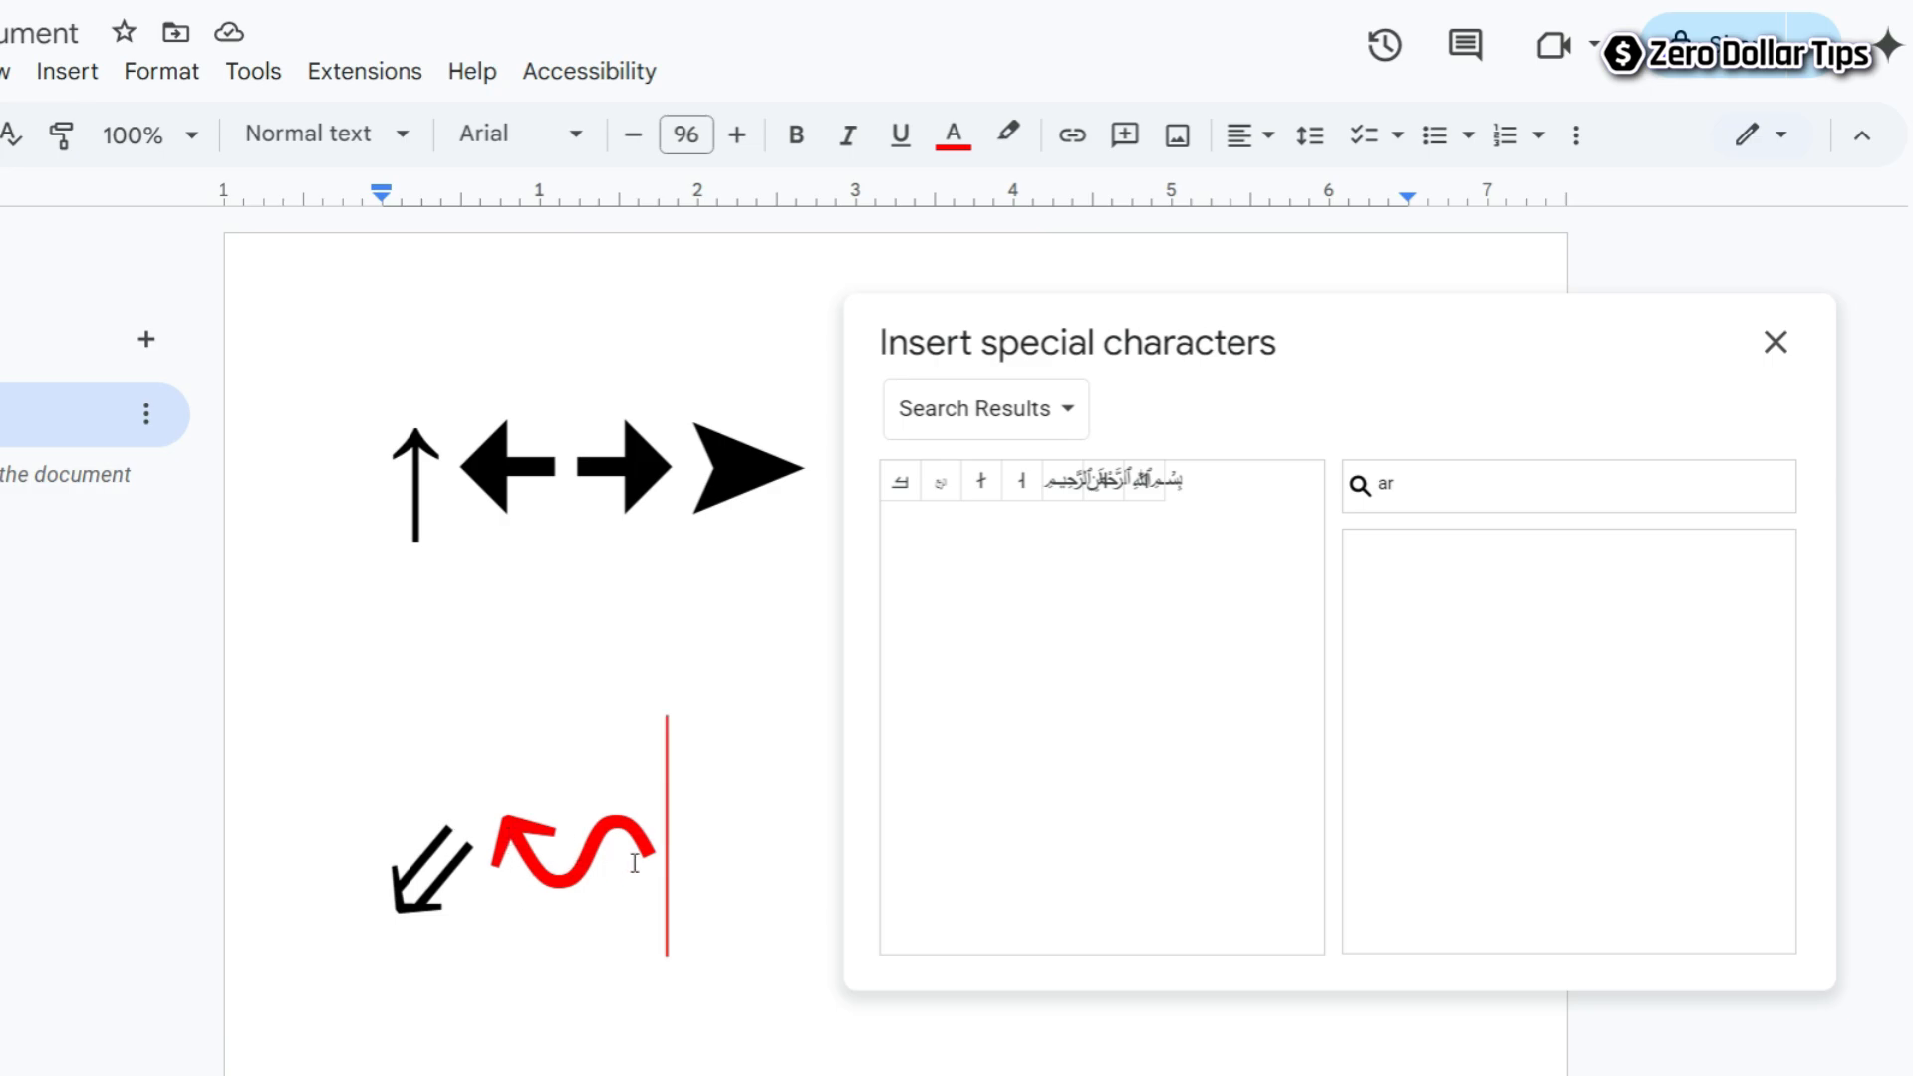
Apply a black highlight behind the red wavy arrow.
double_click(664, 841)
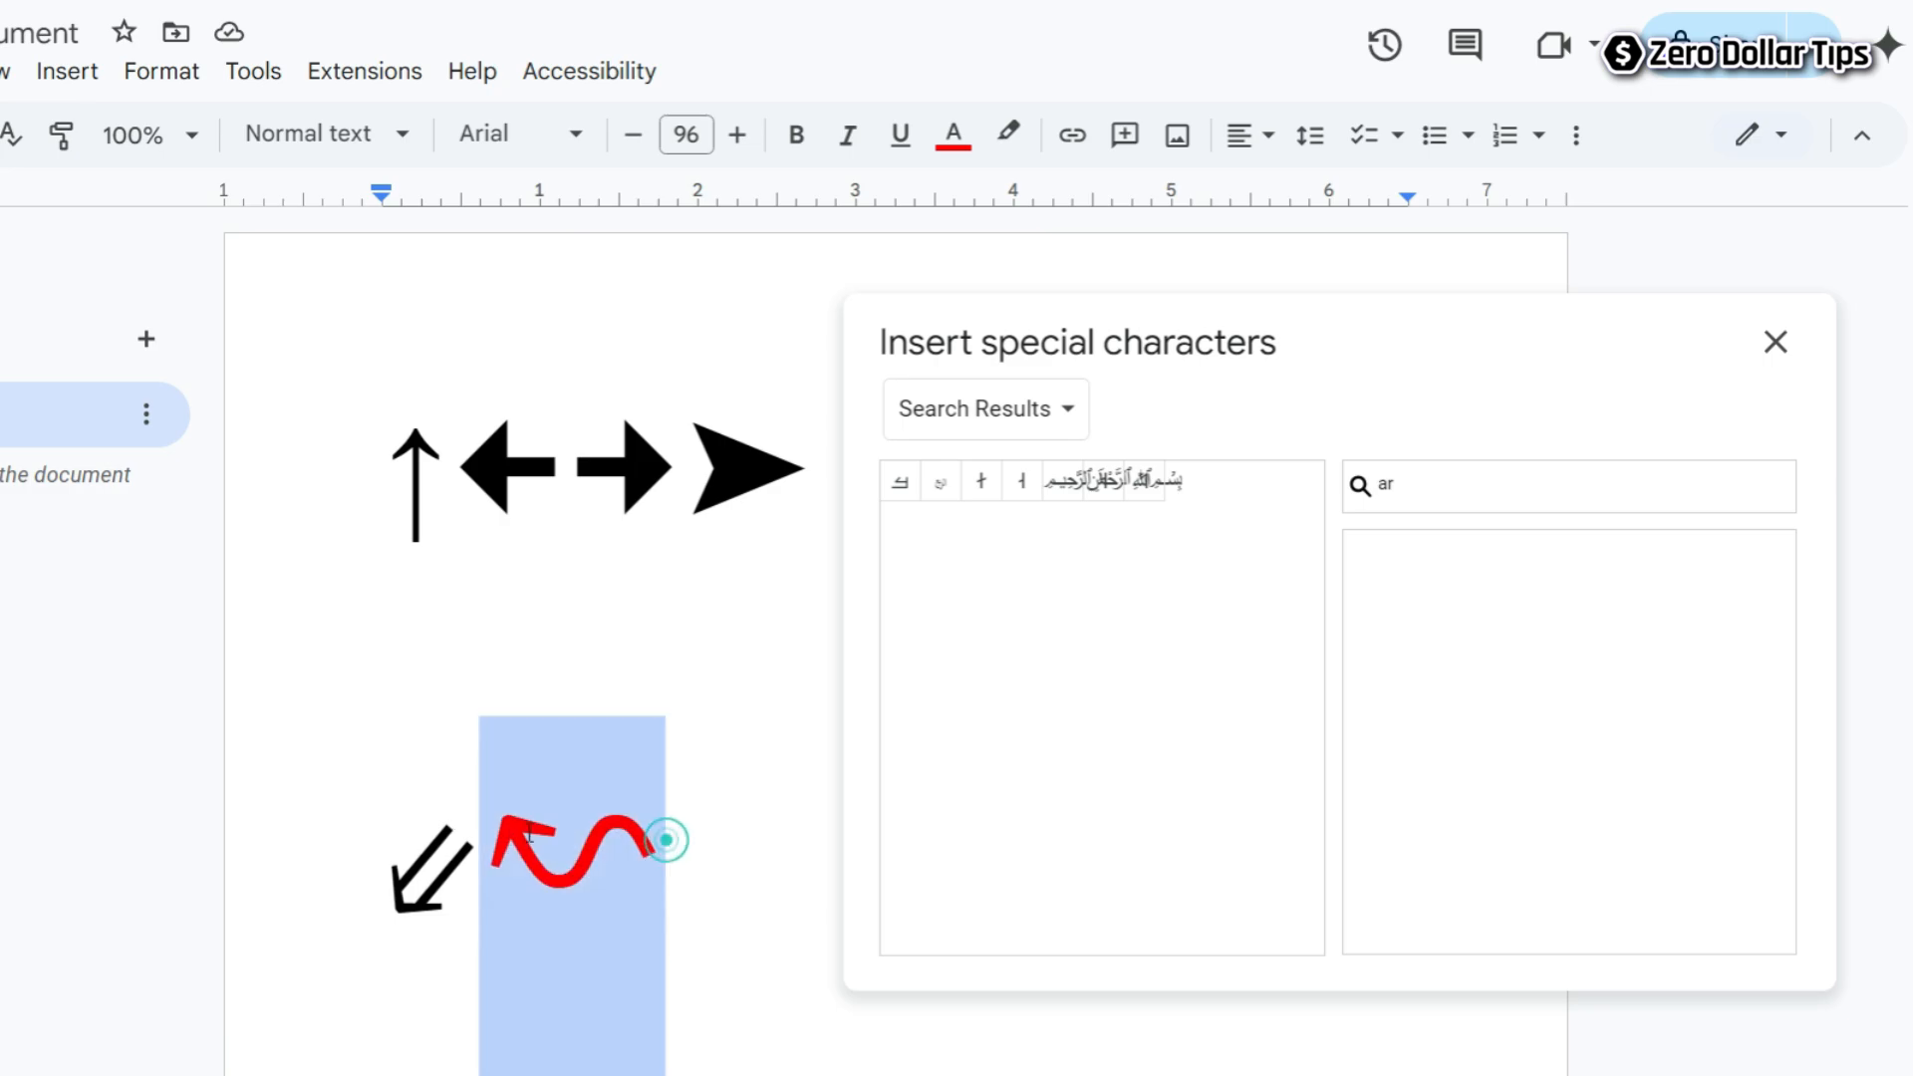
click(1009, 146)
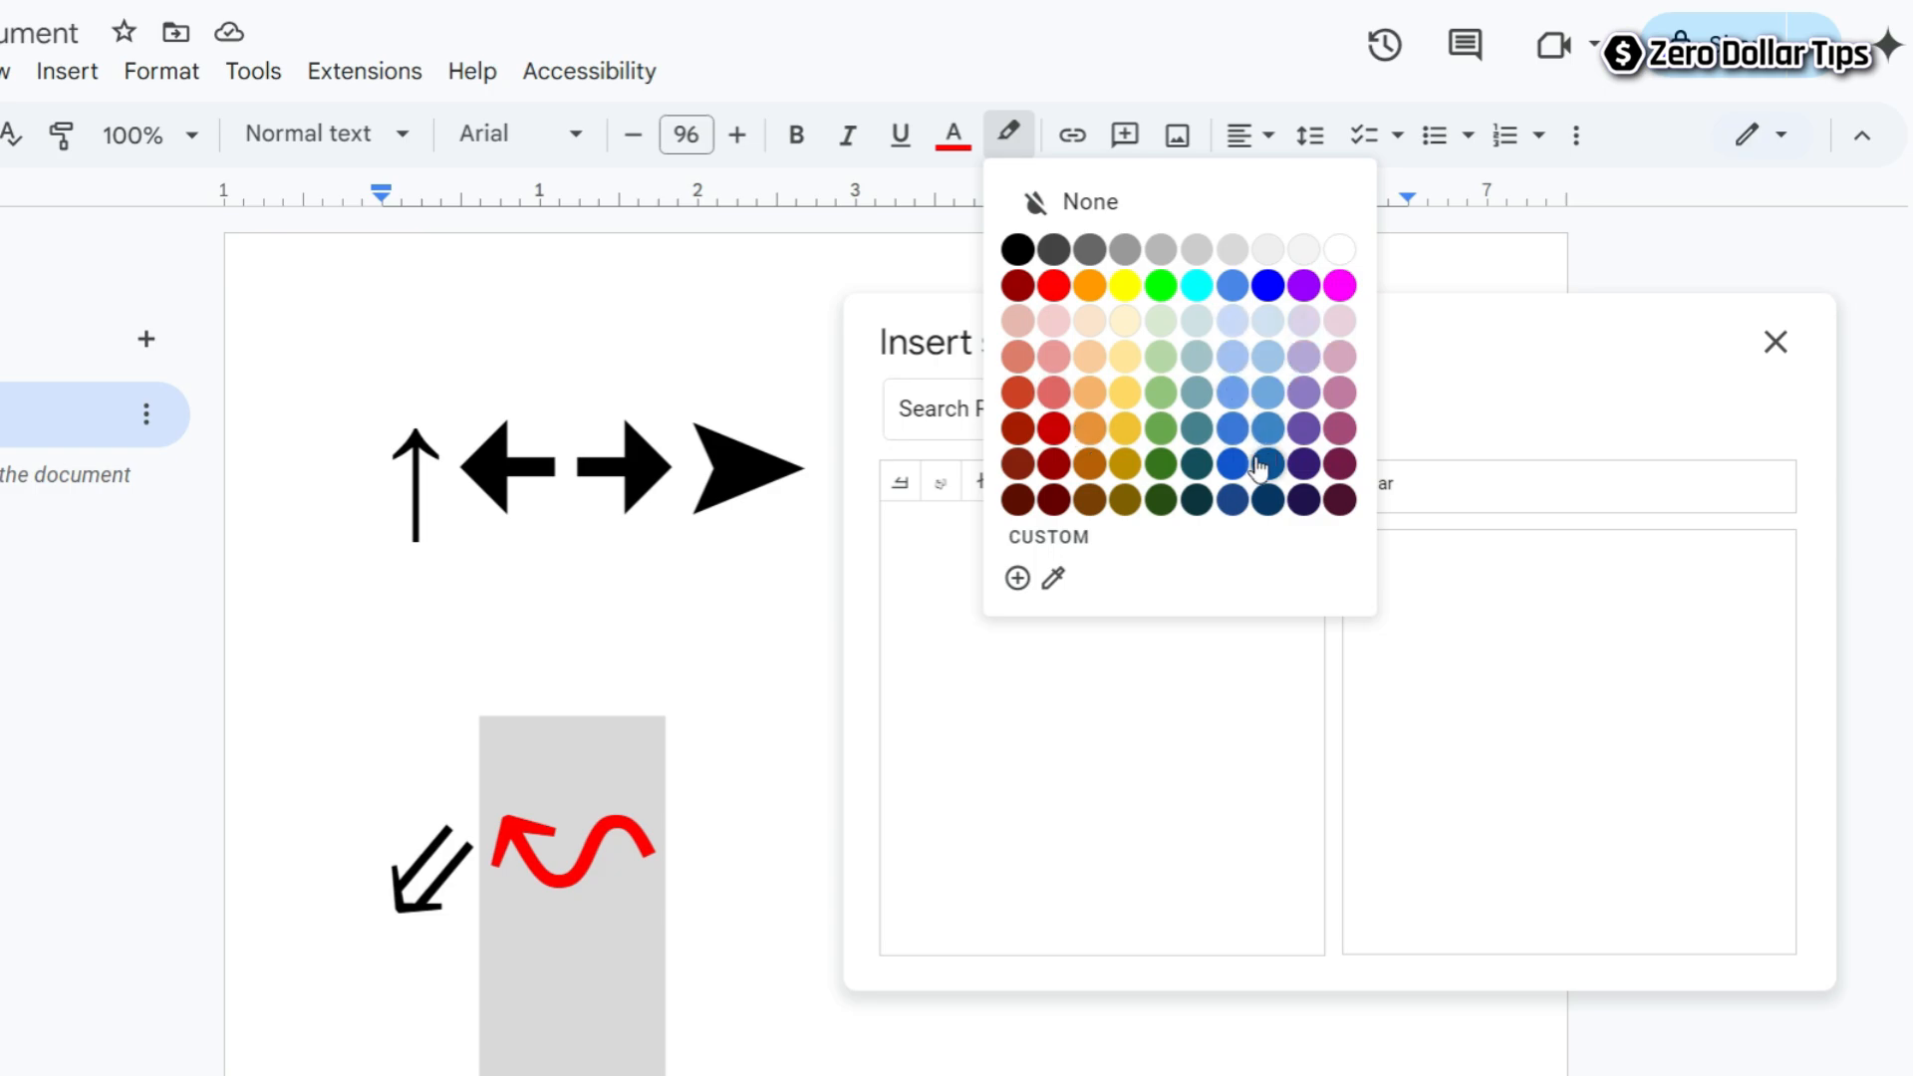
click(1017, 250)
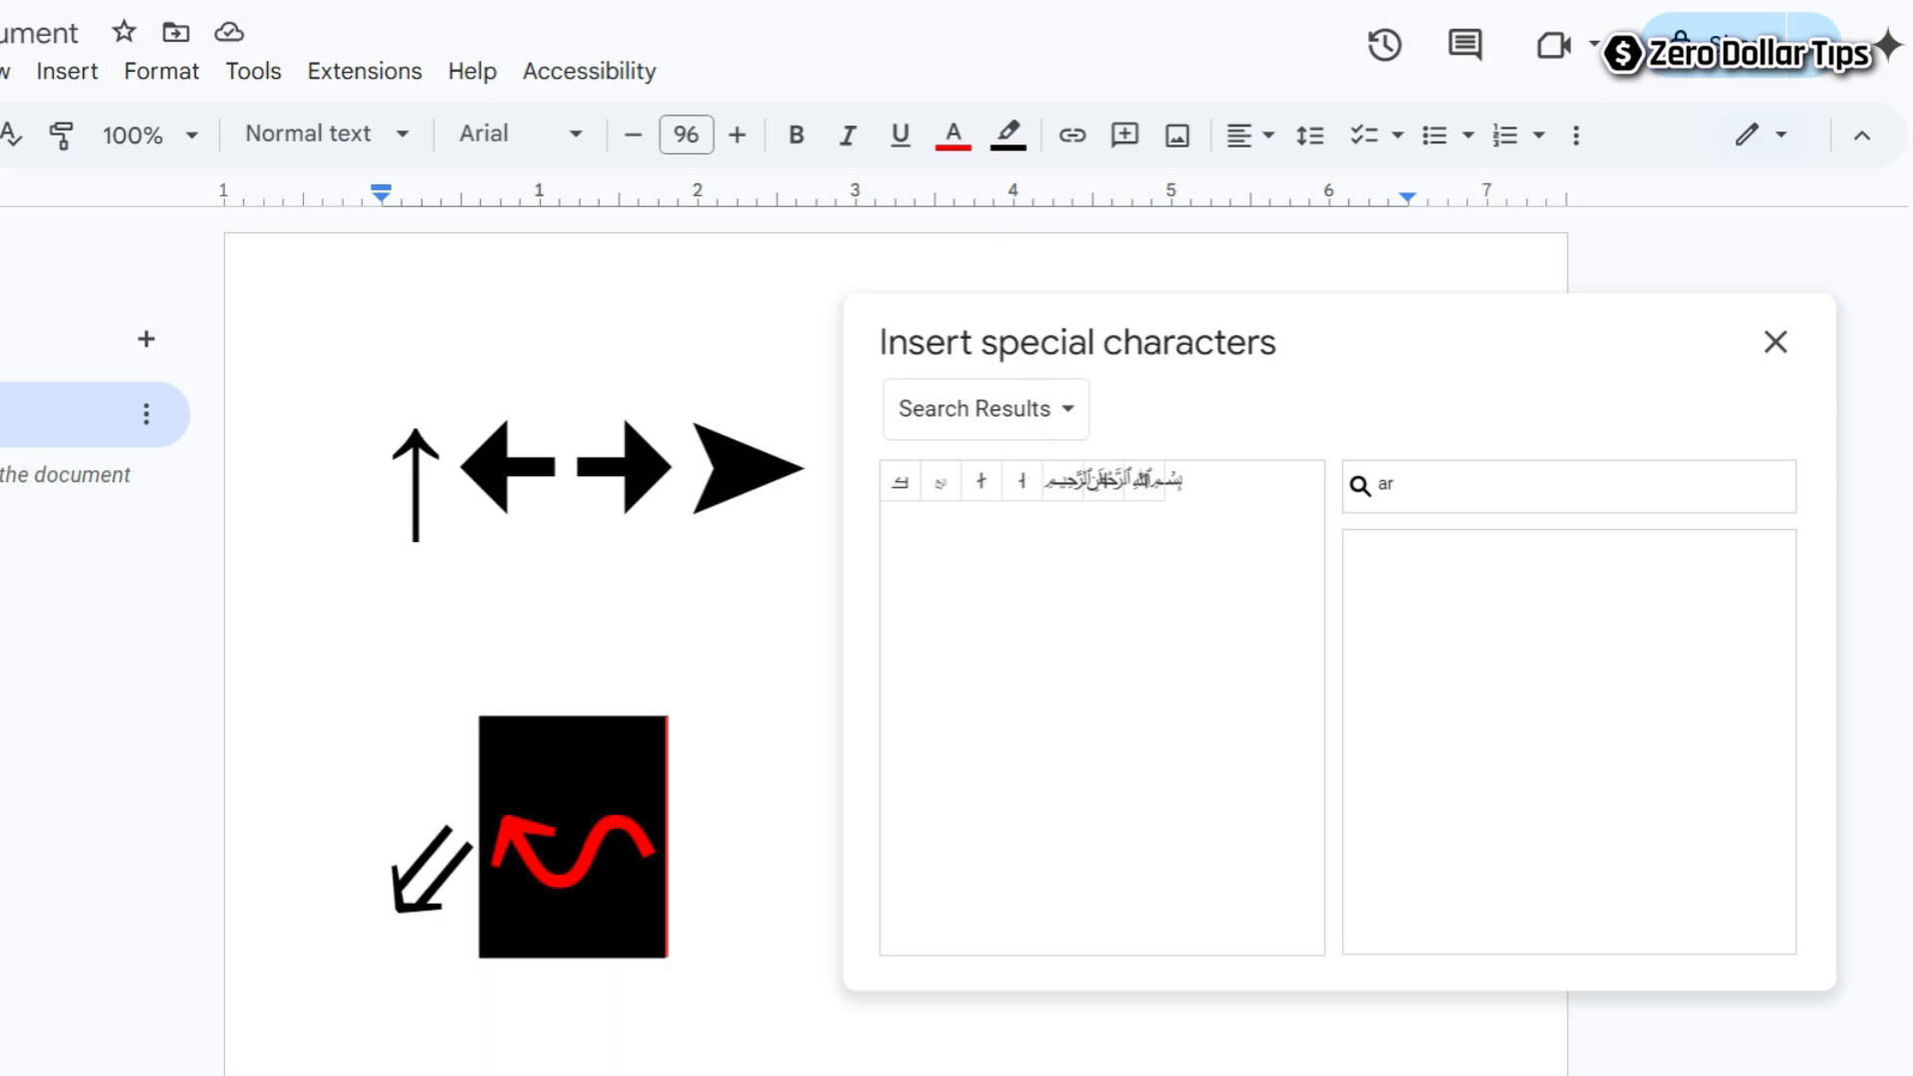
click(712, 936)
Change the wavy arrow's highlight color to bright green.
drag(668, 851, 515, 830)
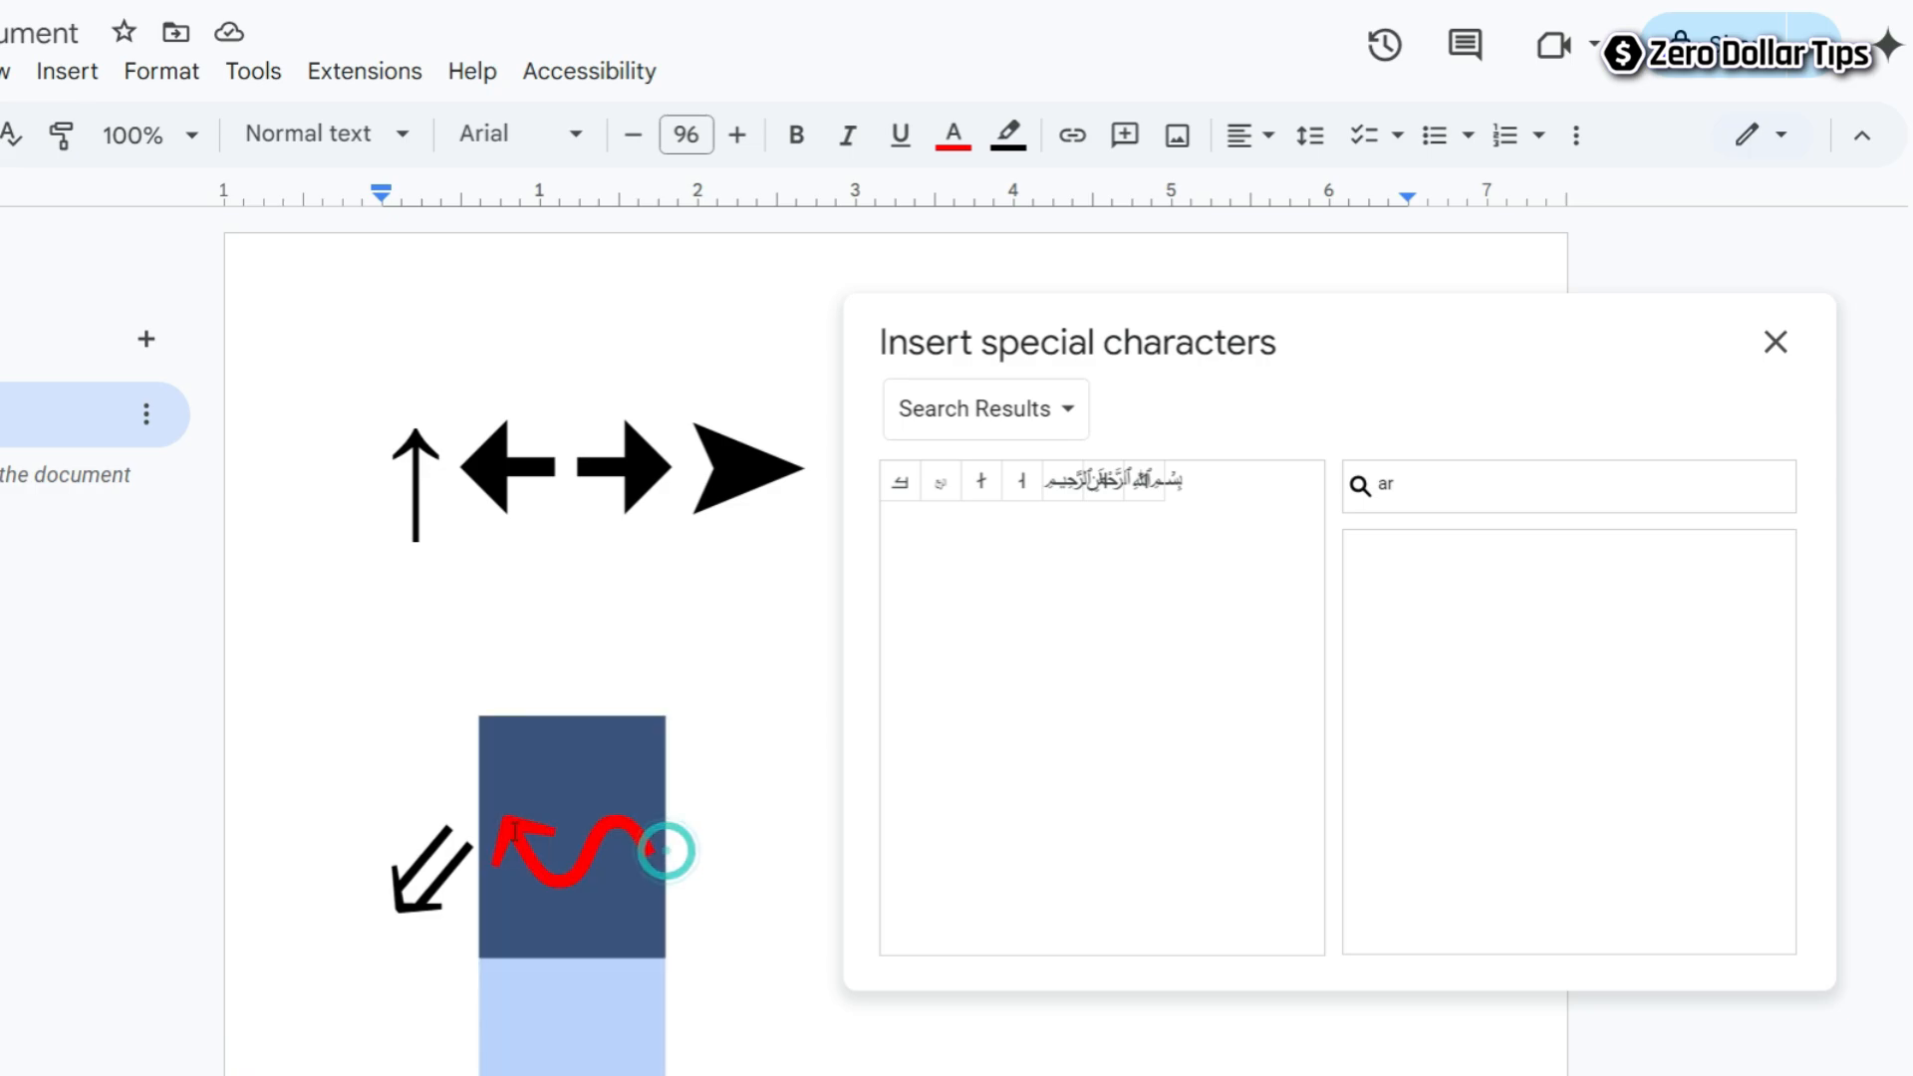
click(1009, 136)
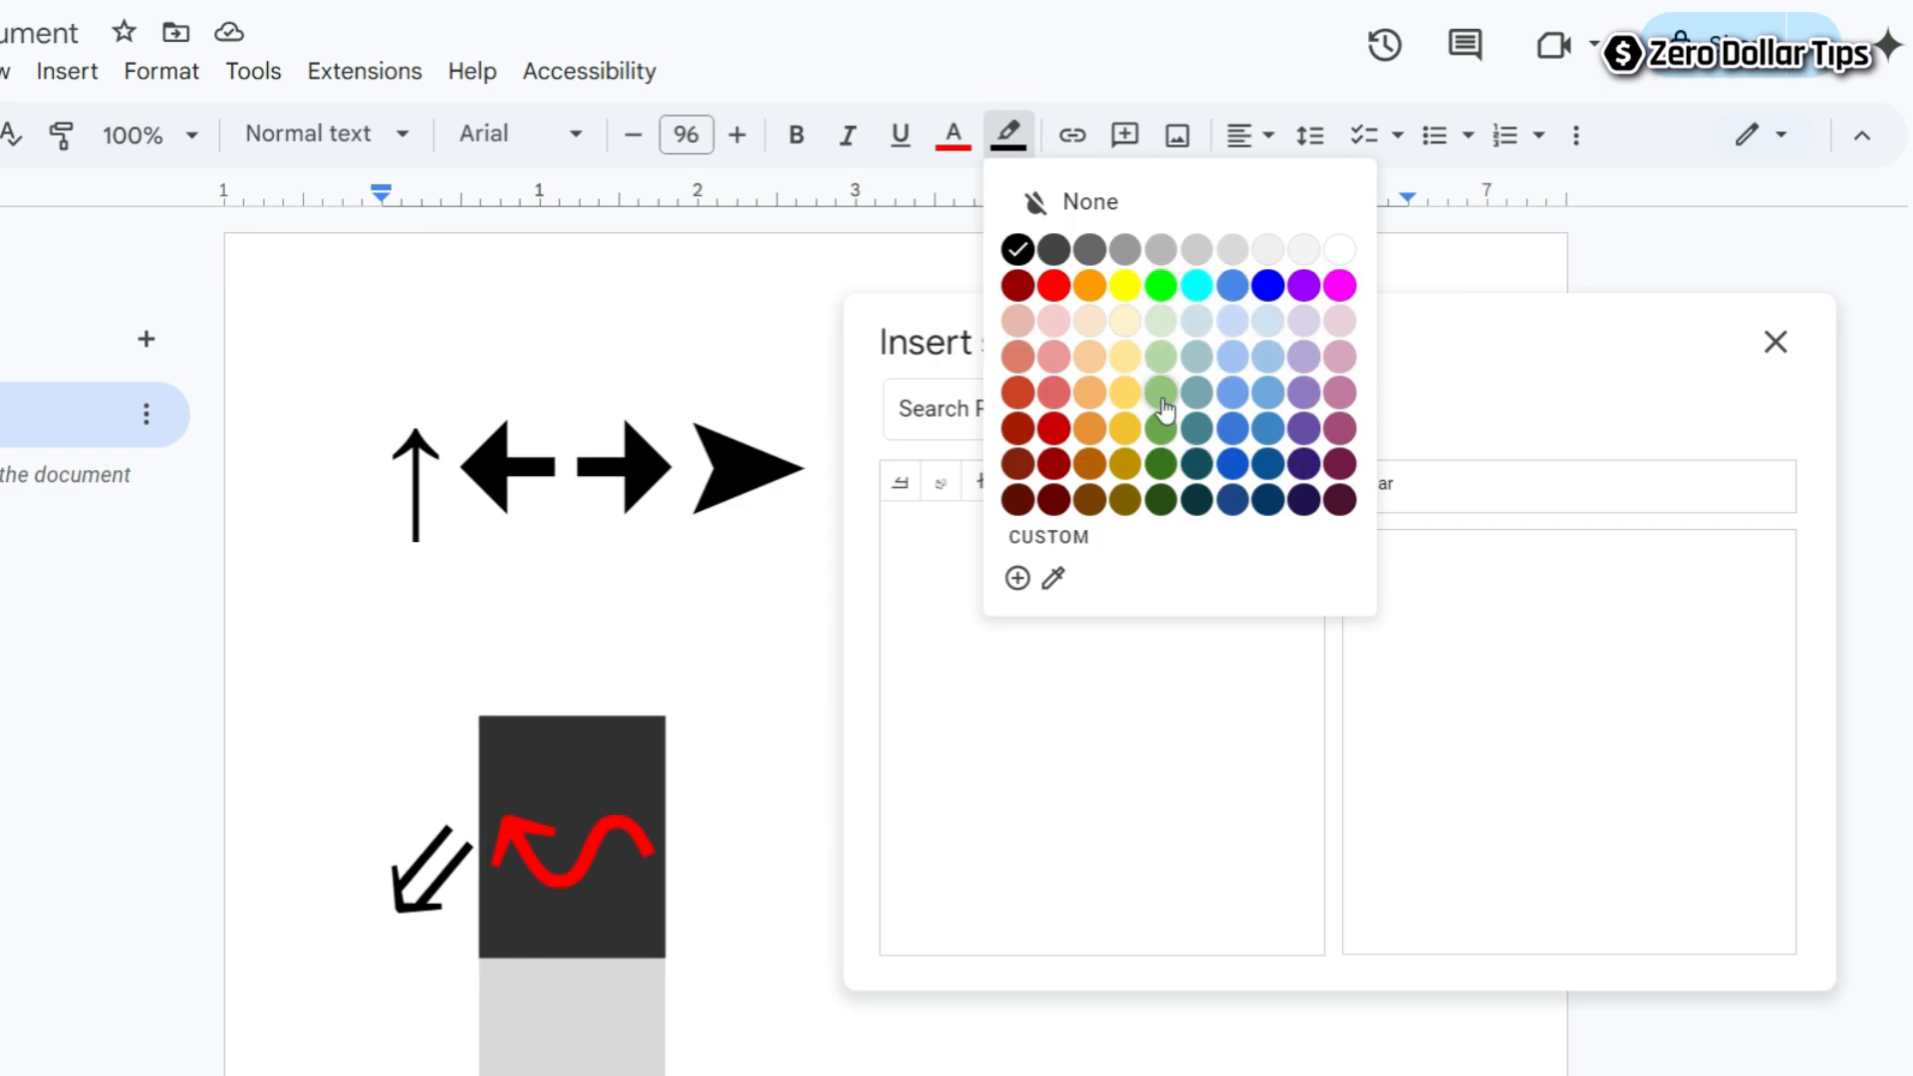
click(1161, 286)
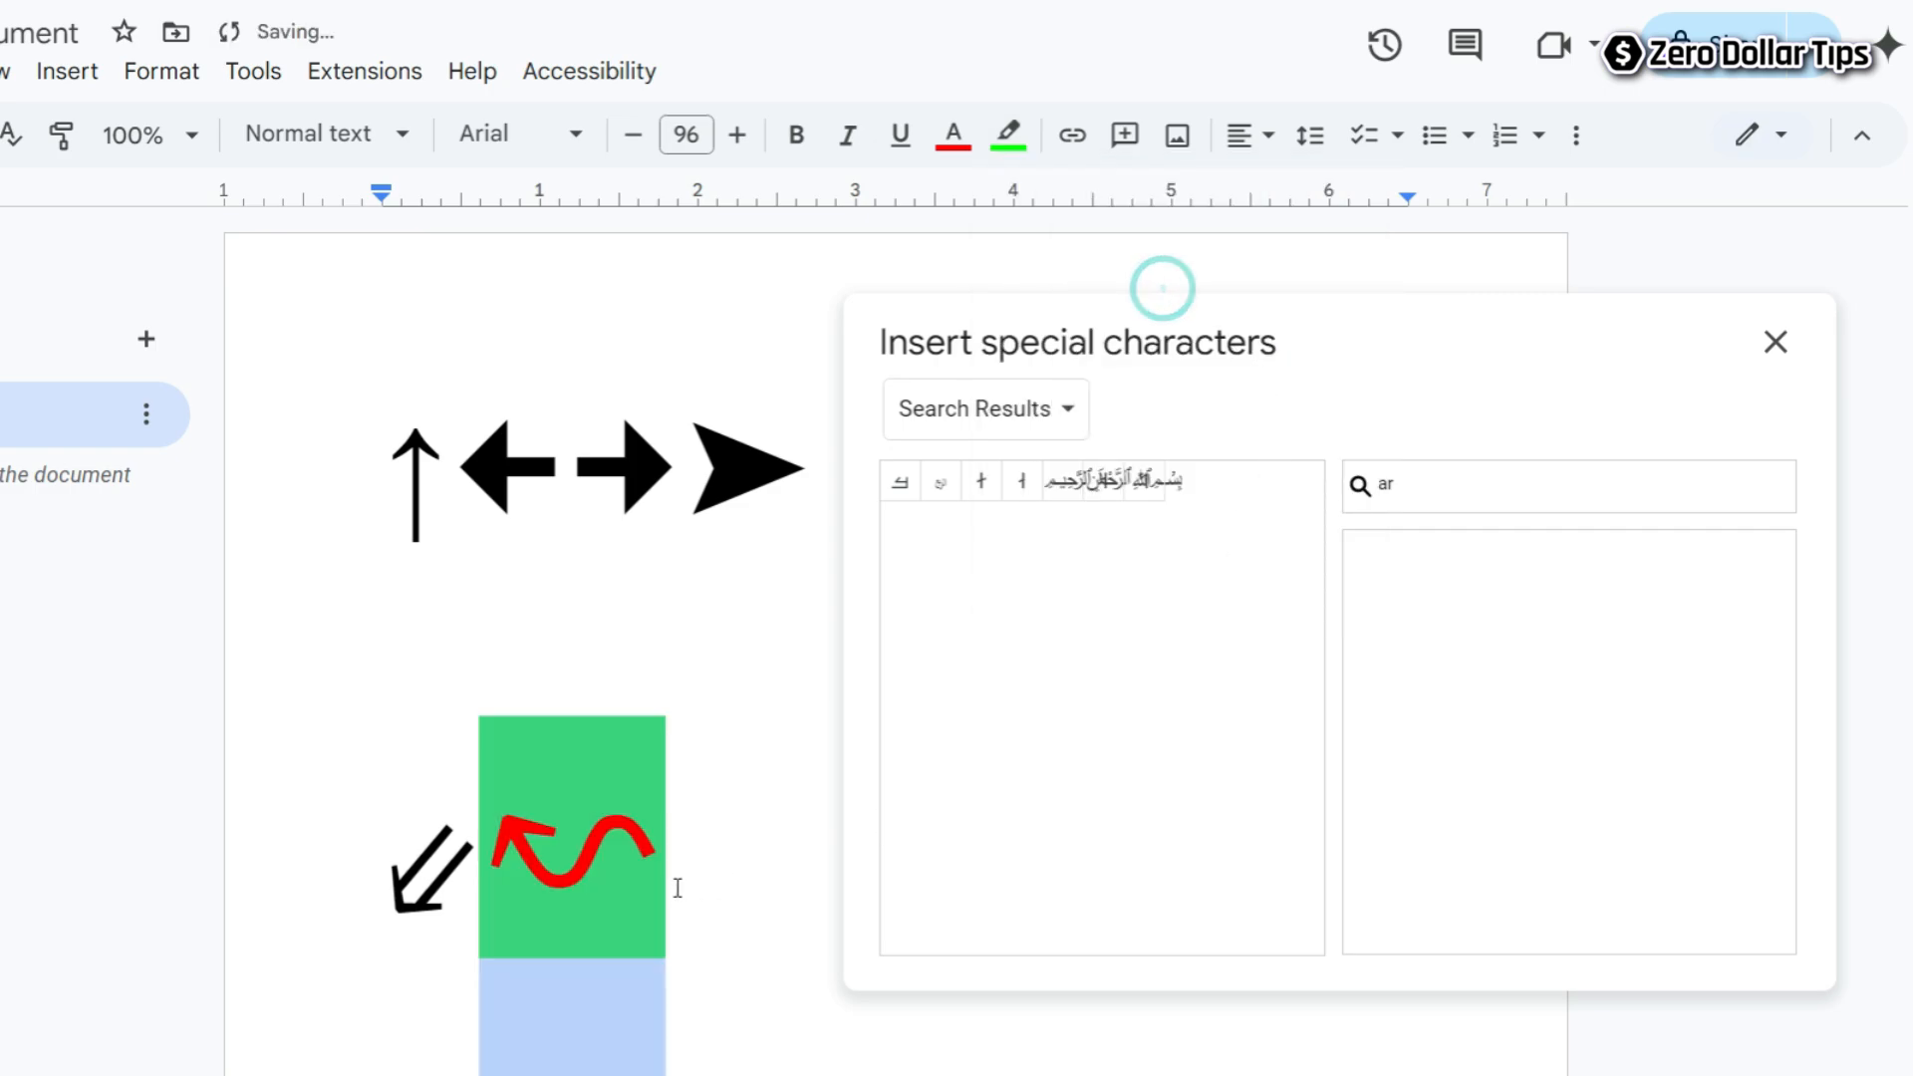
click(718, 891)
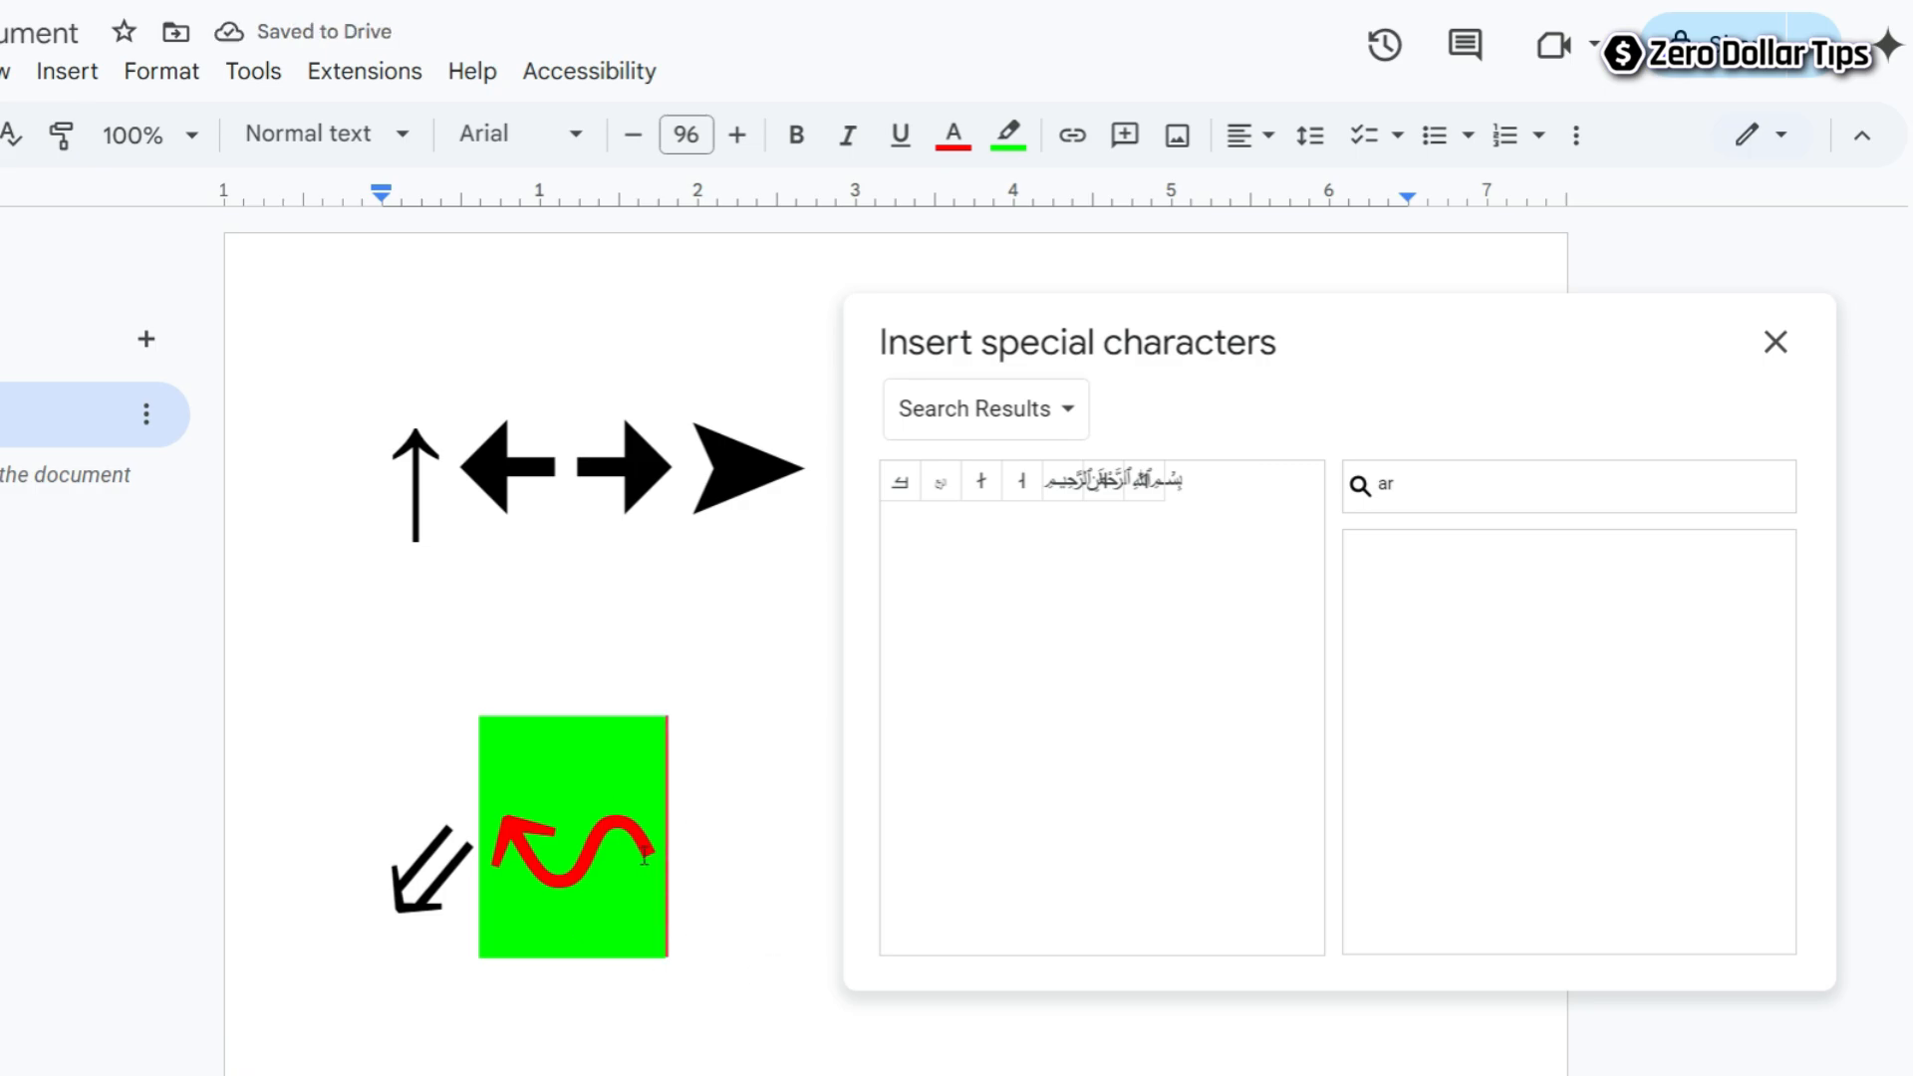
Remove the highlight from the wavy arrow by setting it to None.
drag(683, 842, 539, 832)
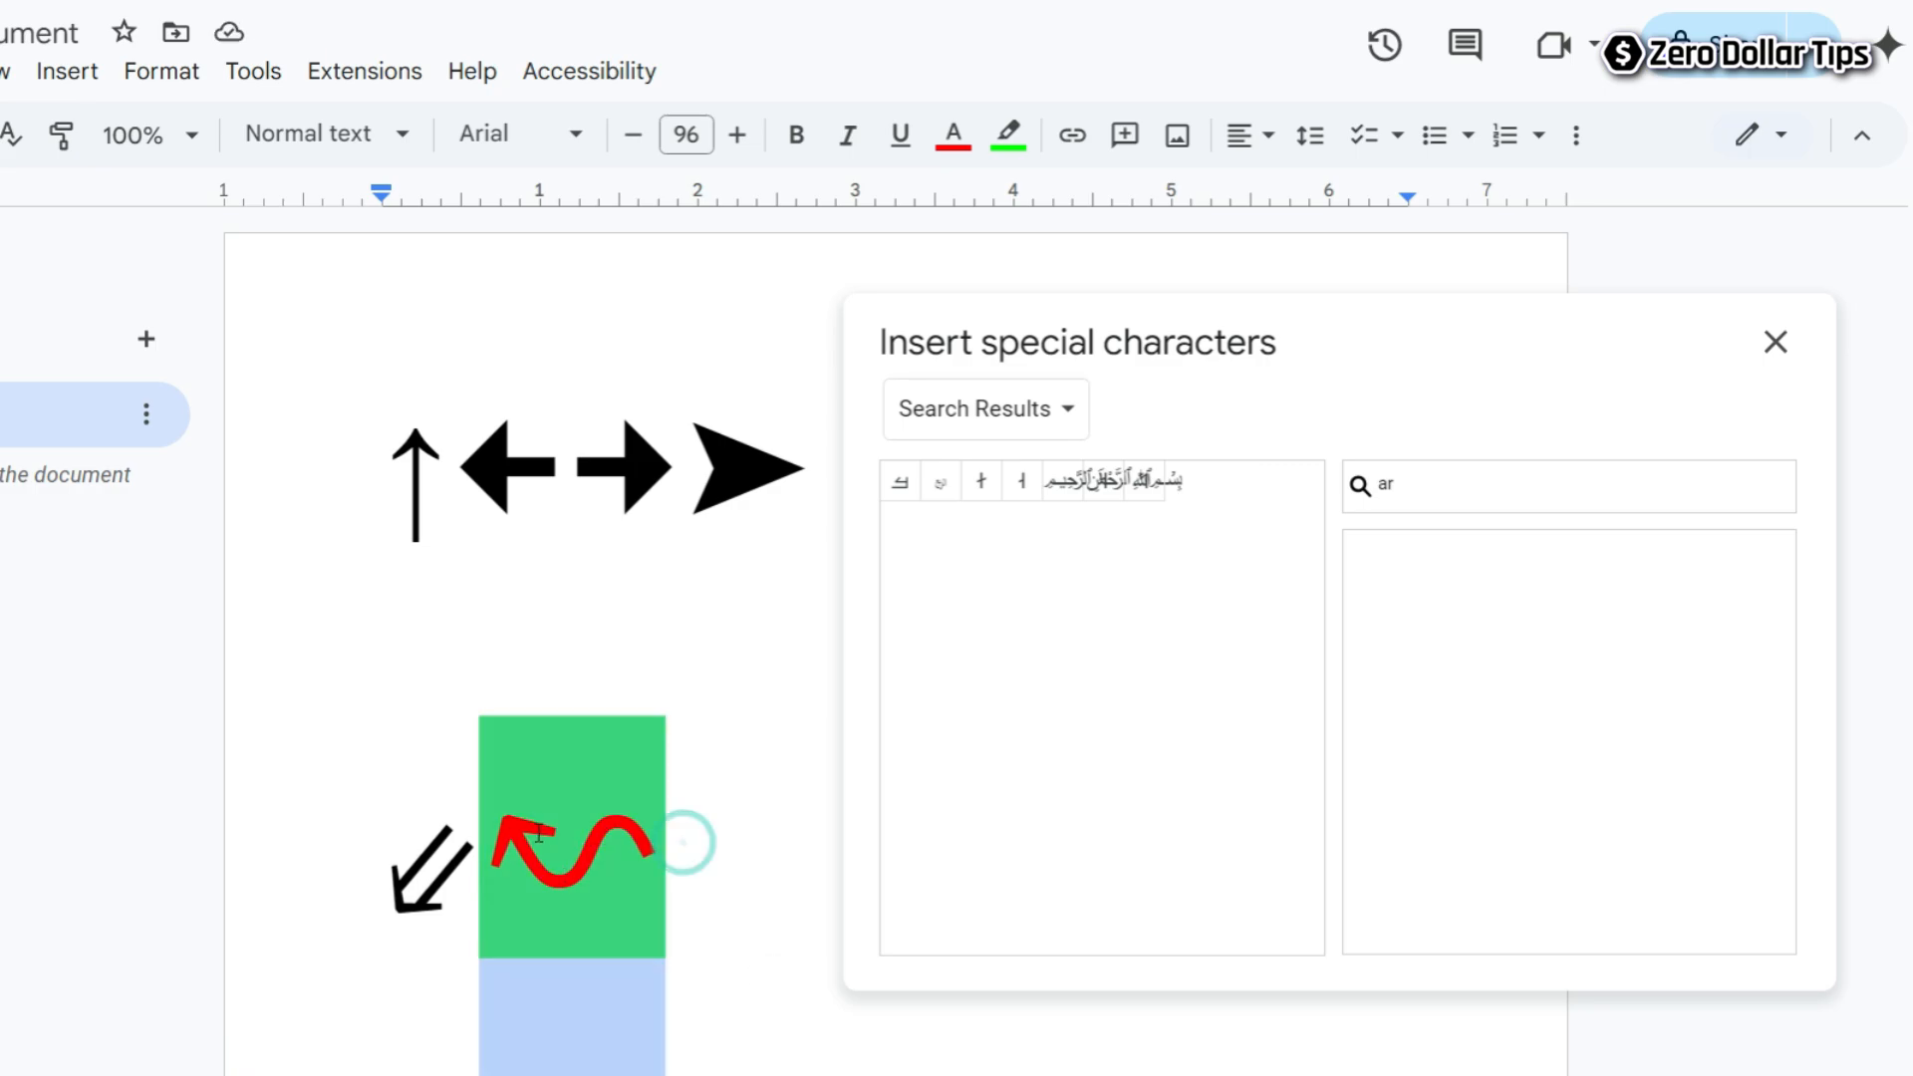
click(1008, 139)
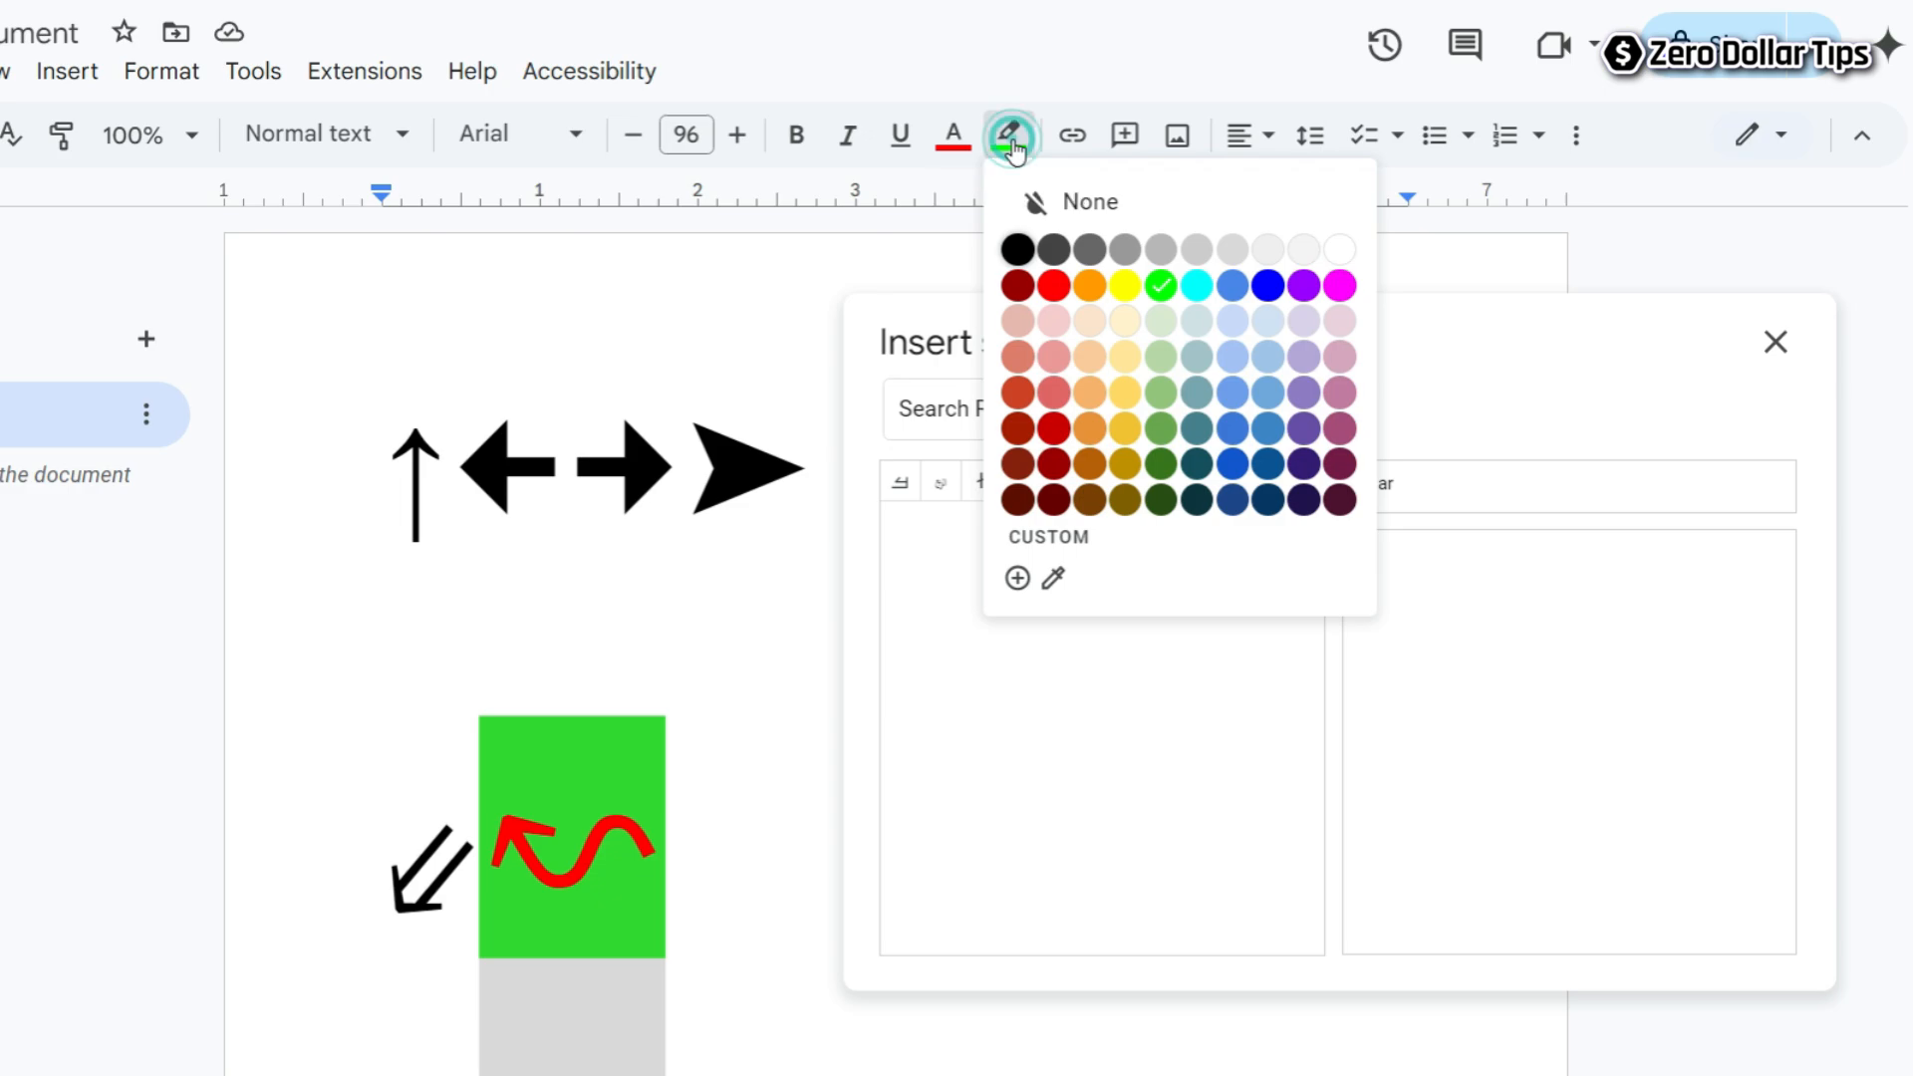
click(1091, 204)
click(748, 807)
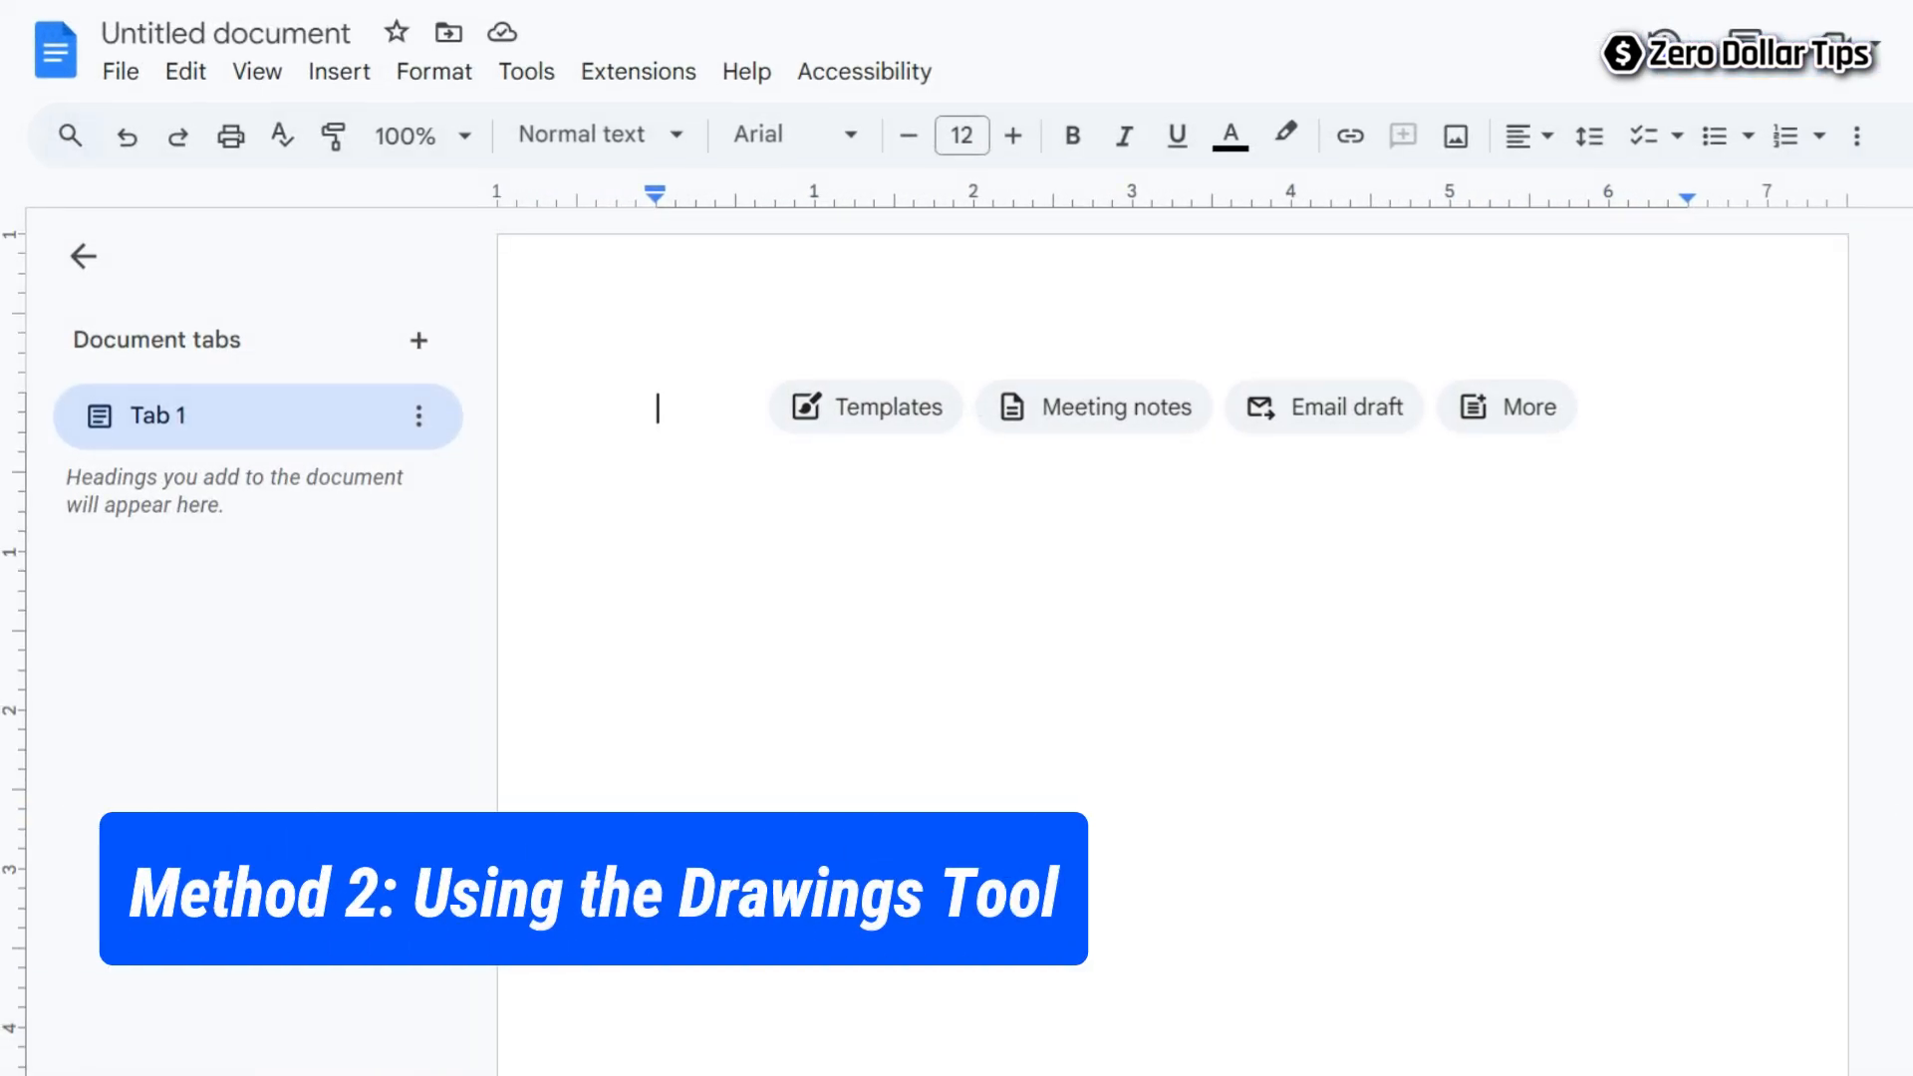
Create a new drawing in the blank document.
click(339, 85)
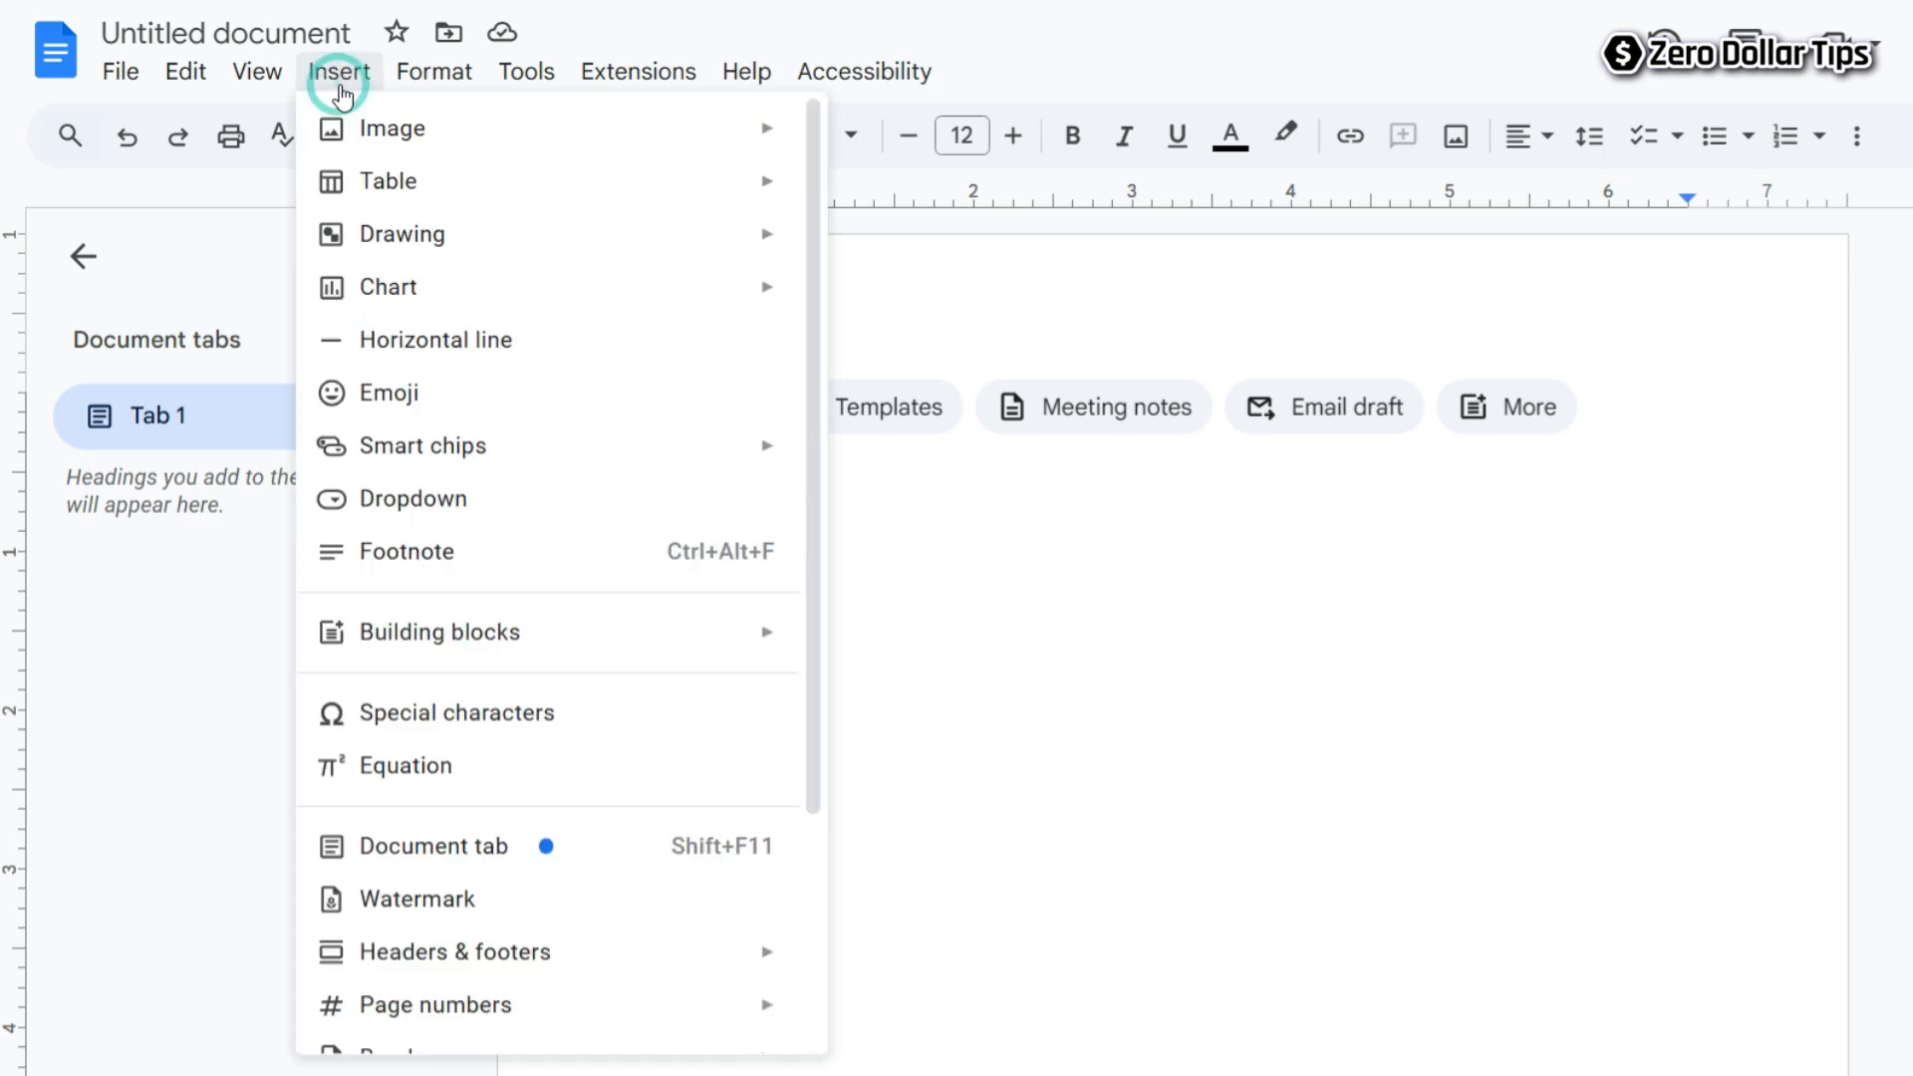
click(446, 239)
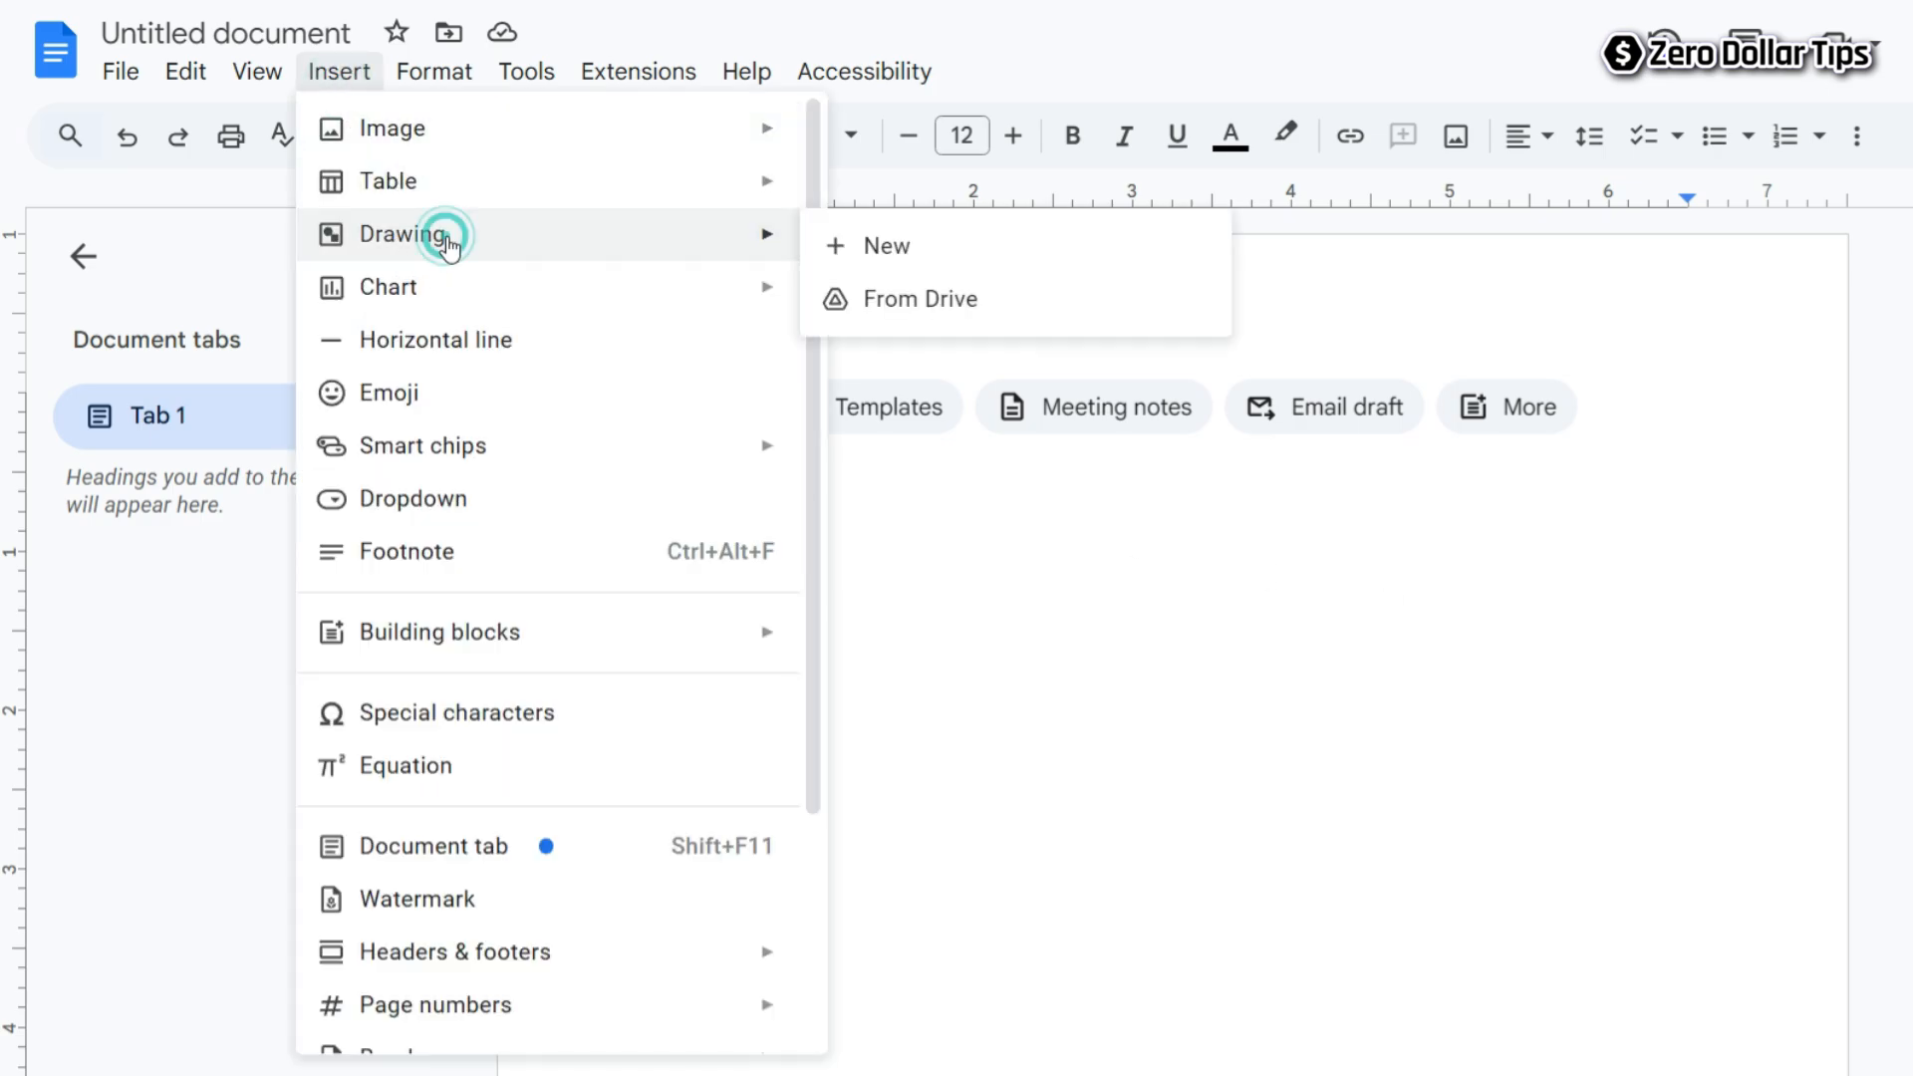
click(891, 246)
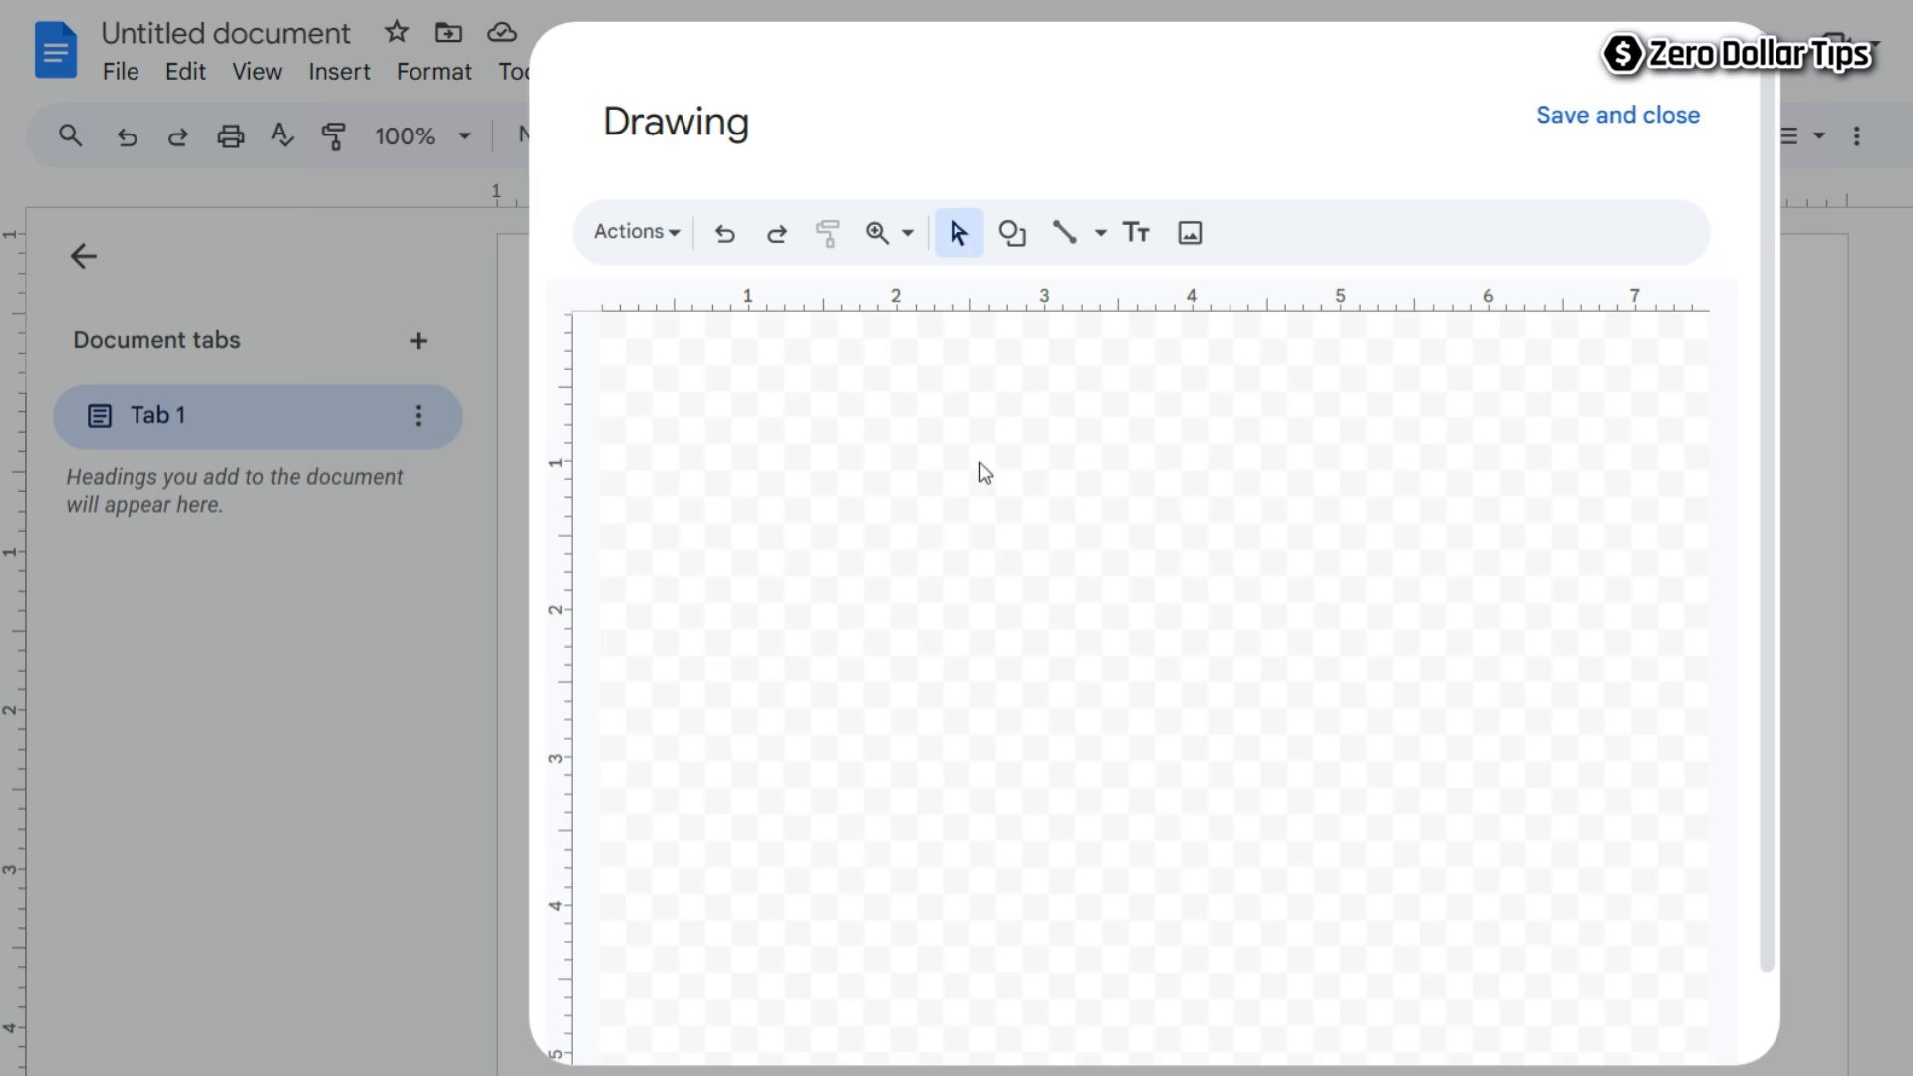
Draw a notched right block arrow on the canvas and enlarge it to about 5 by 2.7 inches.
click(1013, 243)
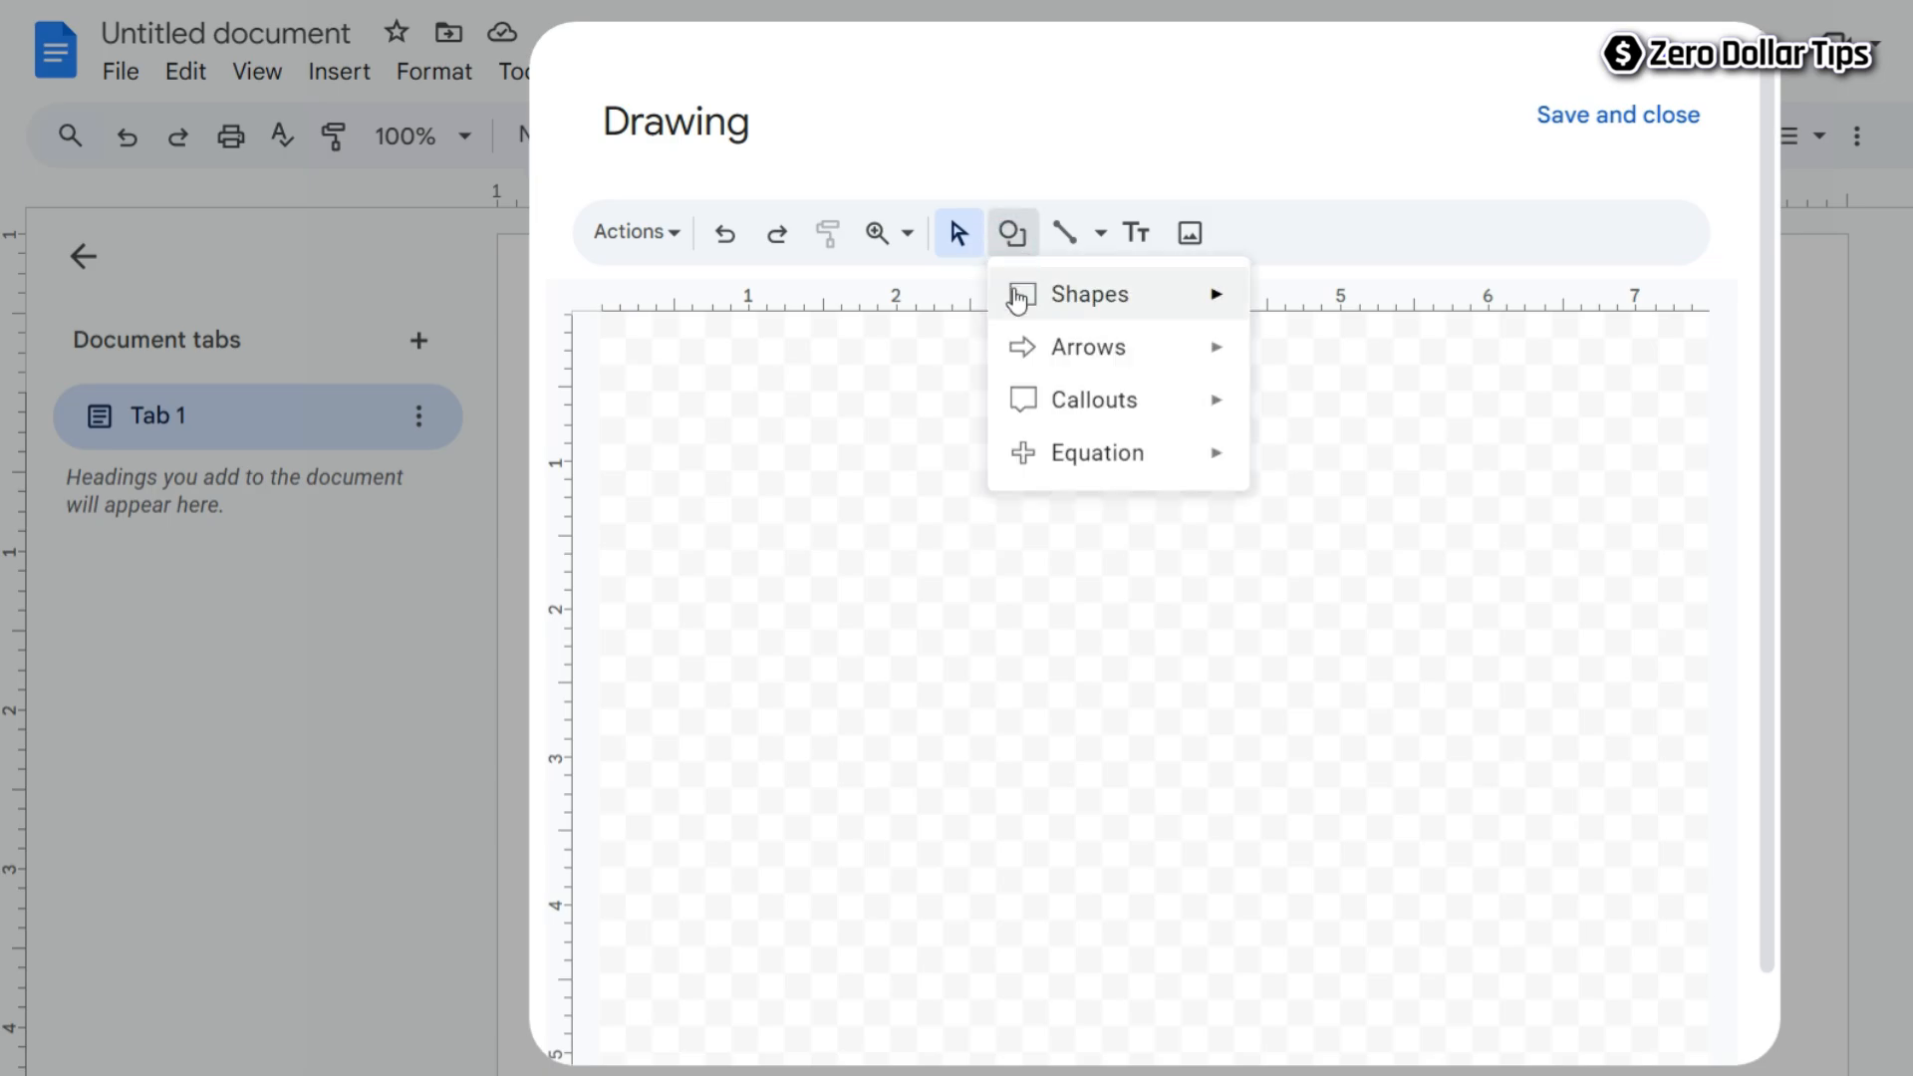
click(1079, 357)
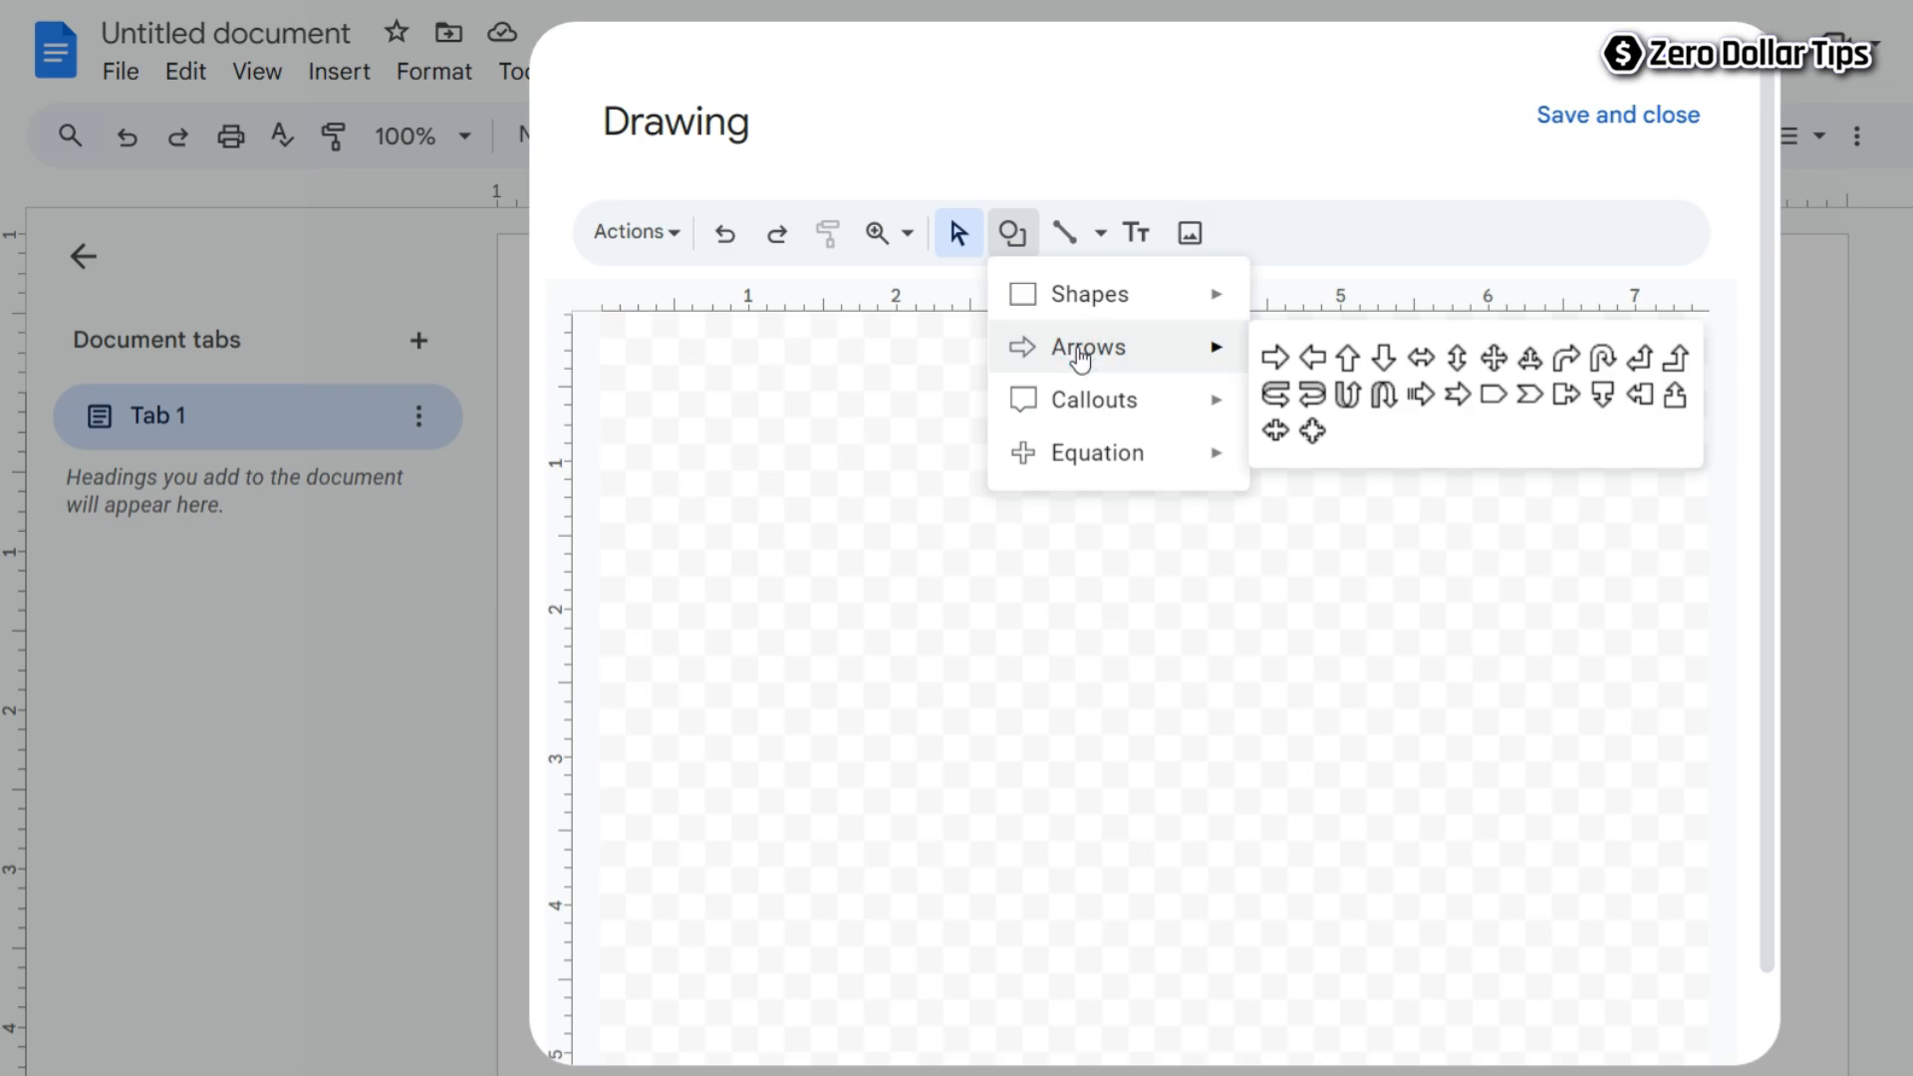
click(1456, 399)
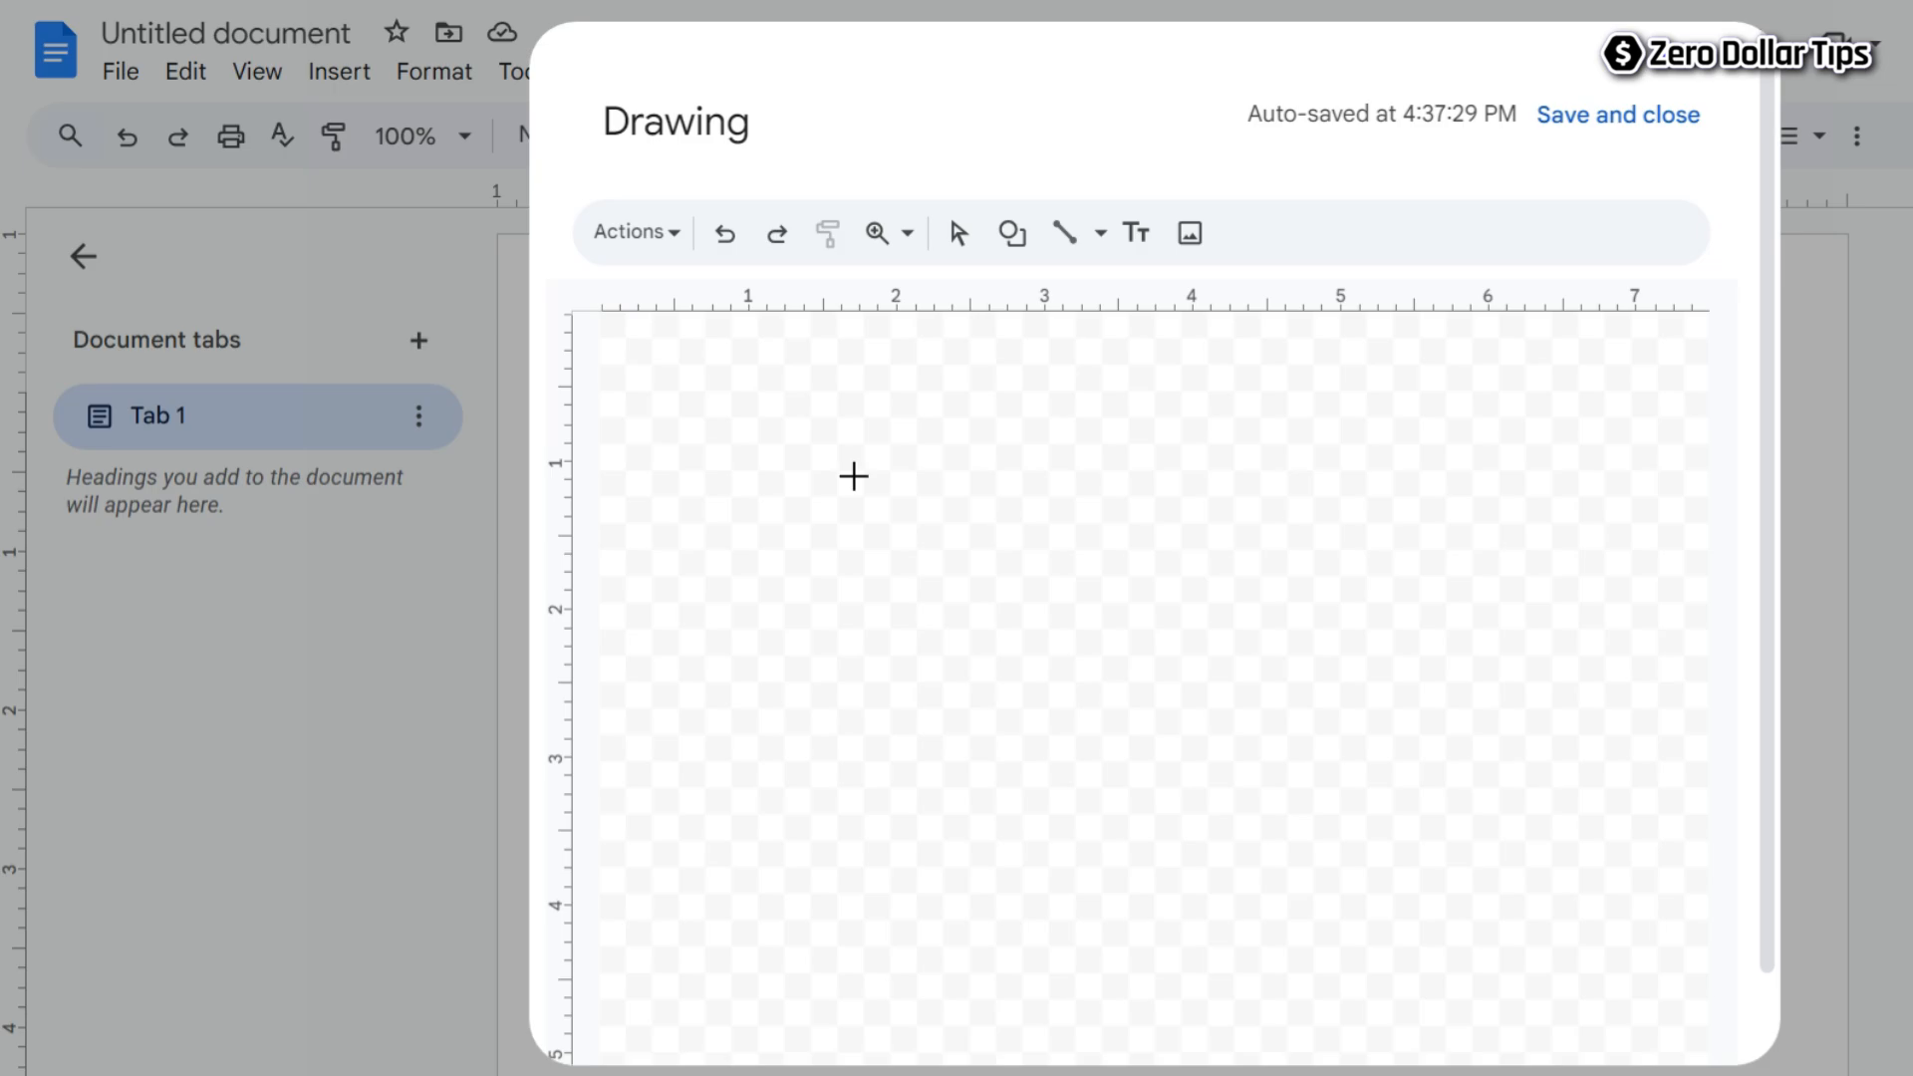
drag(852, 477, 1441, 740)
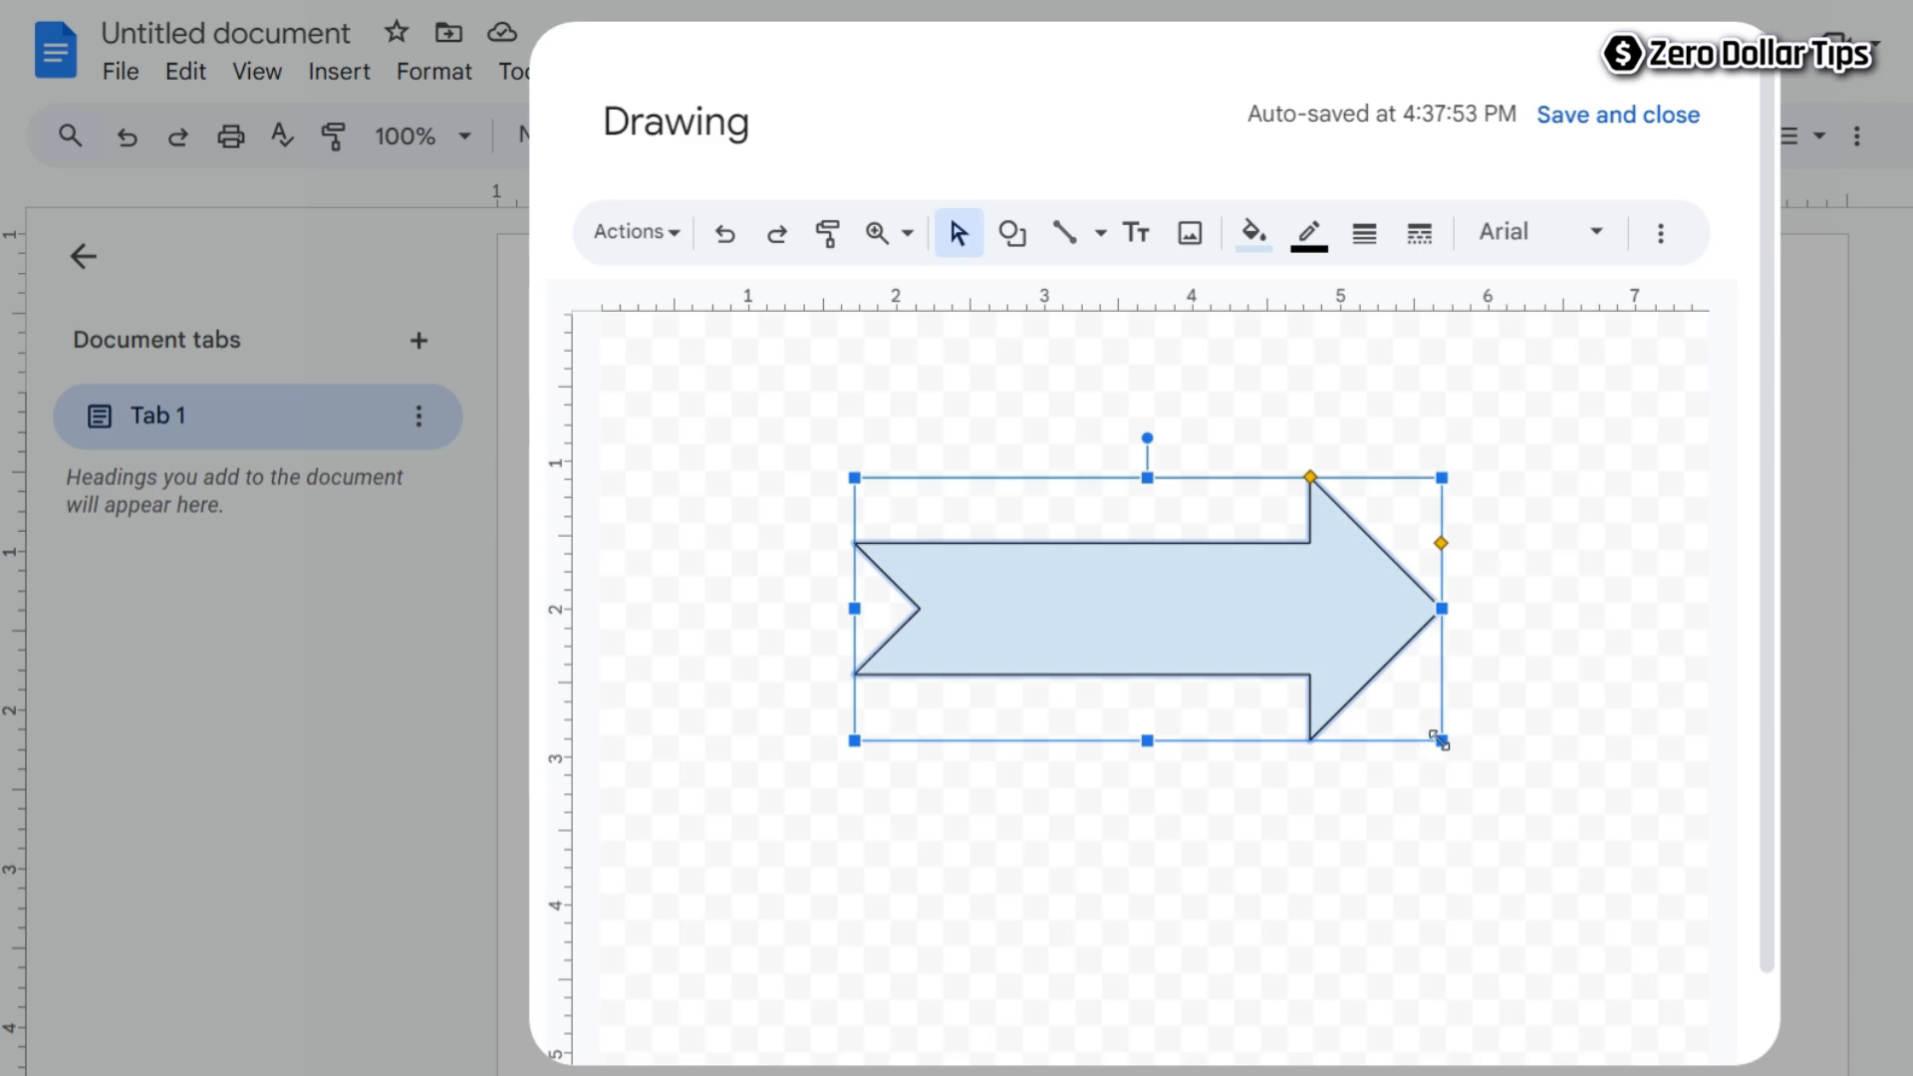
drag(1441, 740, 1589, 875)
drag(1237, 623, 1144, 538)
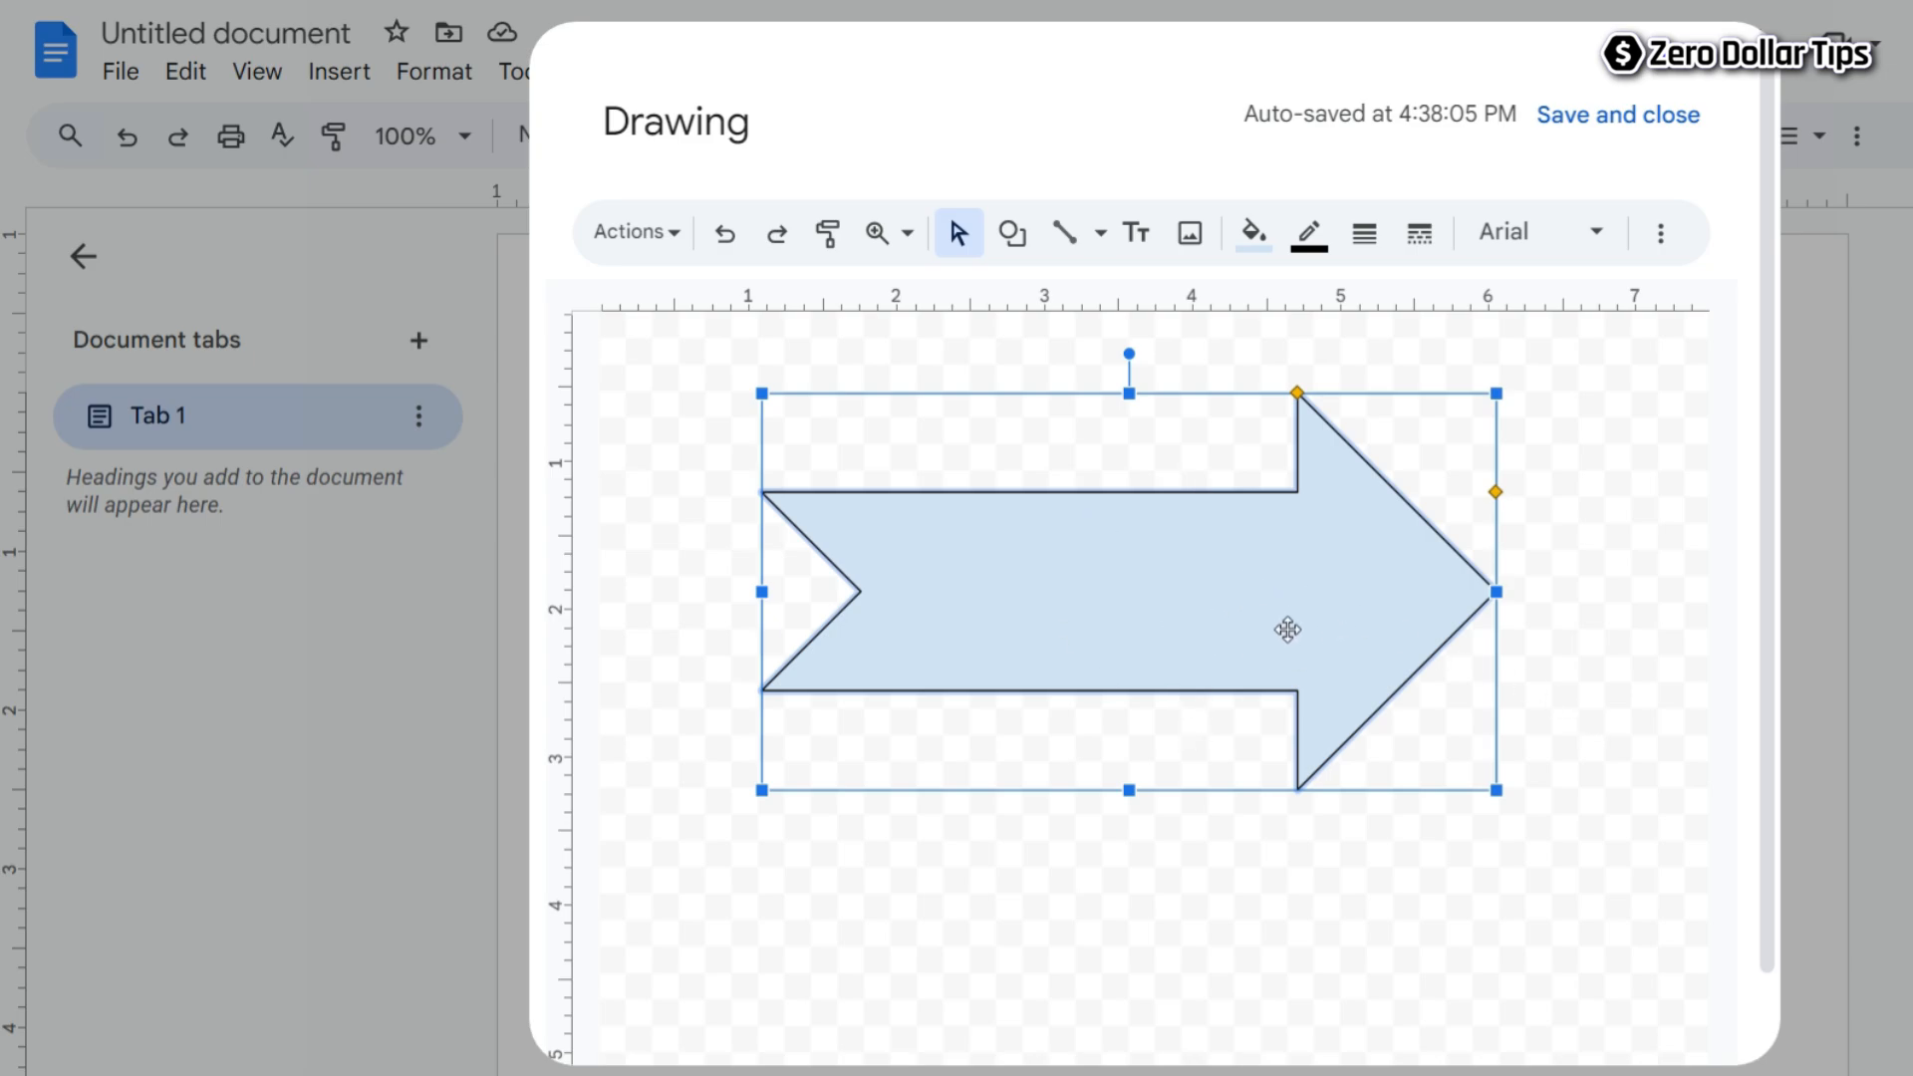
Fill the arrow with red and give it an 8px blue border.
click(1253, 256)
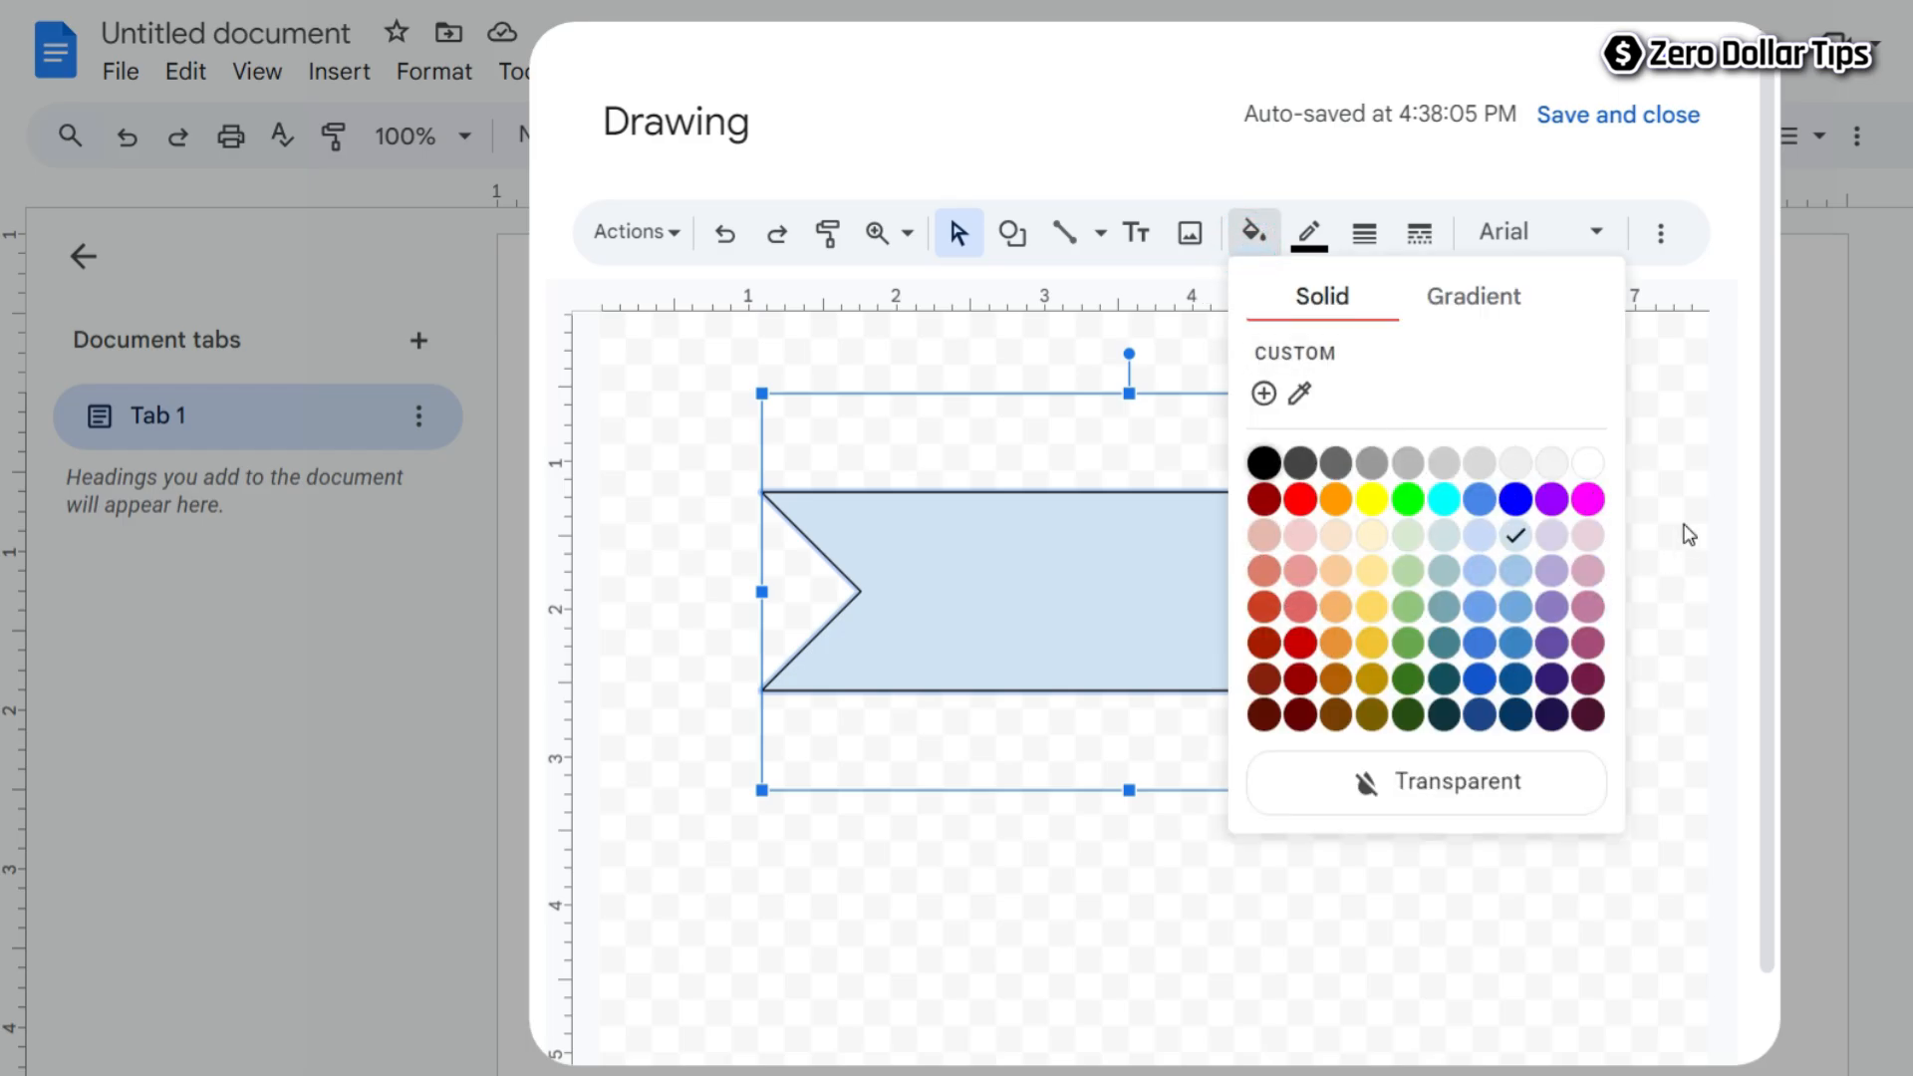
click(1298, 497)
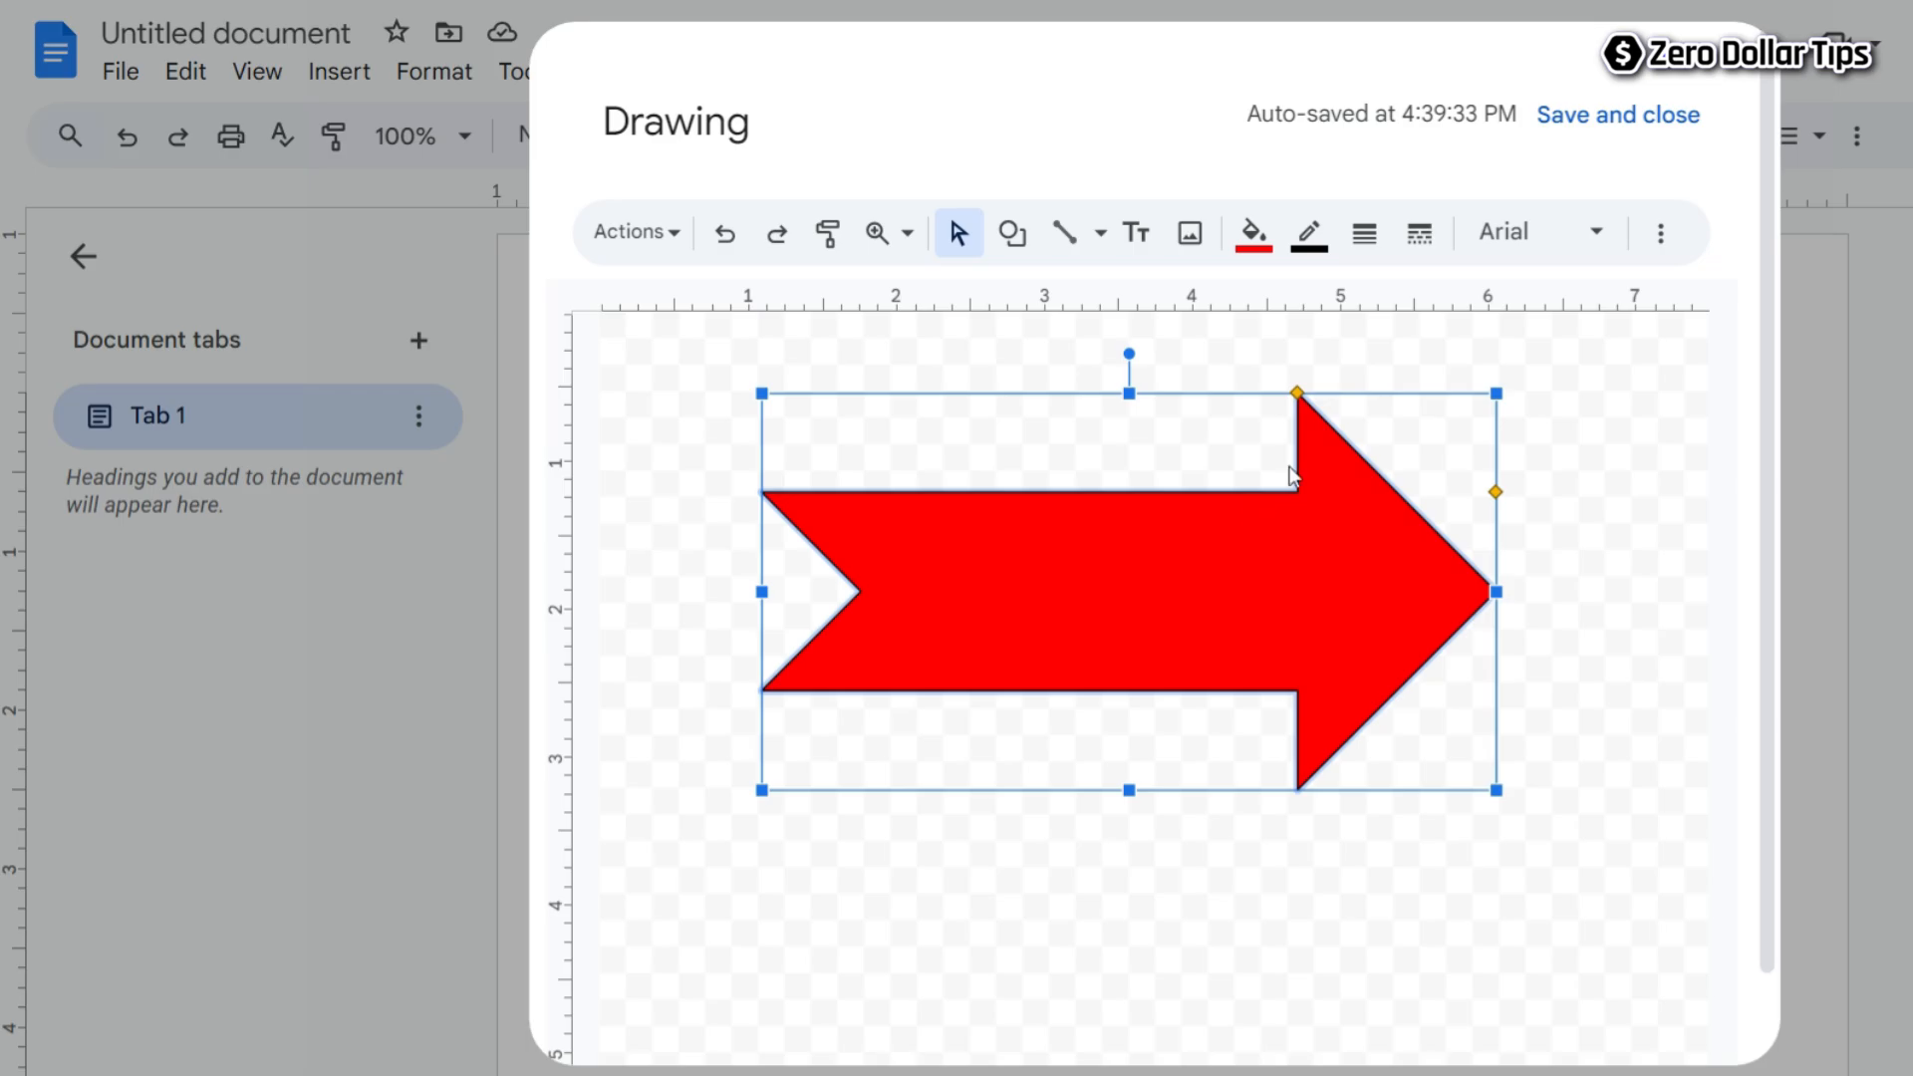
click(1310, 258)
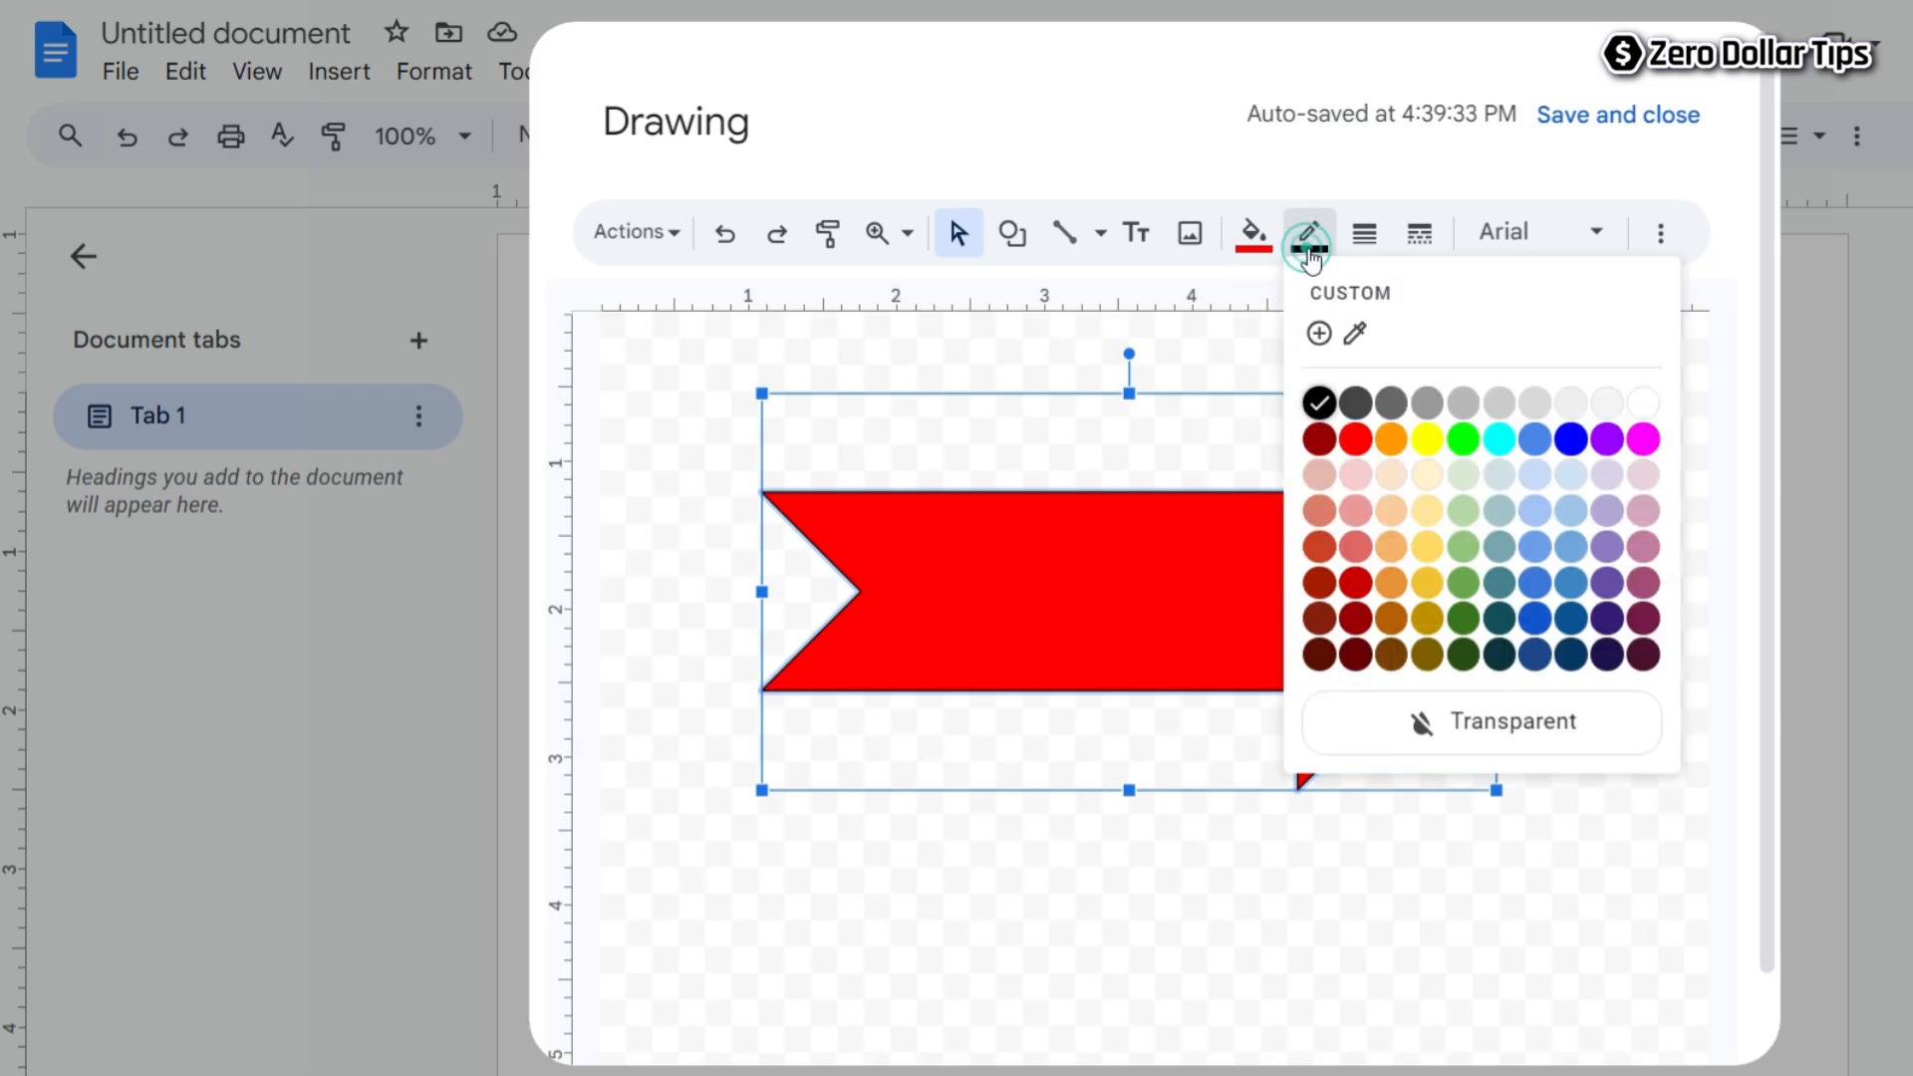
click(1571, 439)
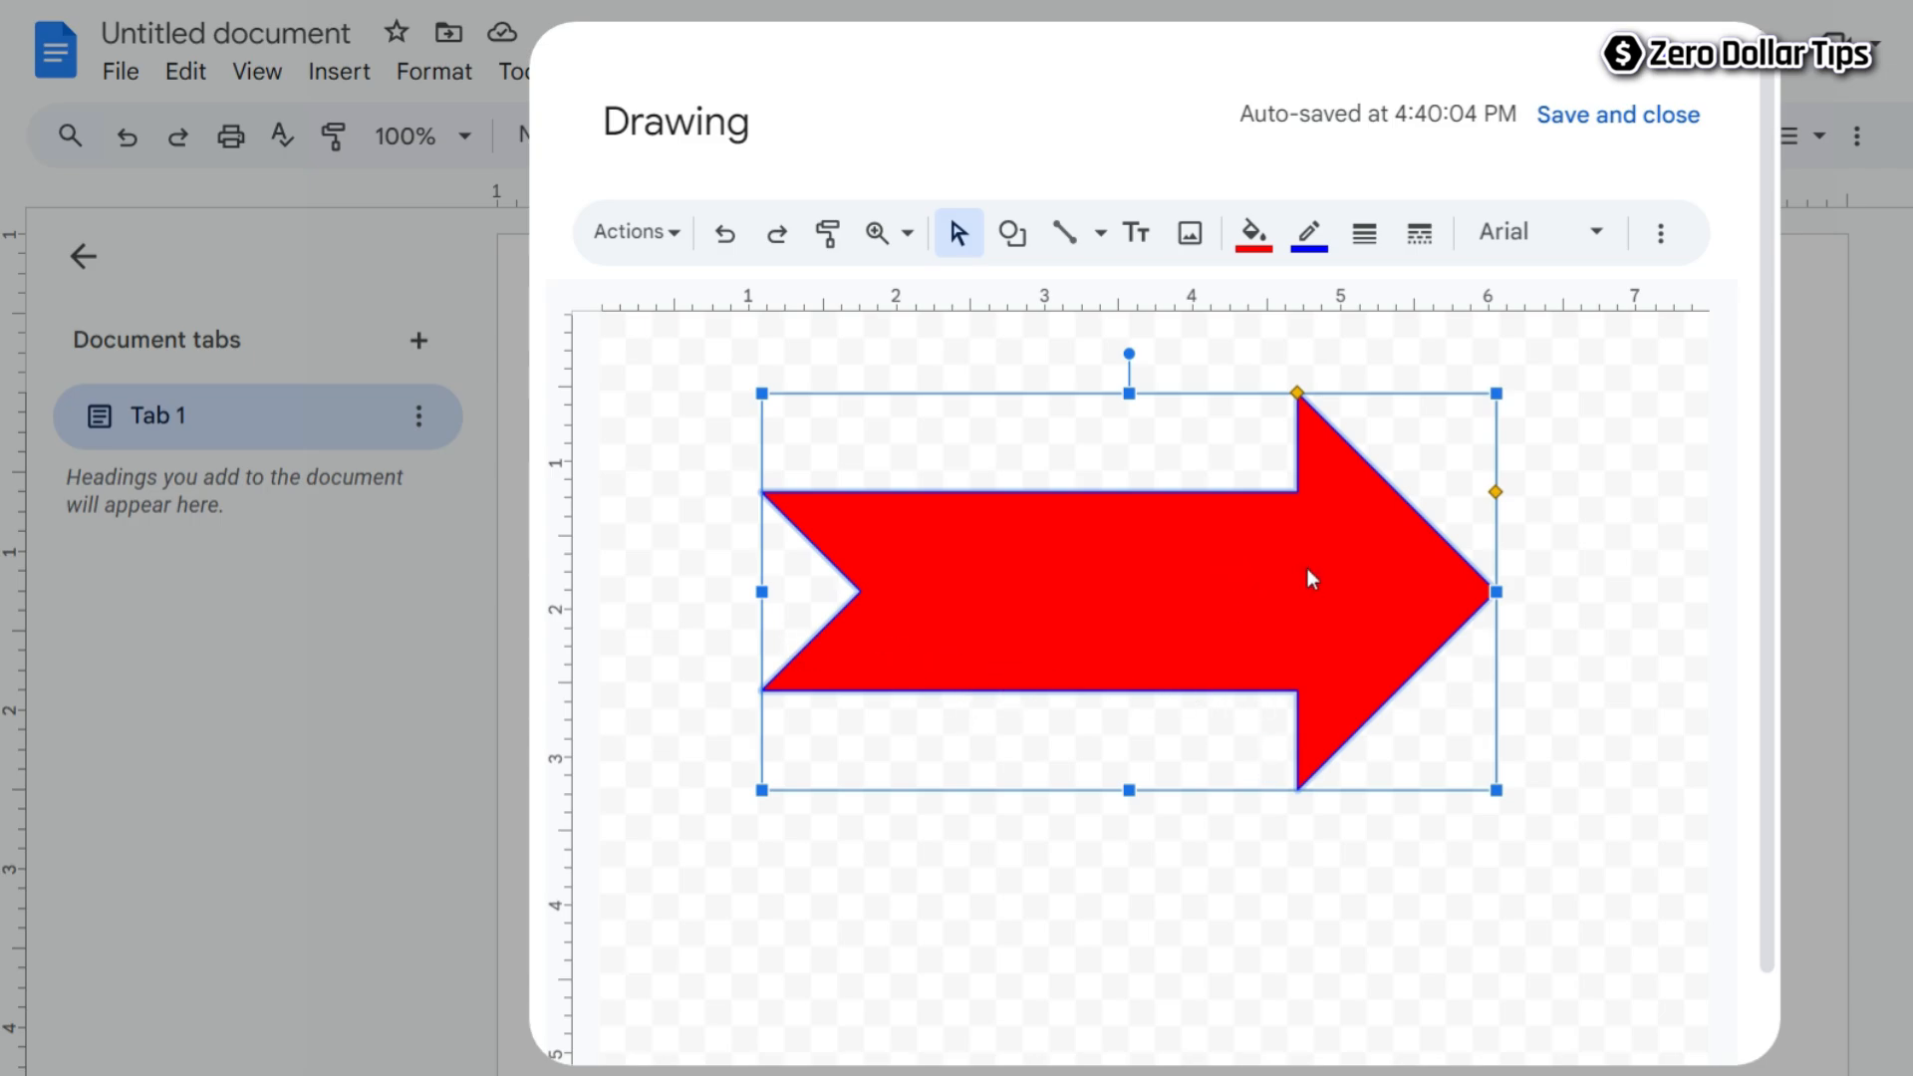
click(1364, 235)
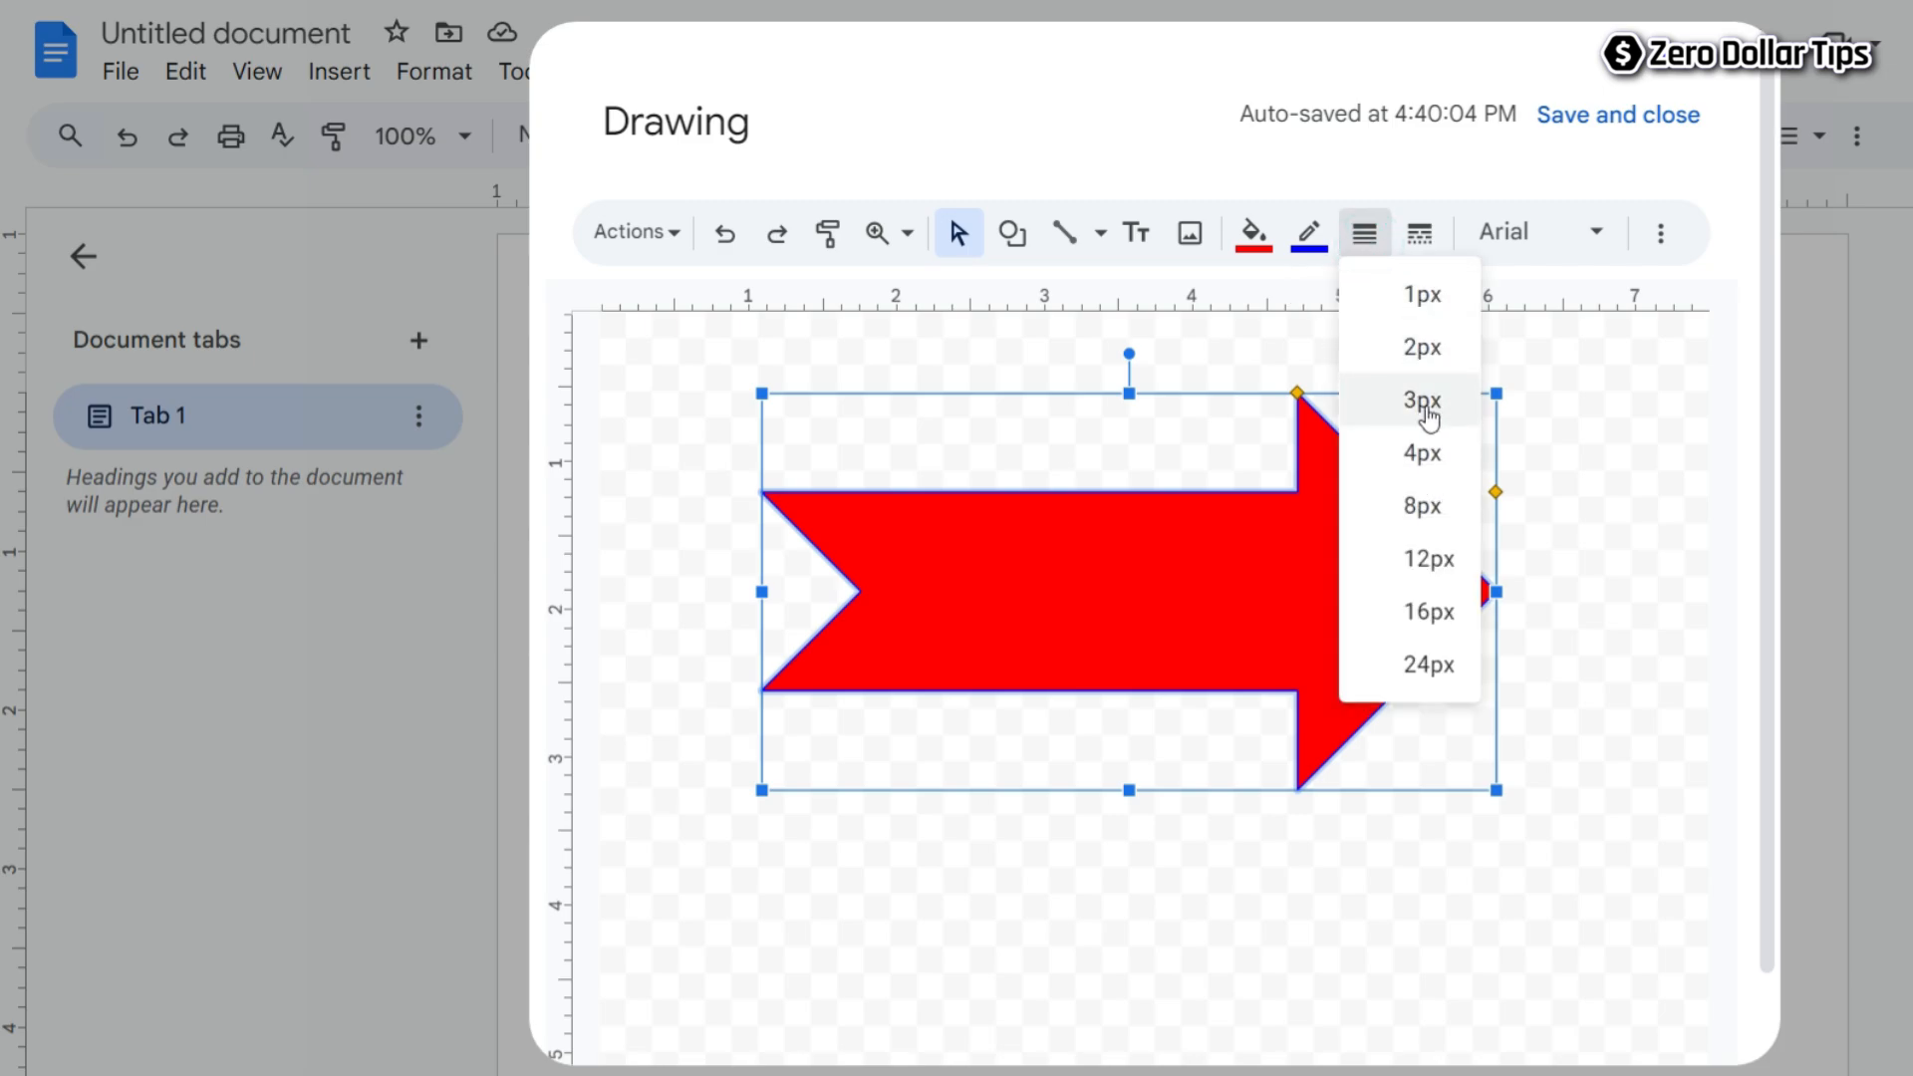
click(1415, 510)
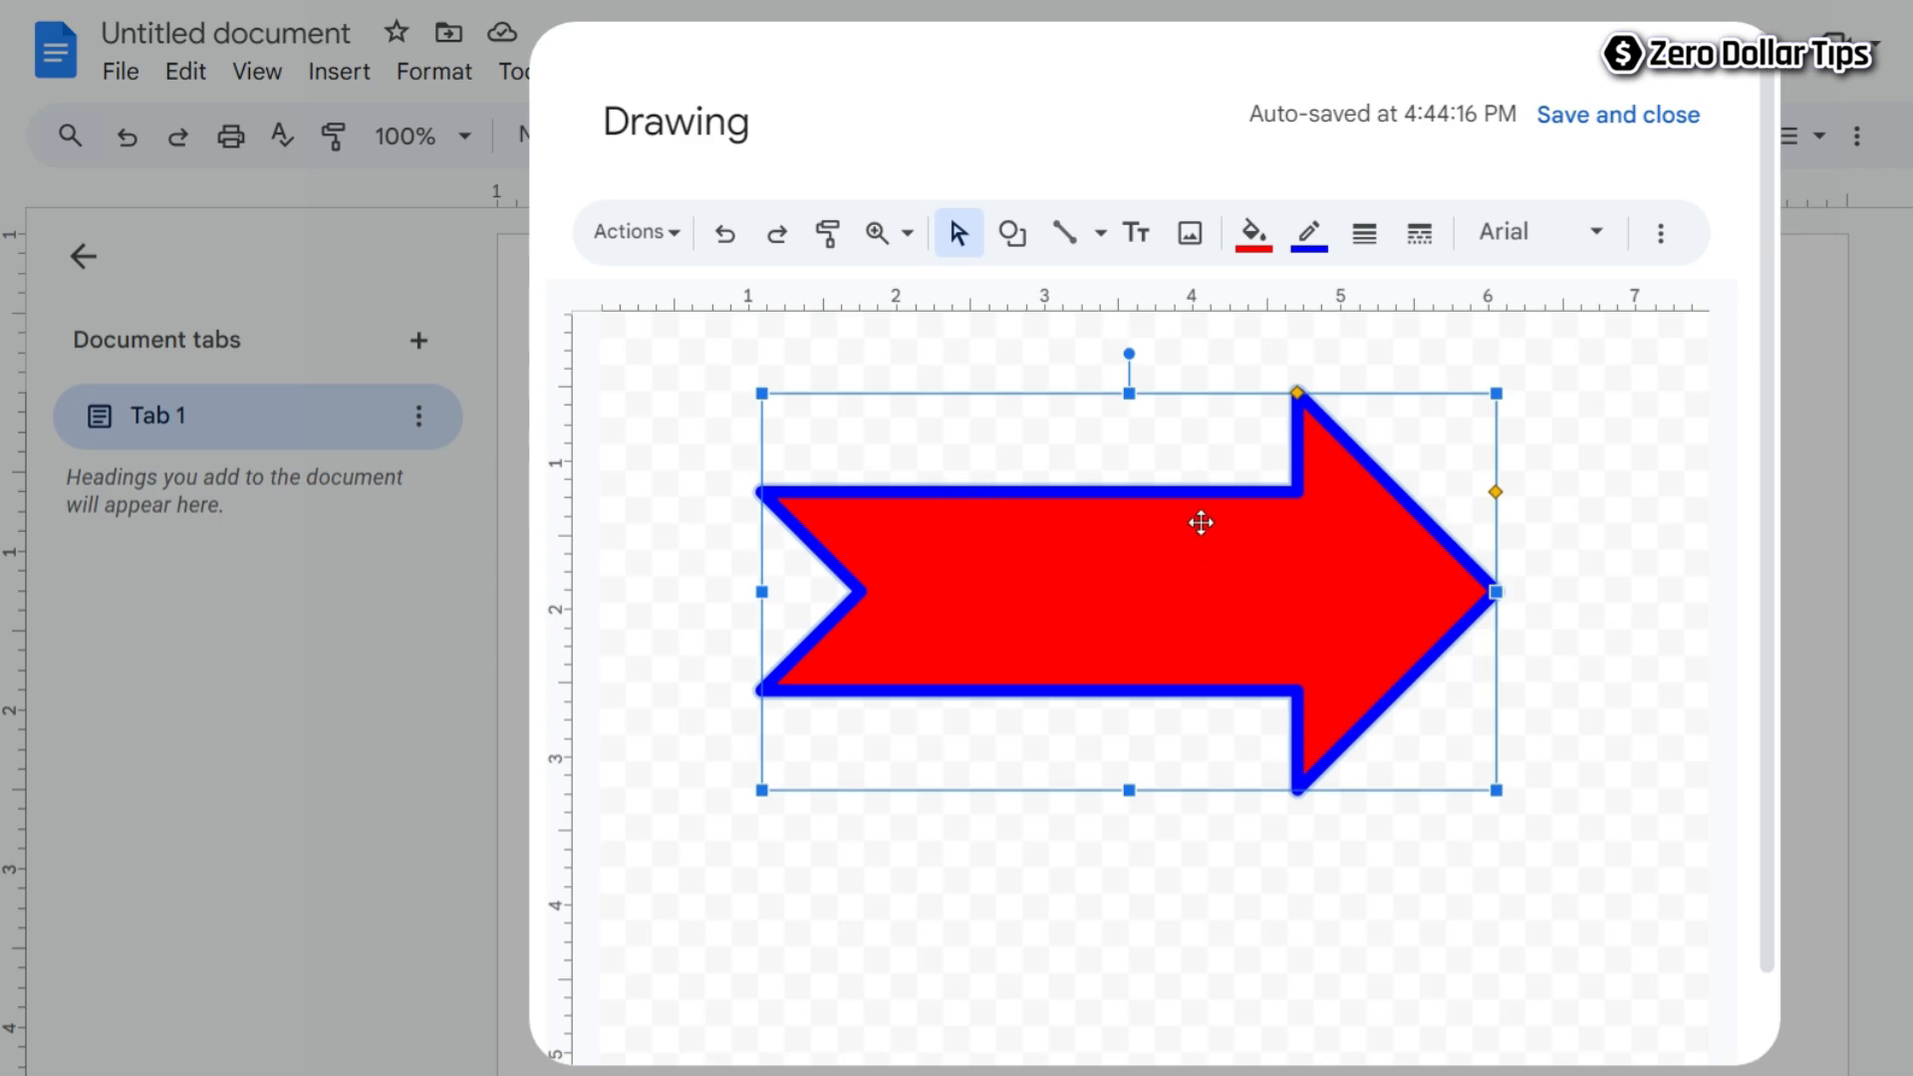
Try the dotted and long-dashed border styles on the arrow and return it to a solid line.
click(1419, 237)
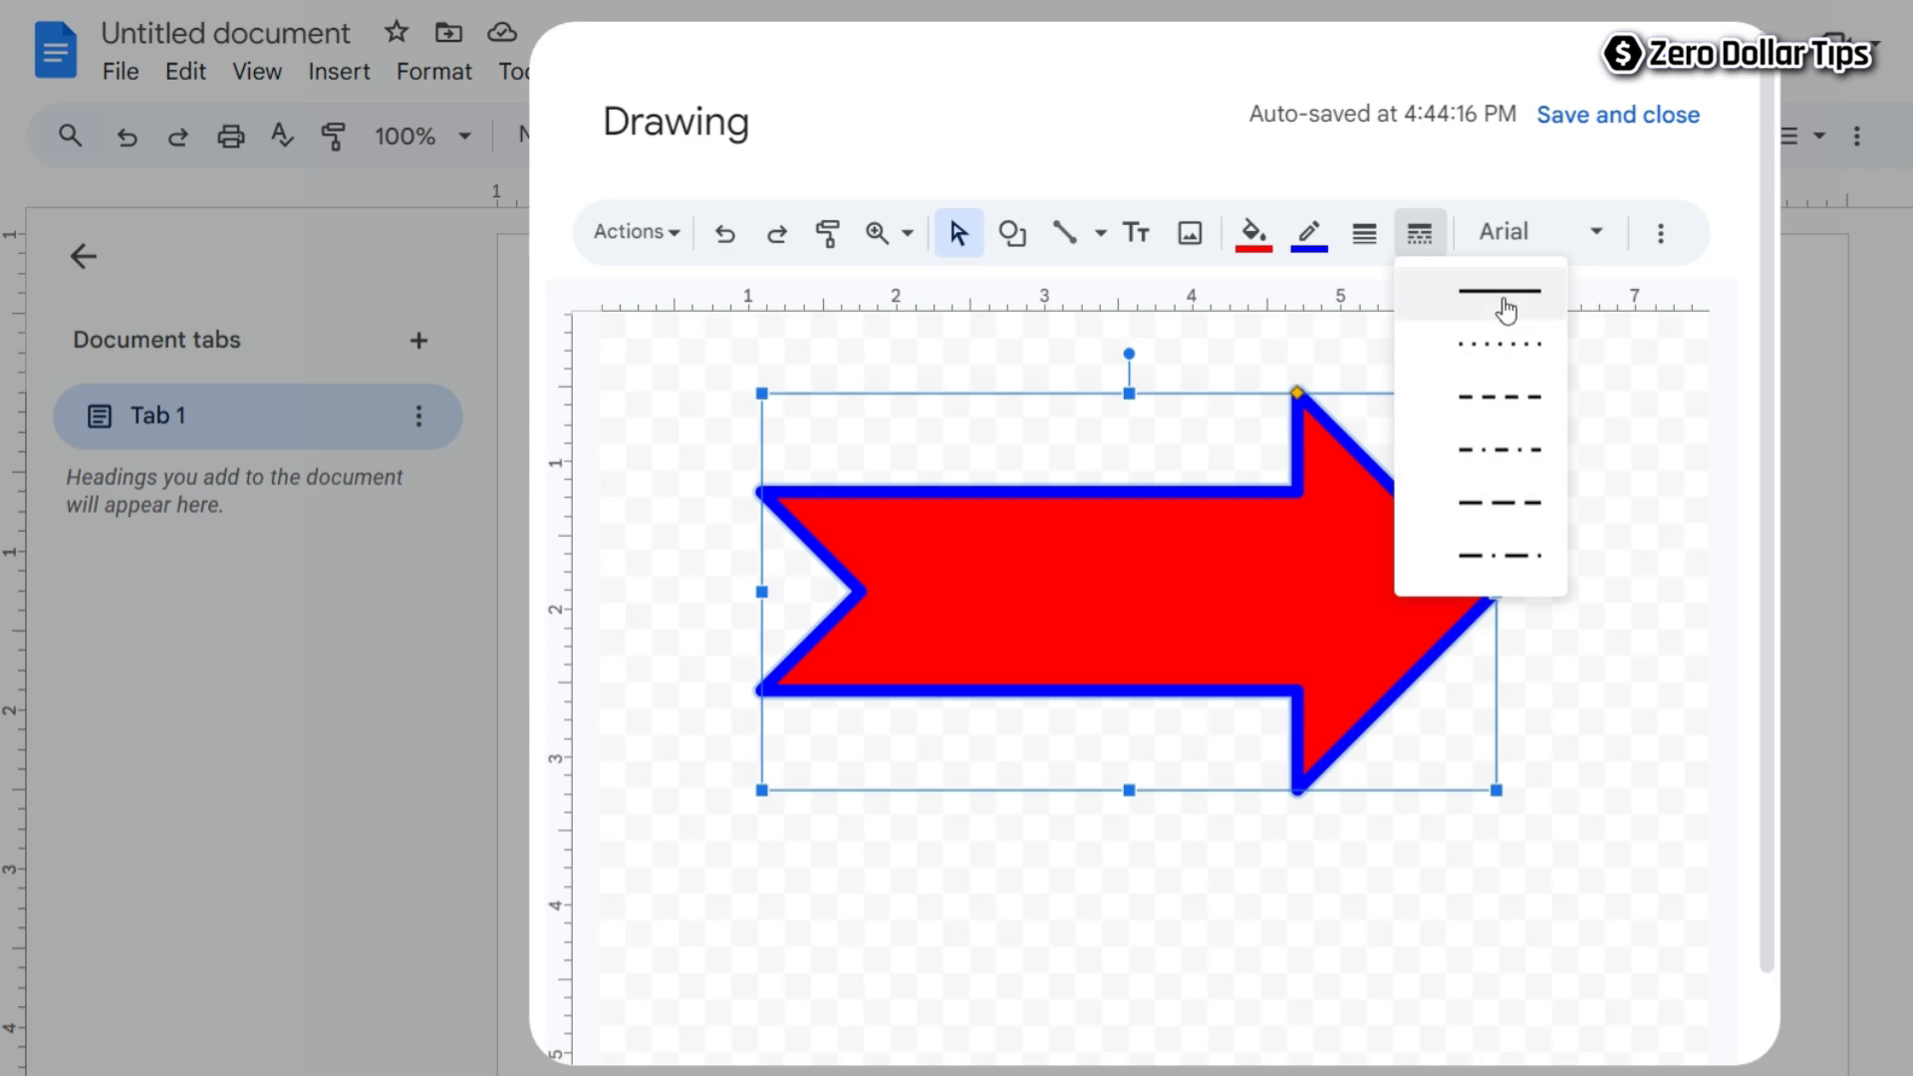
click(1482, 349)
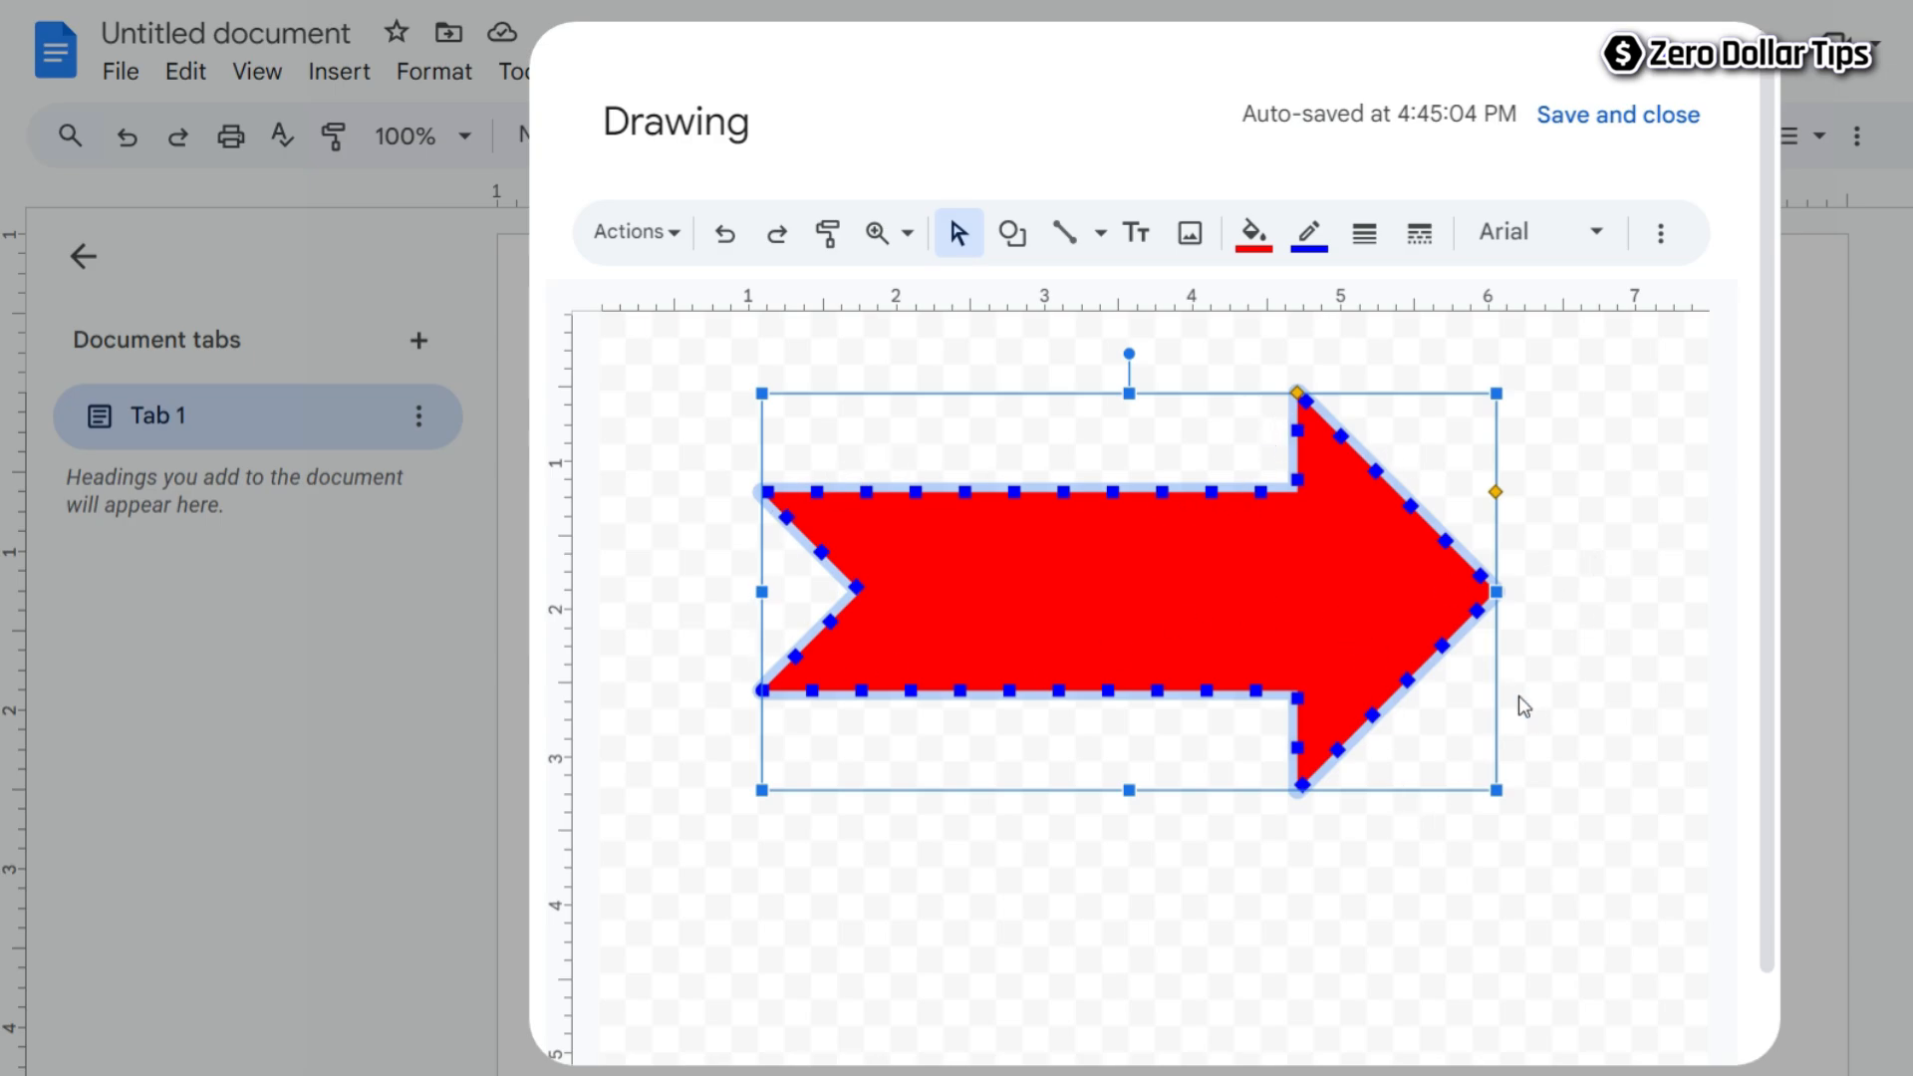
click(1427, 244)
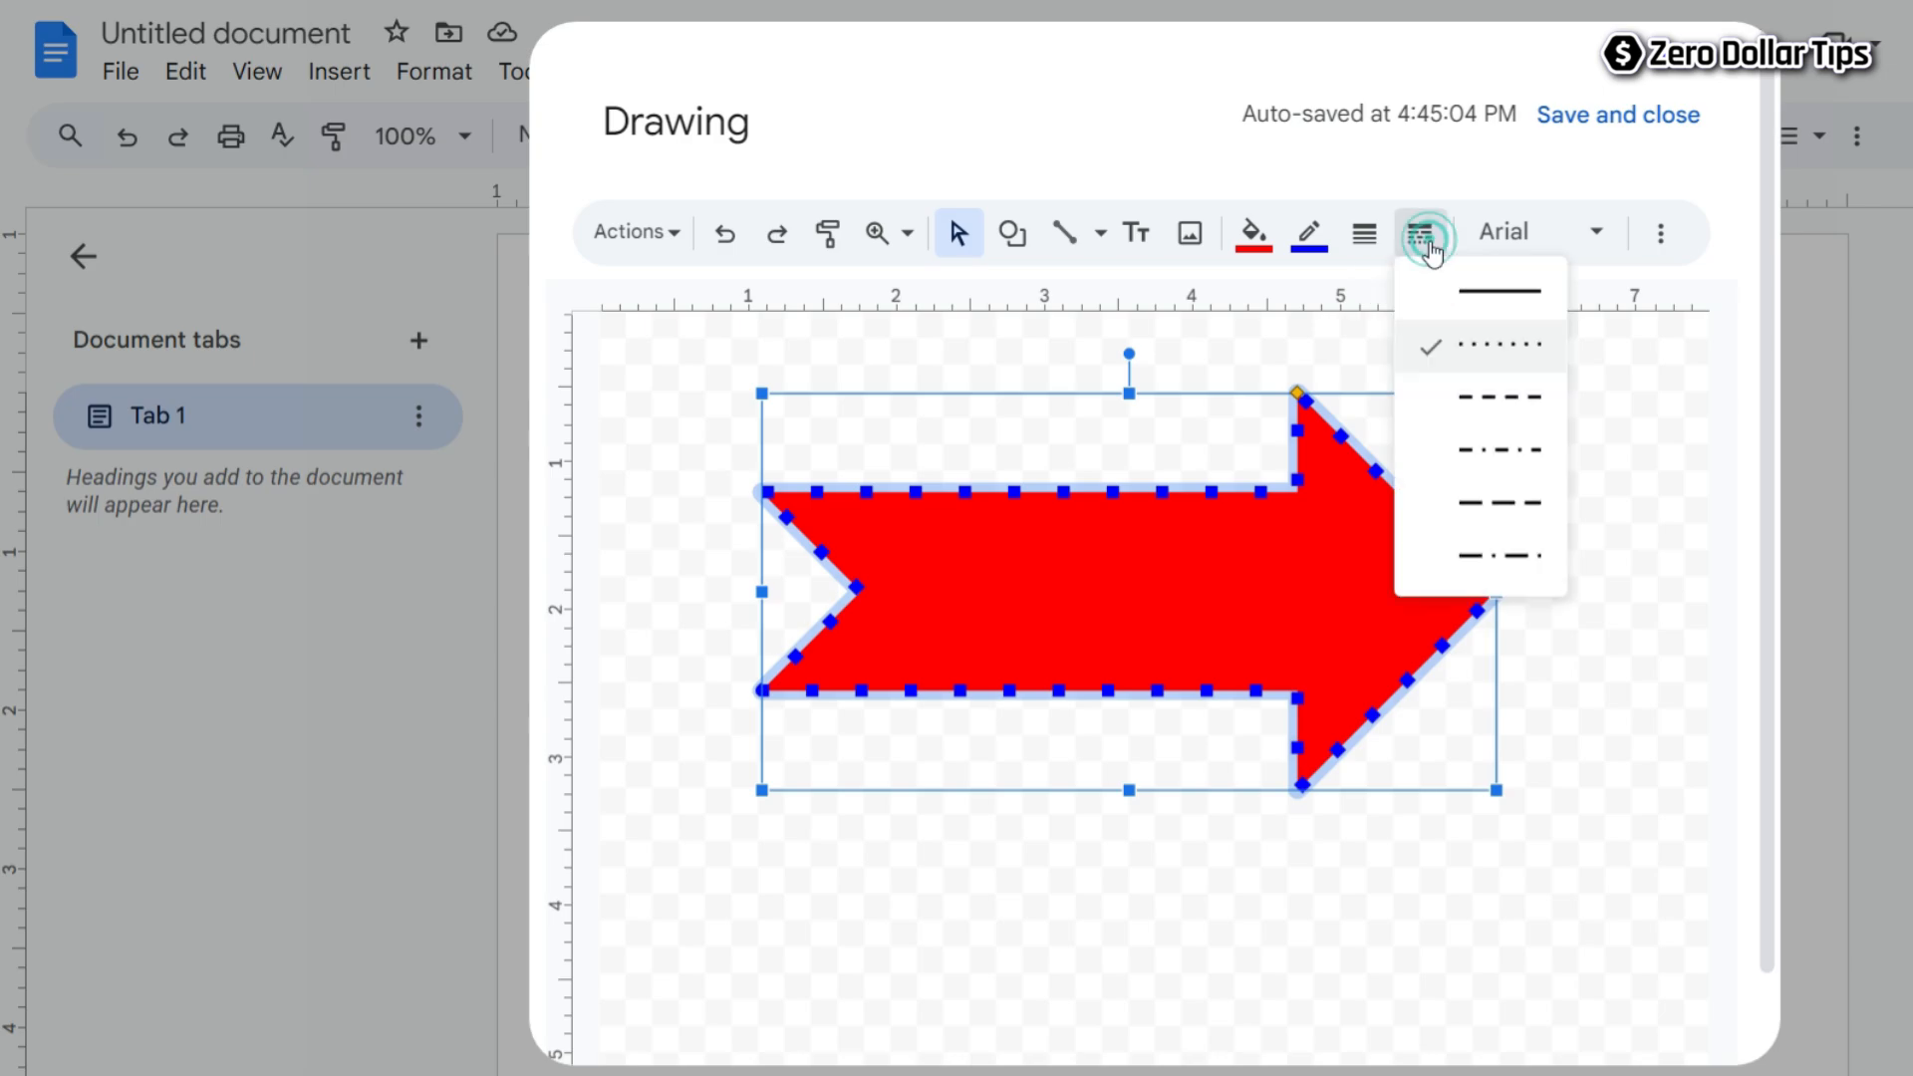
click(1482, 503)
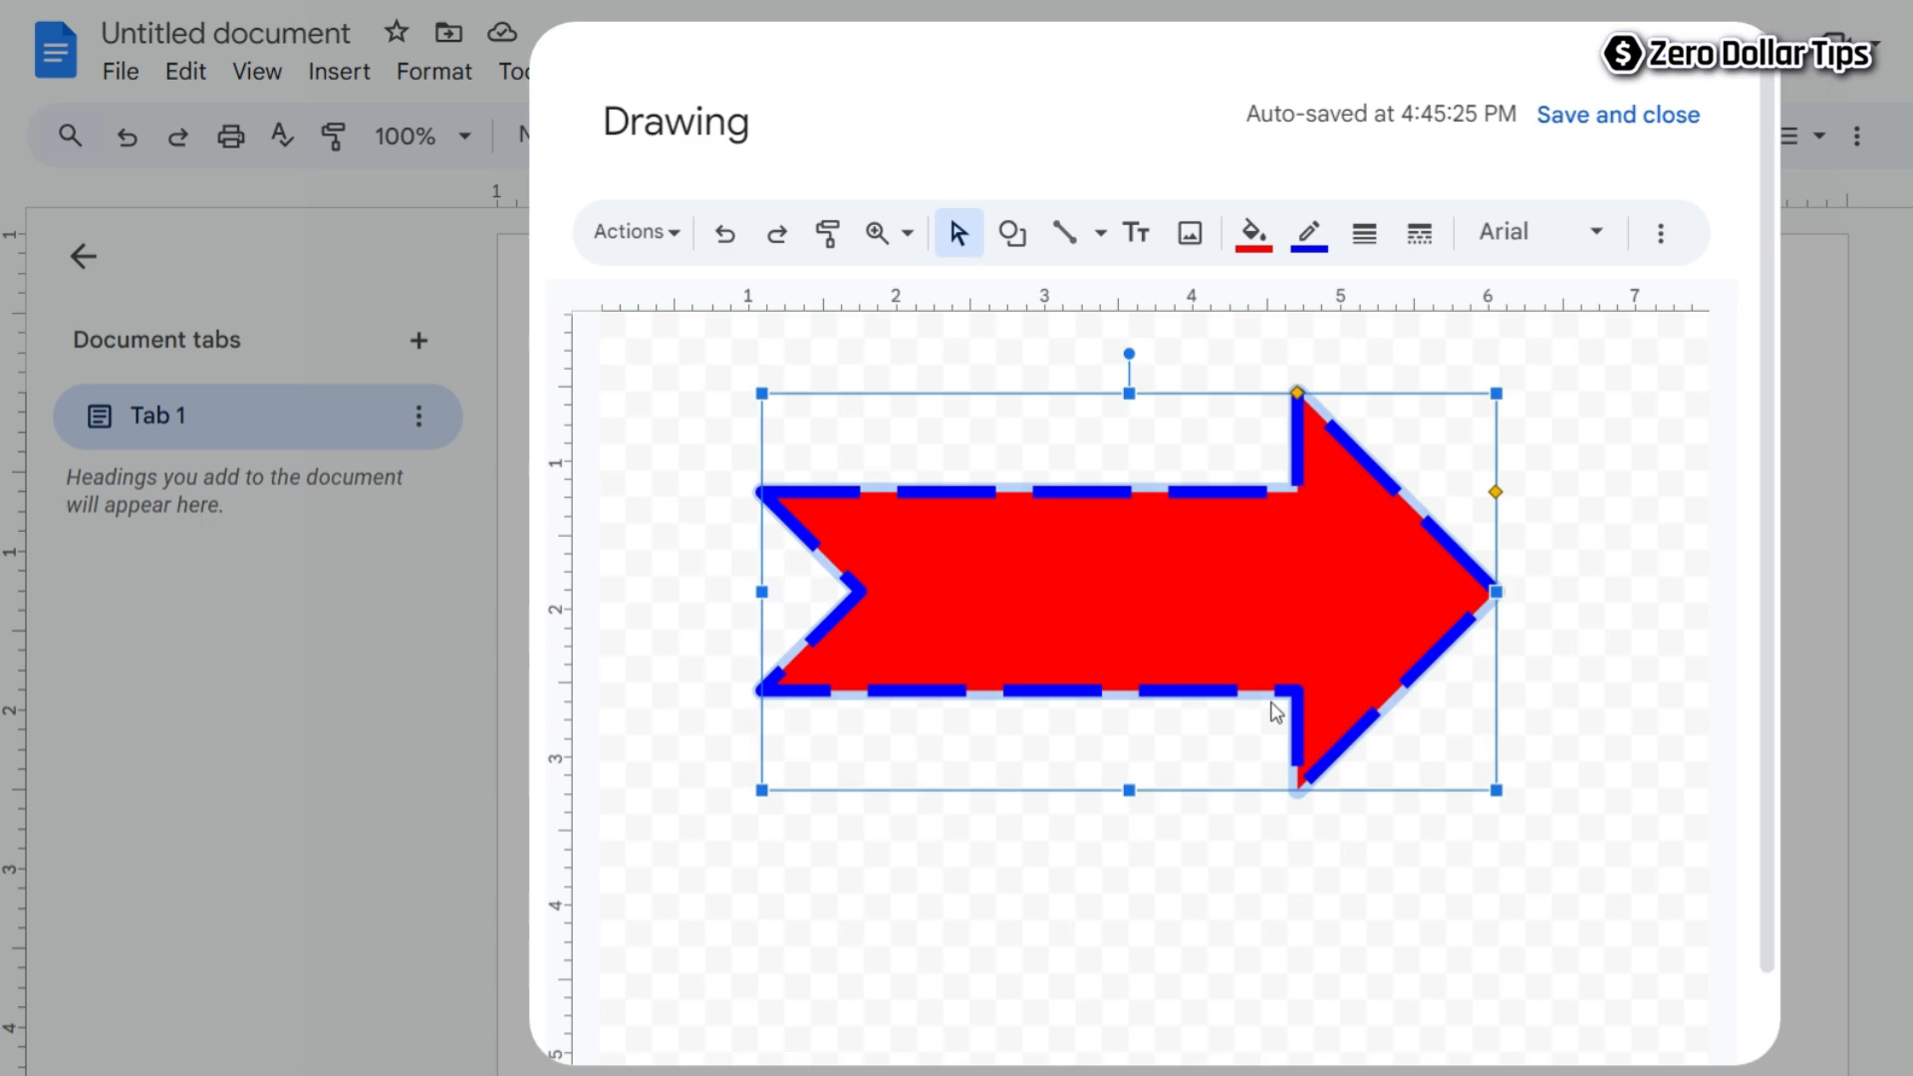
click(1428, 242)
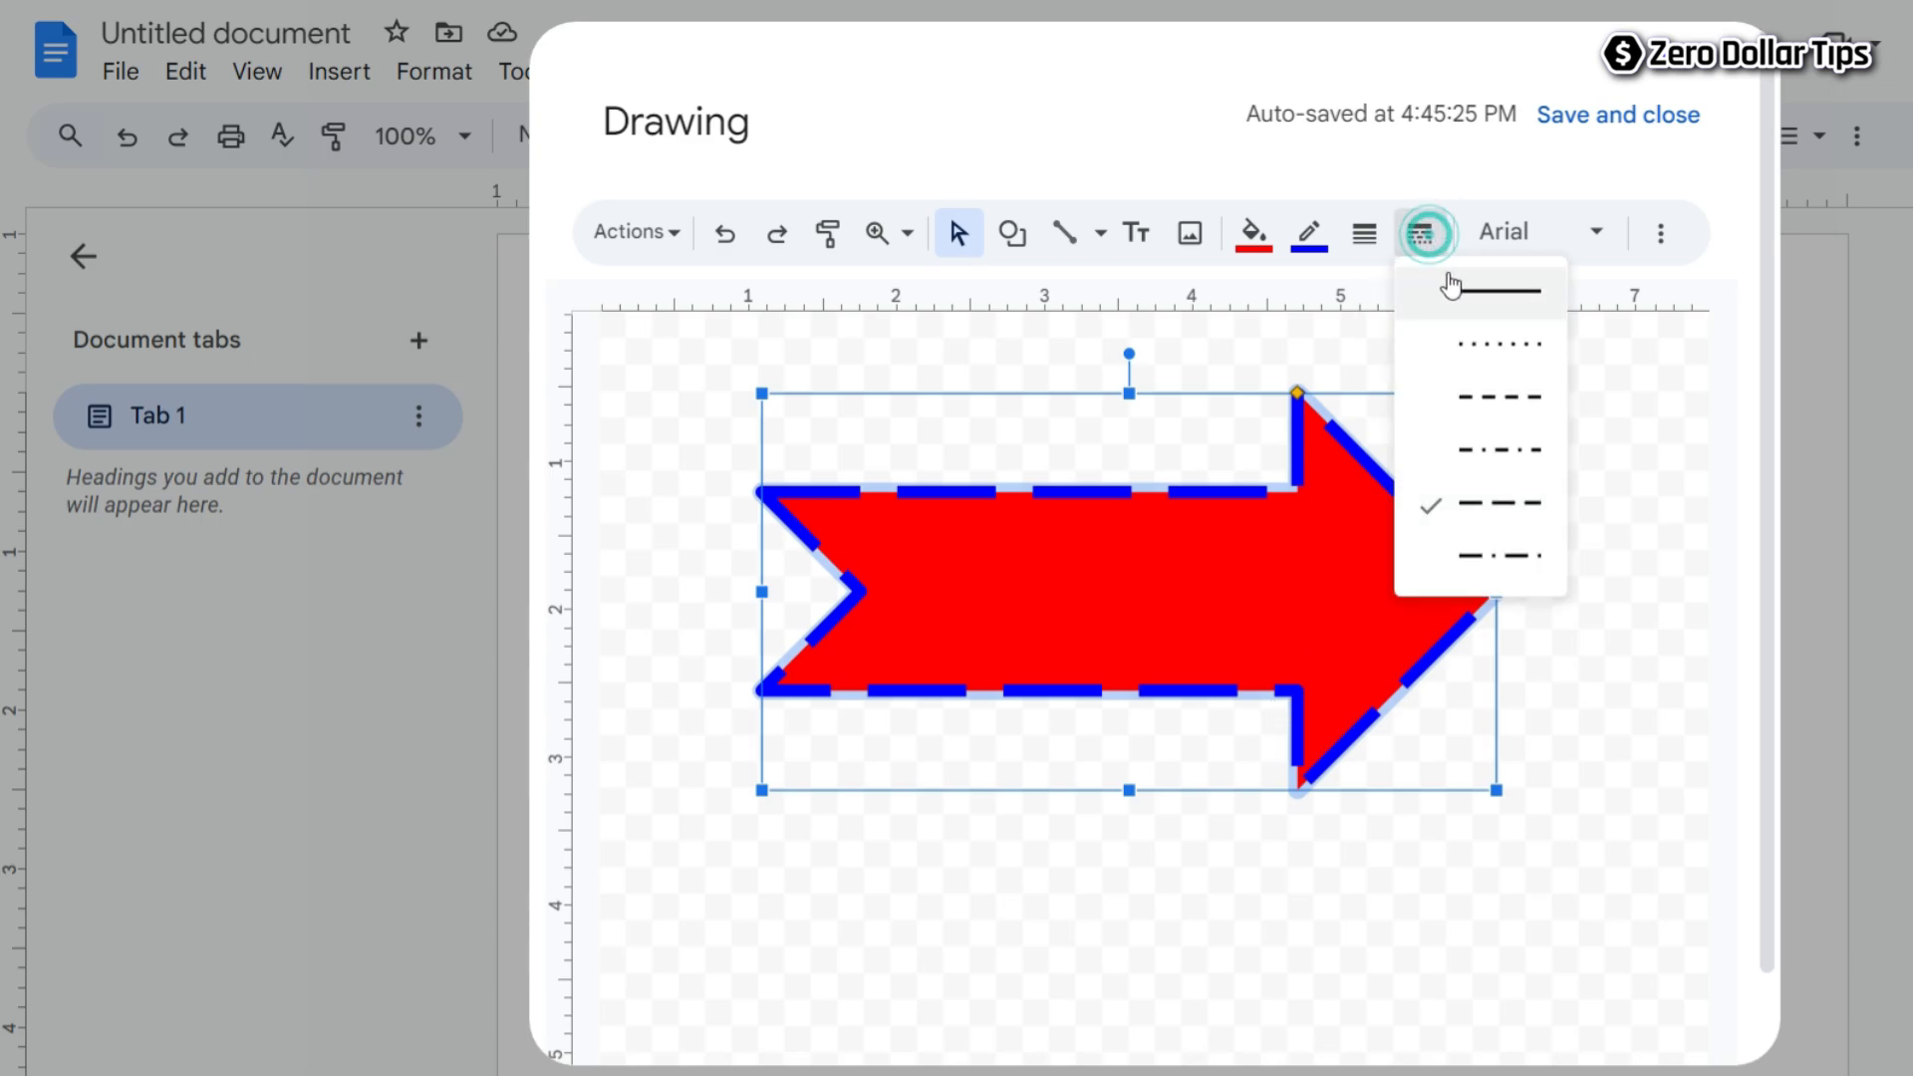
click(1484, 294)
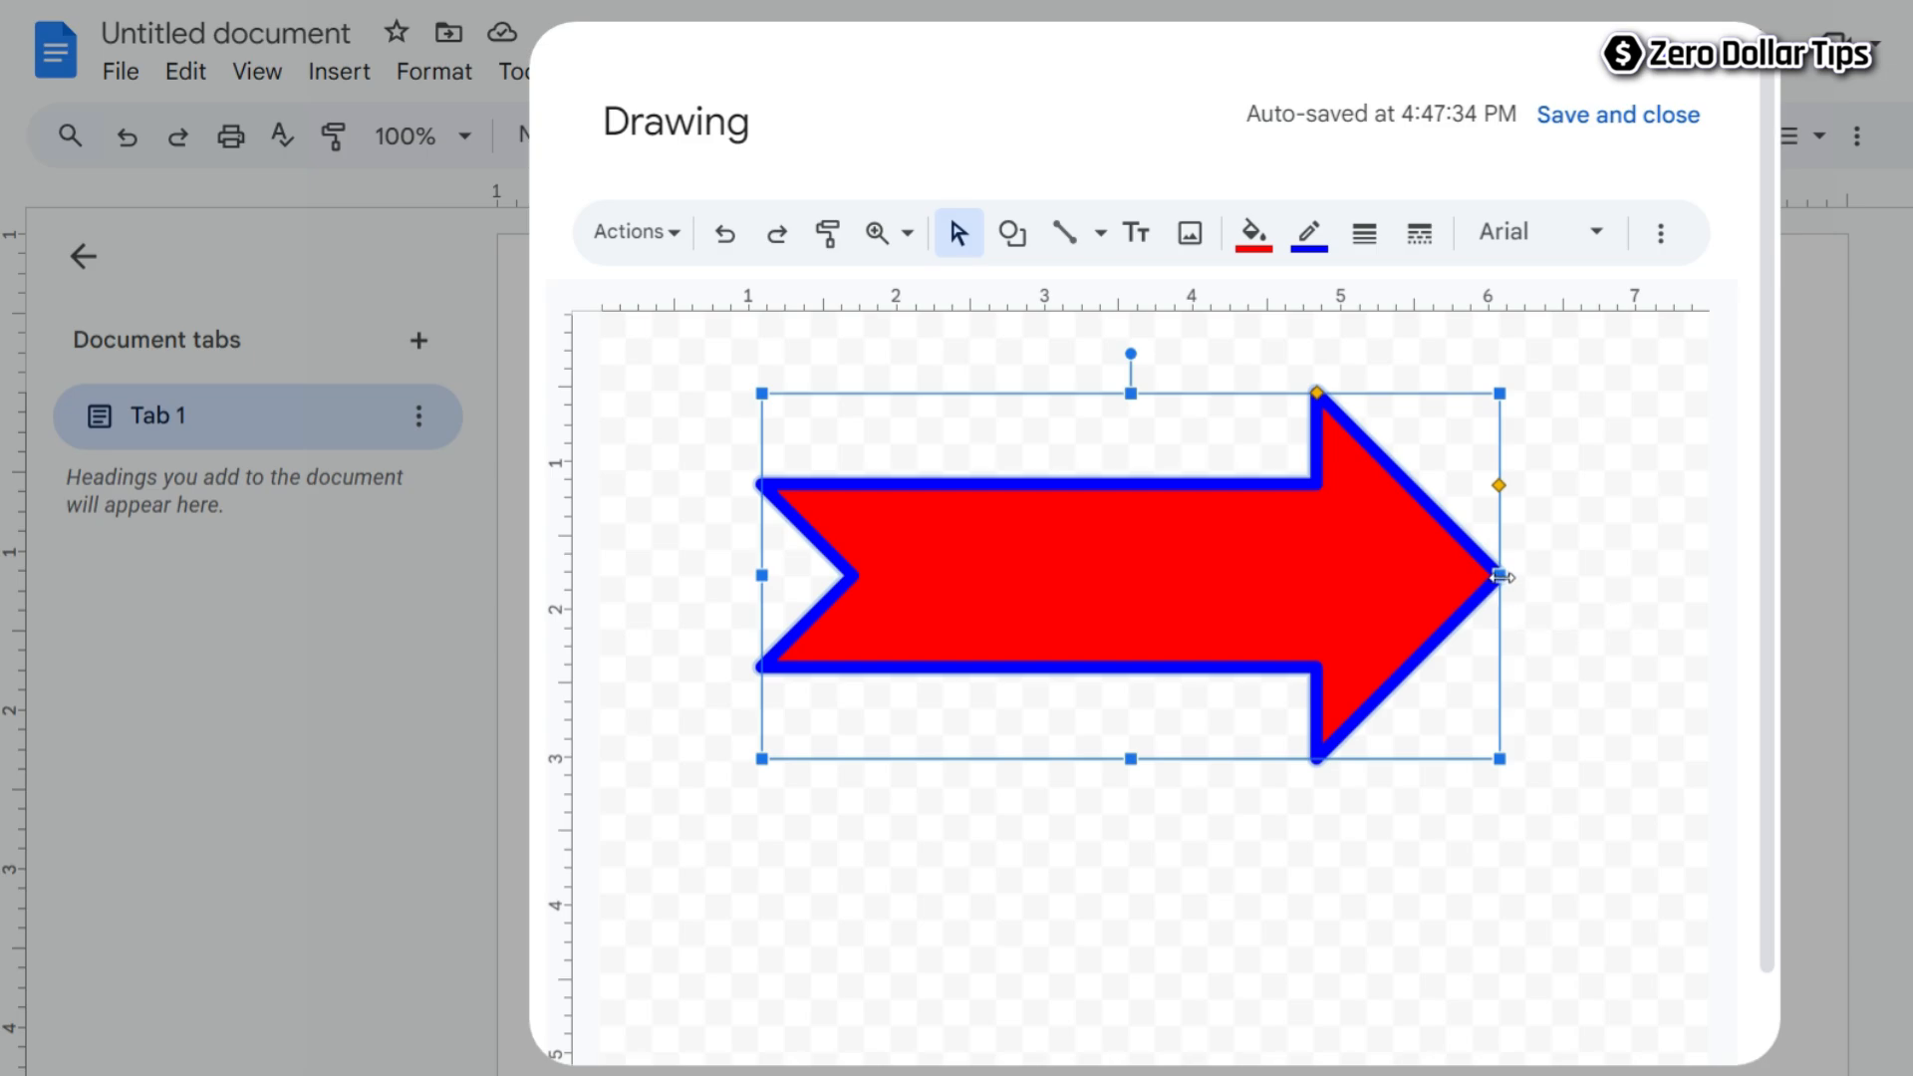
Resize the arrow to about 3.8 by 1.75 inches on the canvas and save the drawing into the document.
drag(1502, 576, 1680, 561)
drag(1132, 529, 1075, 529)
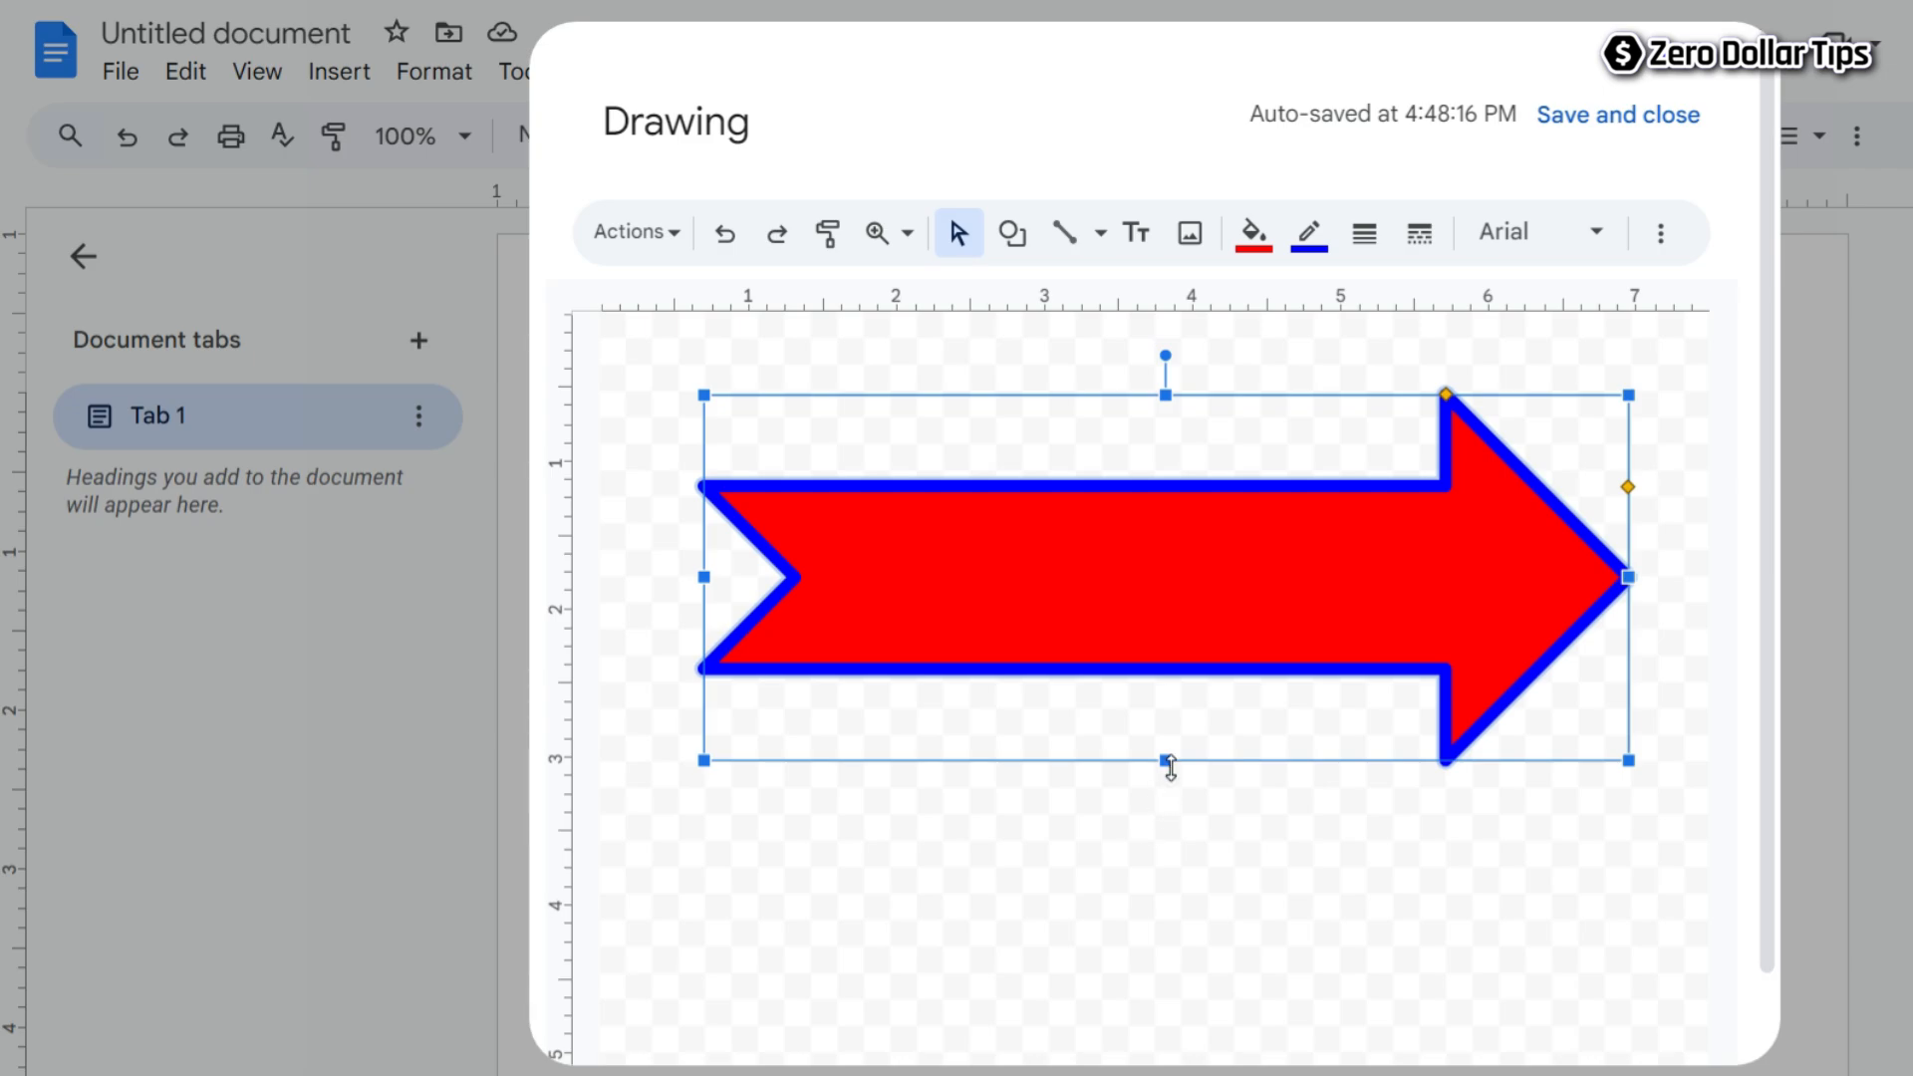
drag(1167, 764, 1163, 923)
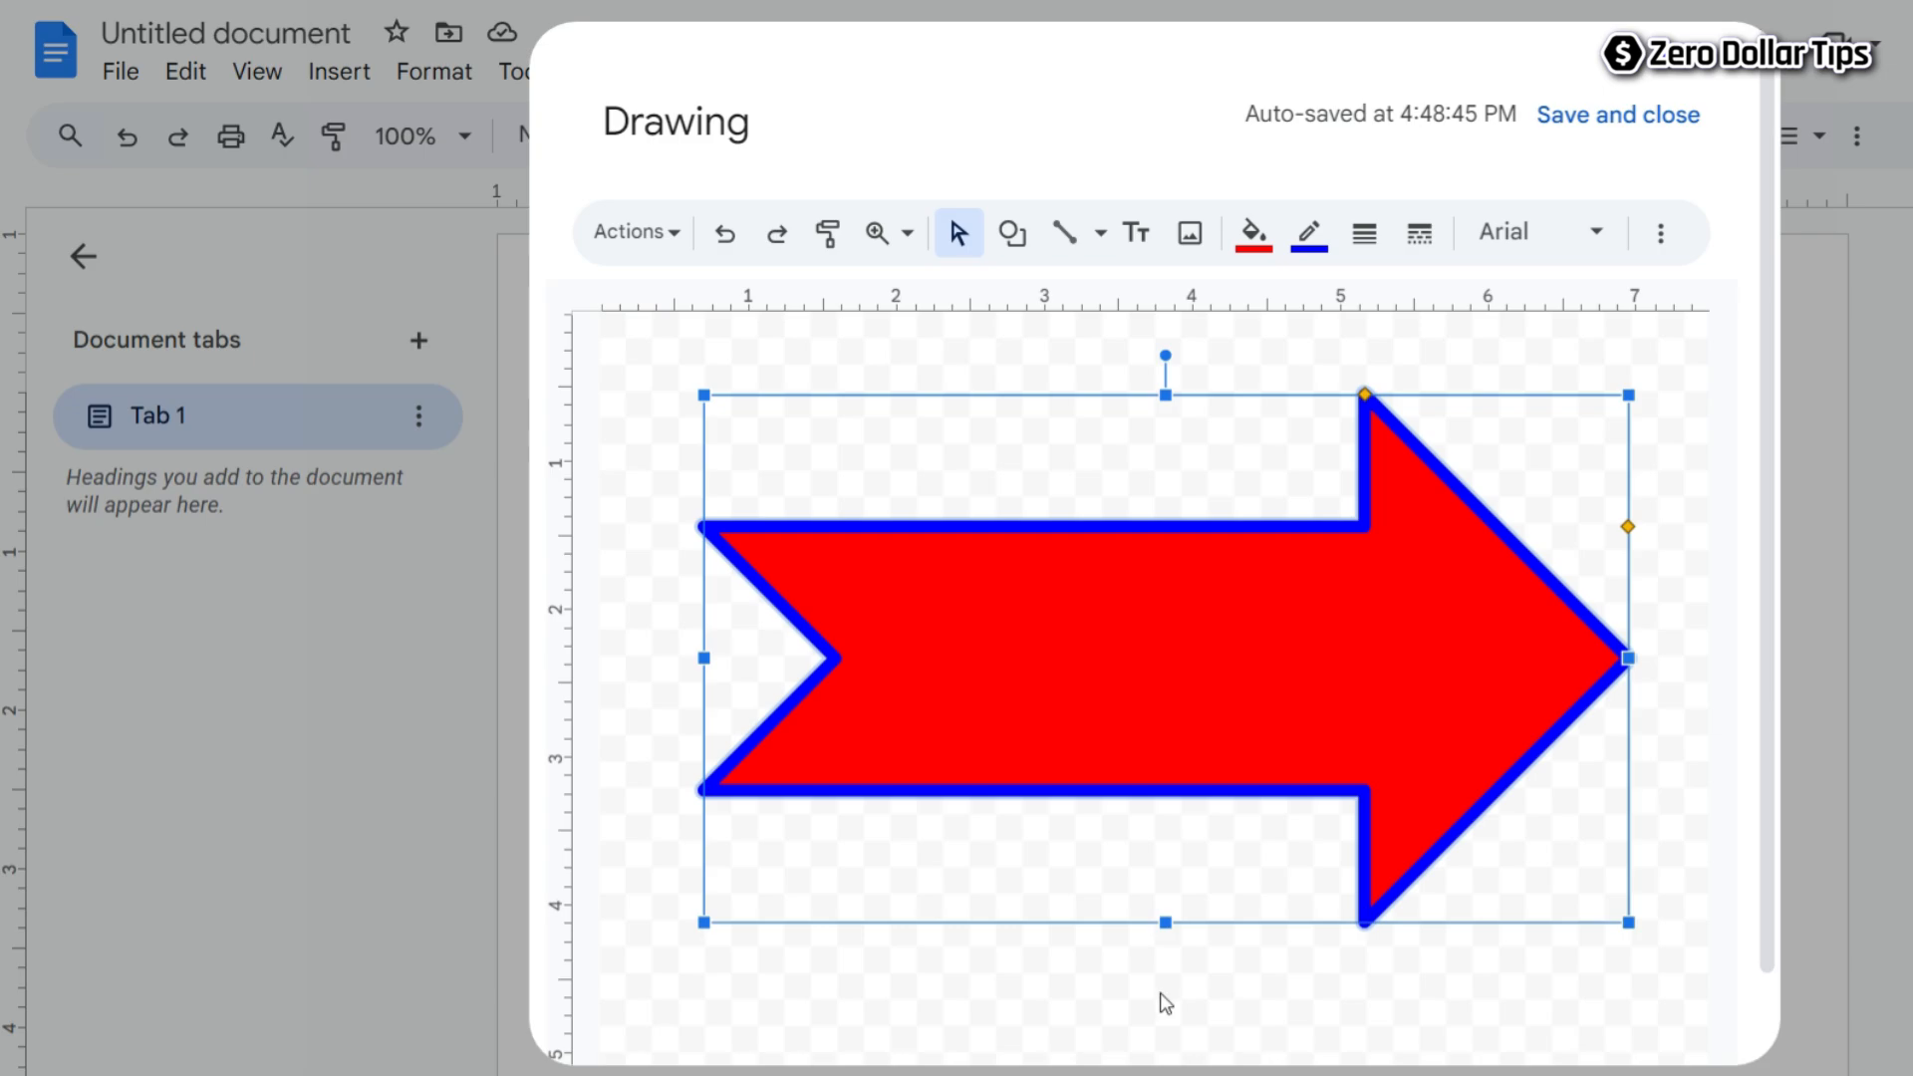
drag(1629, 923, 1281, 611)
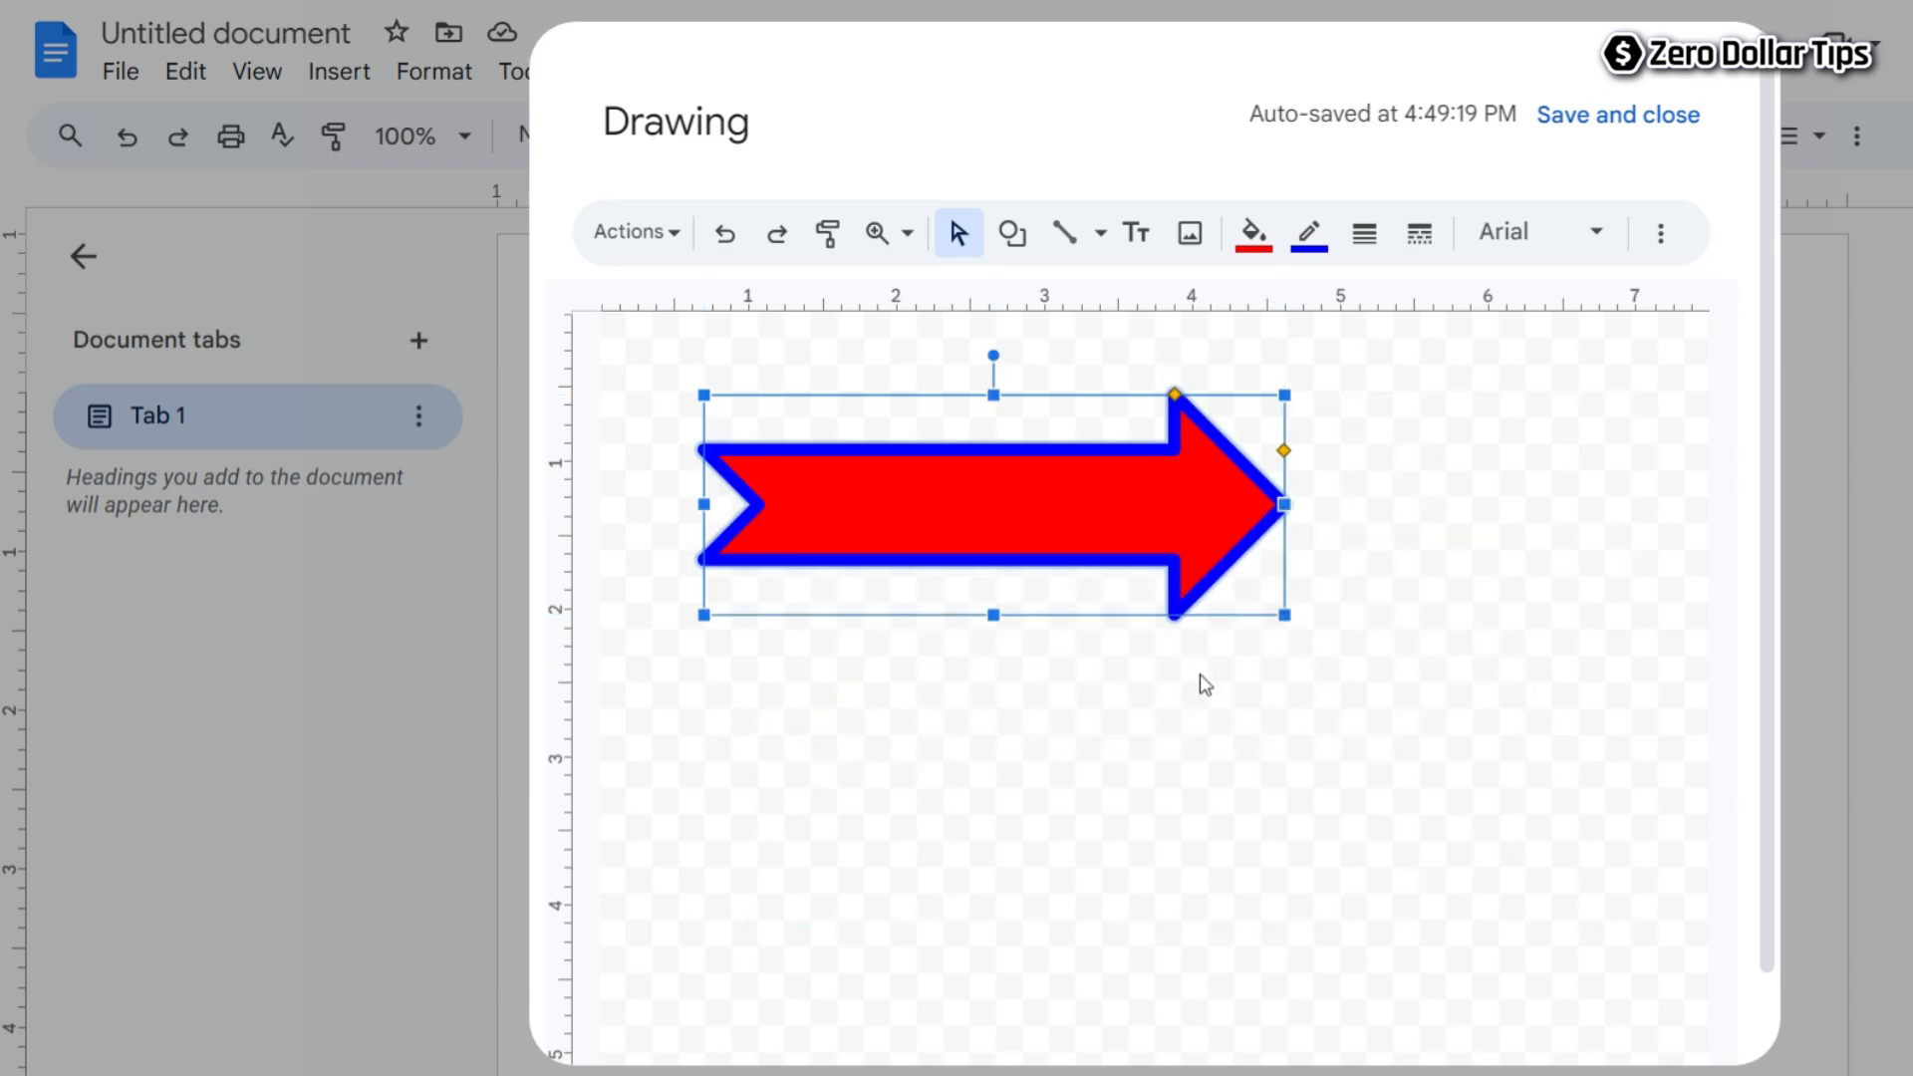
drag(1072, 512, 1227, 533)
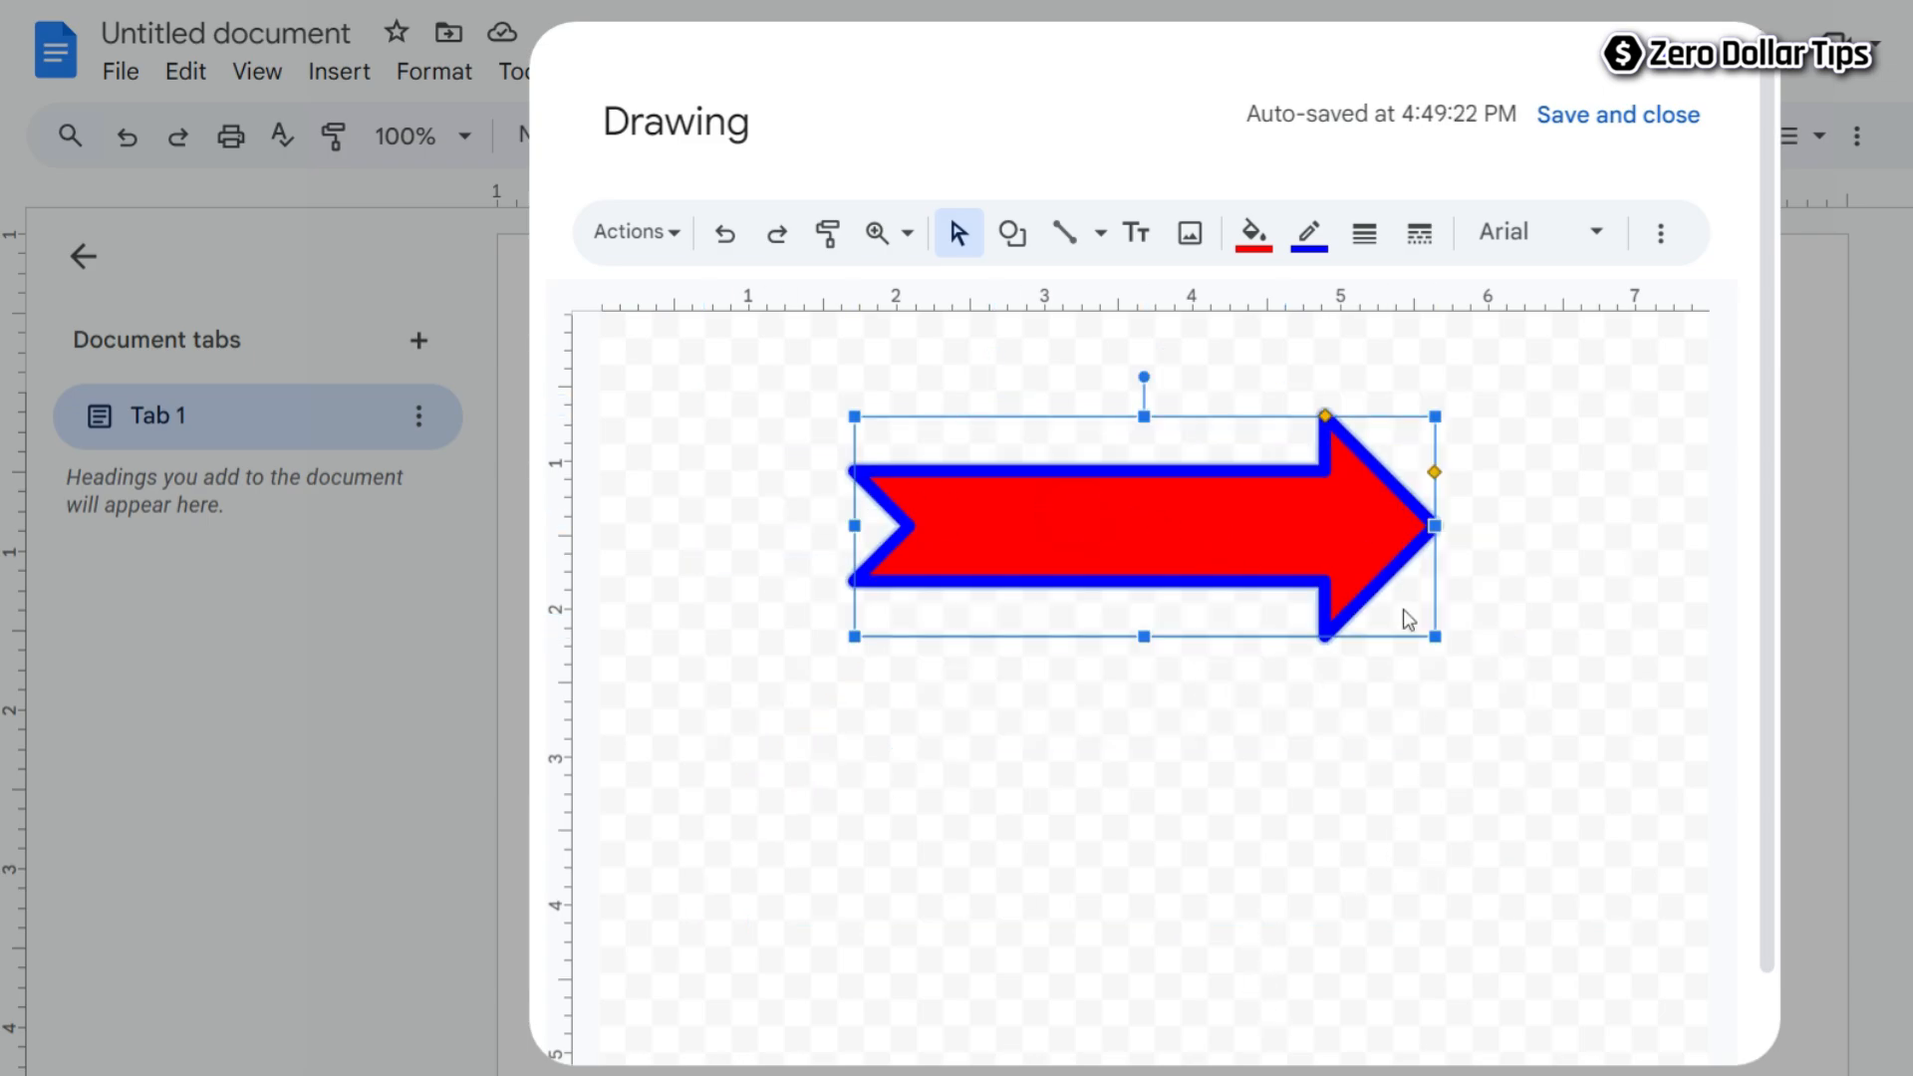
drag(1434, 635, 1240, 613)
drag(1243, 615, 1417, 674)
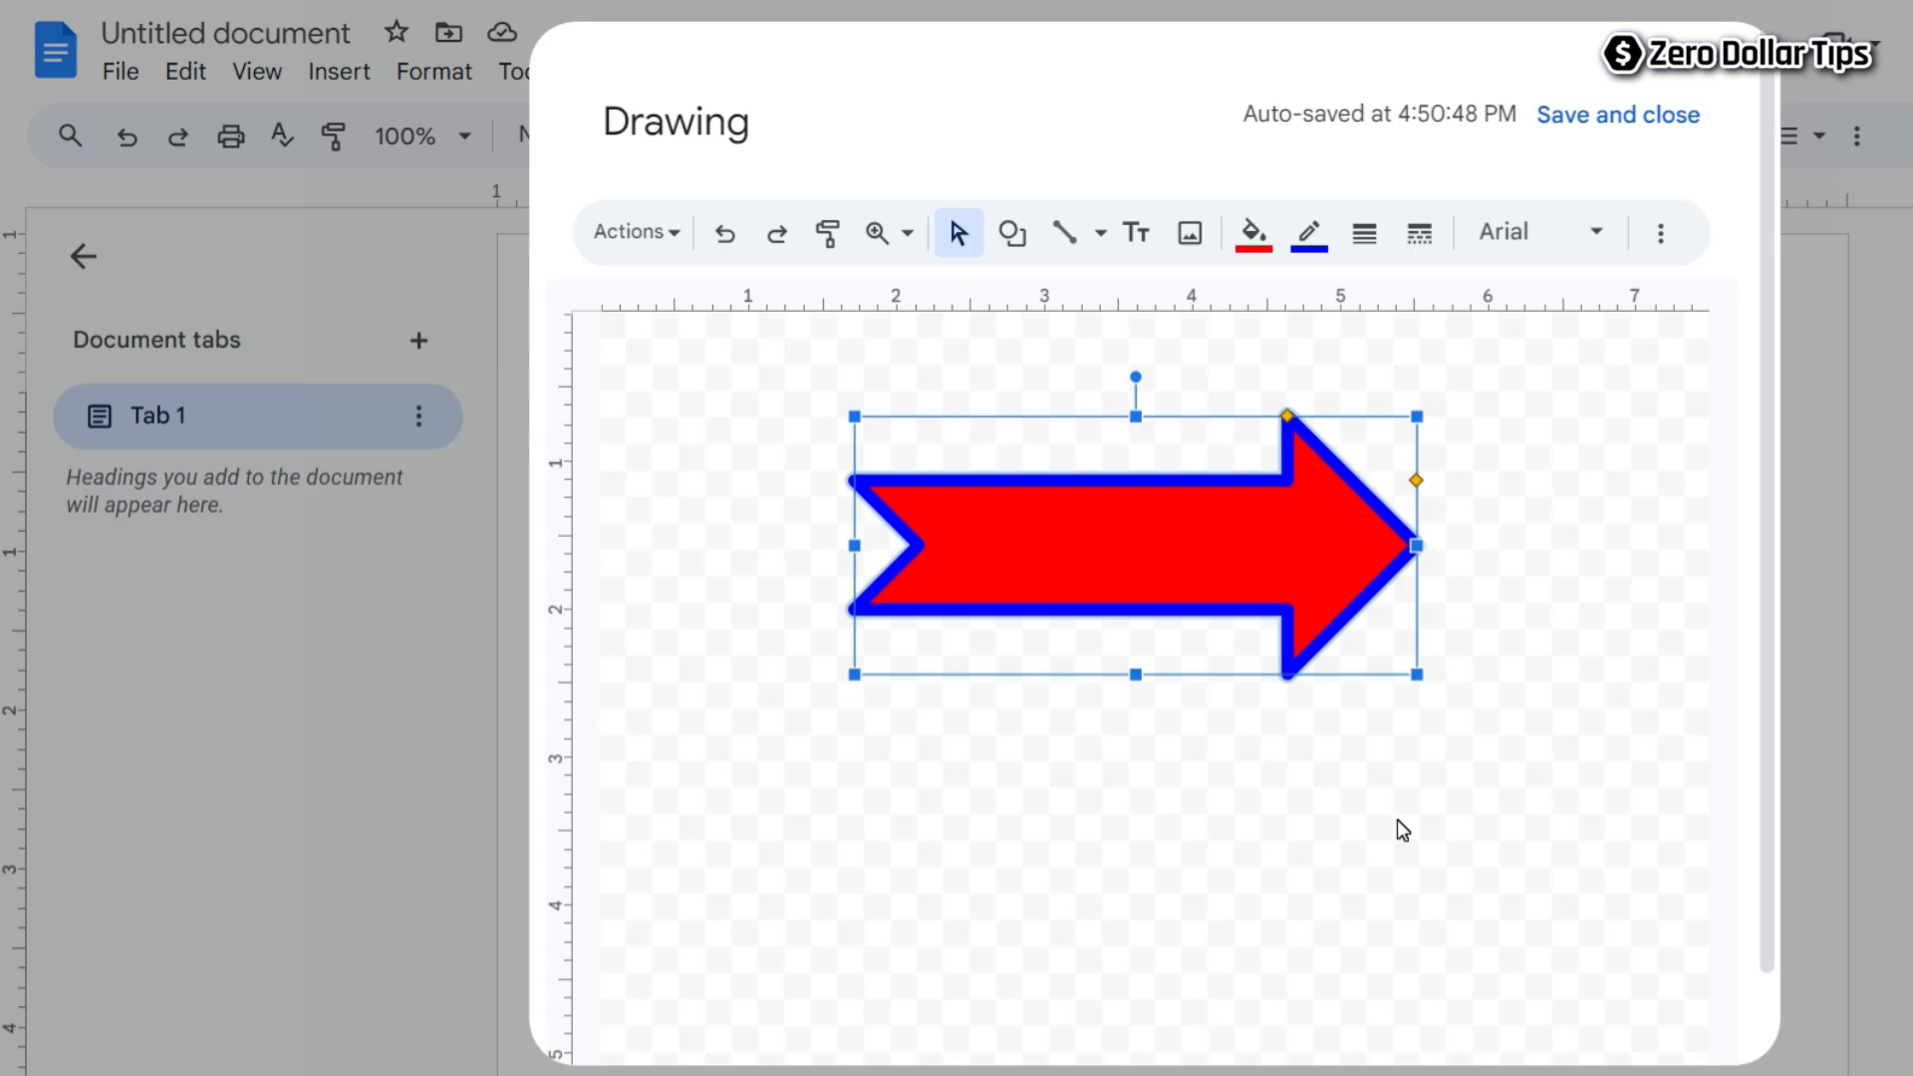
click(1617, 116)
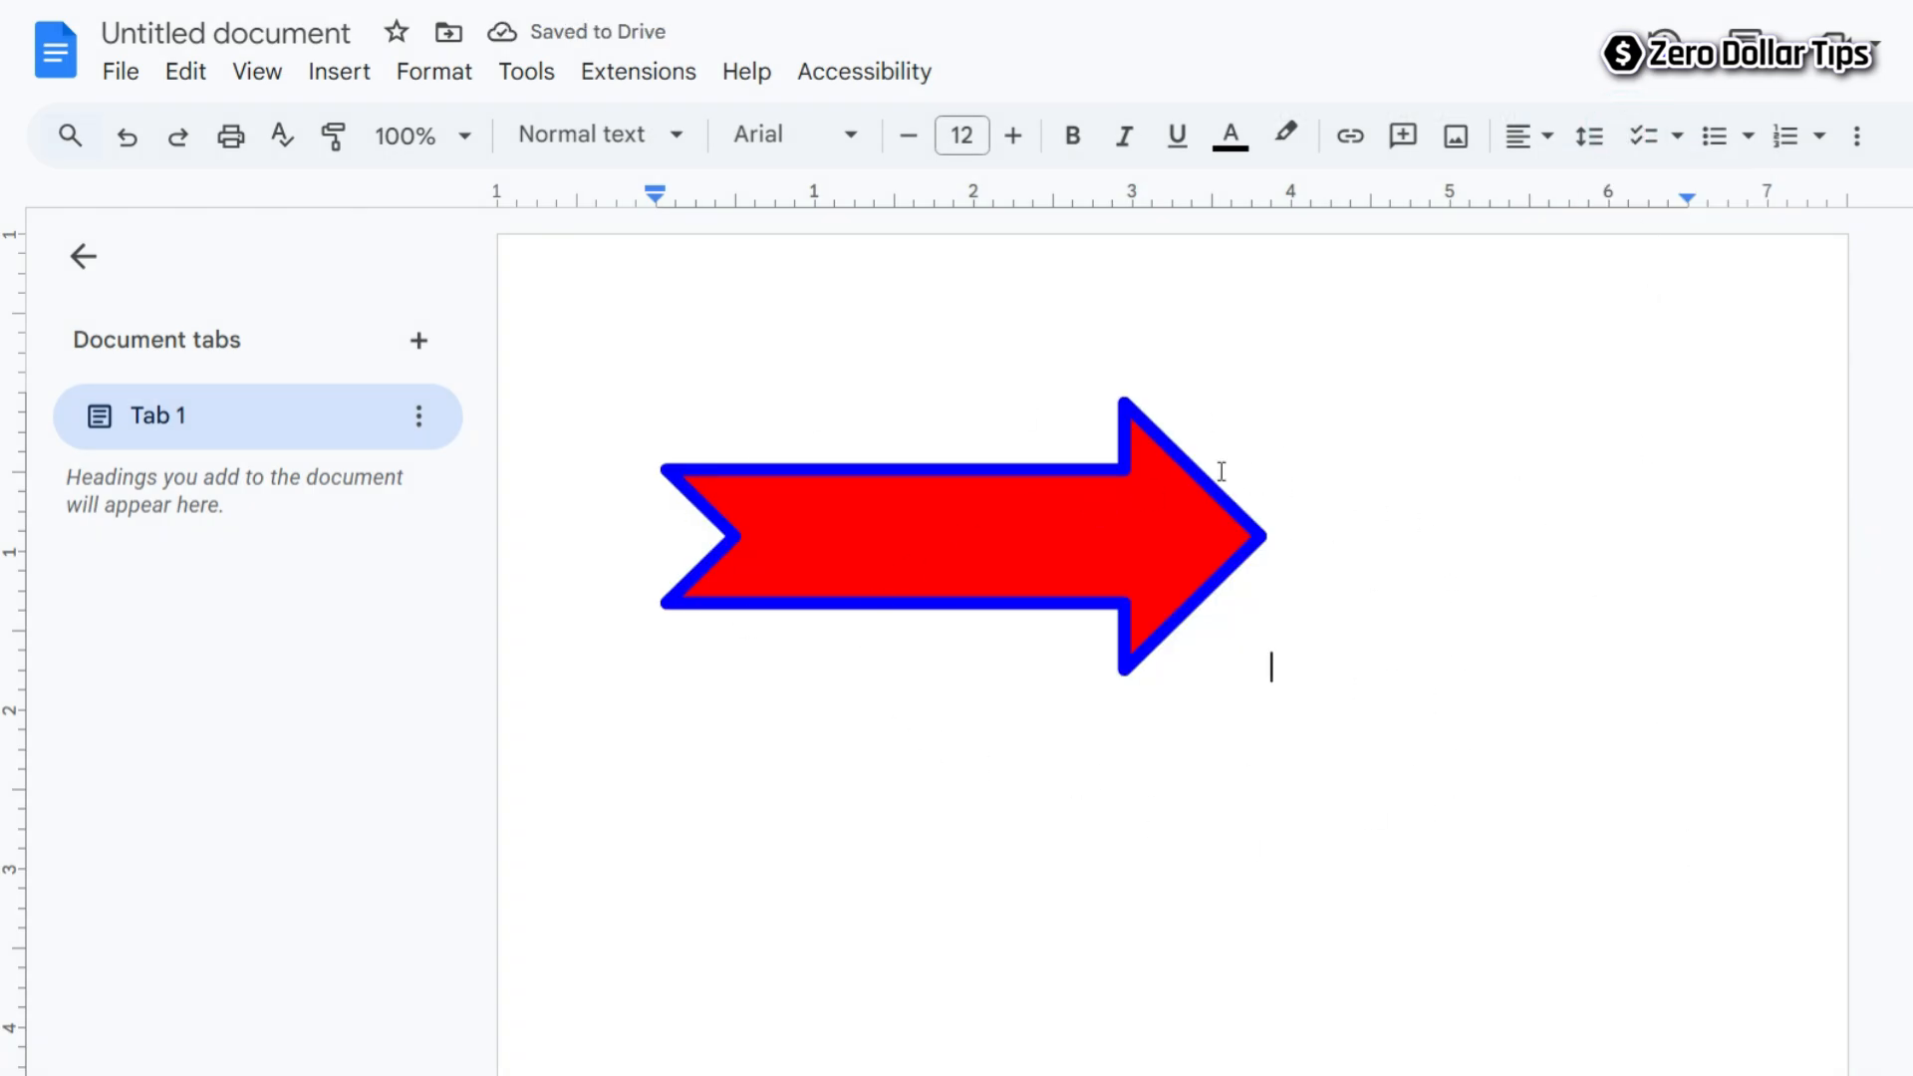
Shrink the arrow in the document to about 3.7 by 1.7 inches and set its text wrapping to Break text.
click(1175, 530)
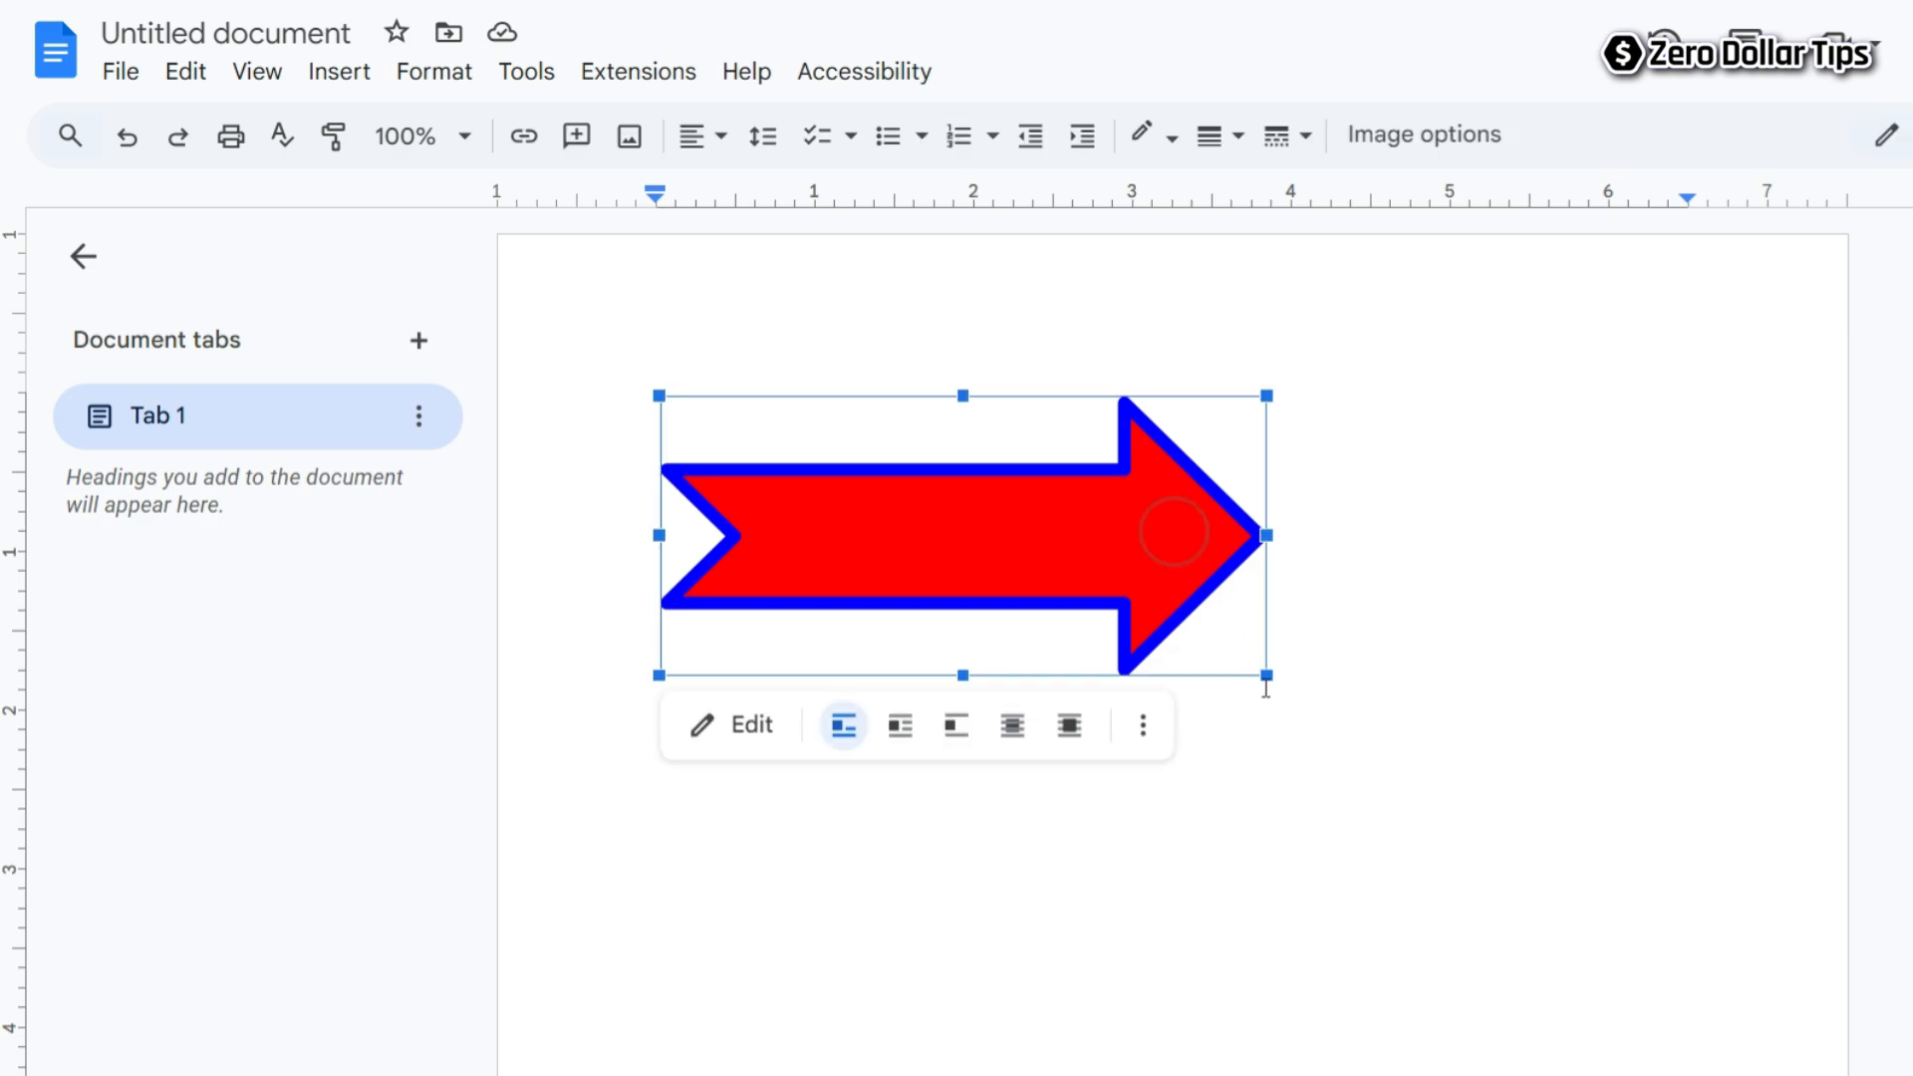
mouse_move(1267, 678)
mouse_down()
mouse_move(1281, 696)
mouse_move(1123, 611)
mouse_move(1237, 668)
mouse_up()
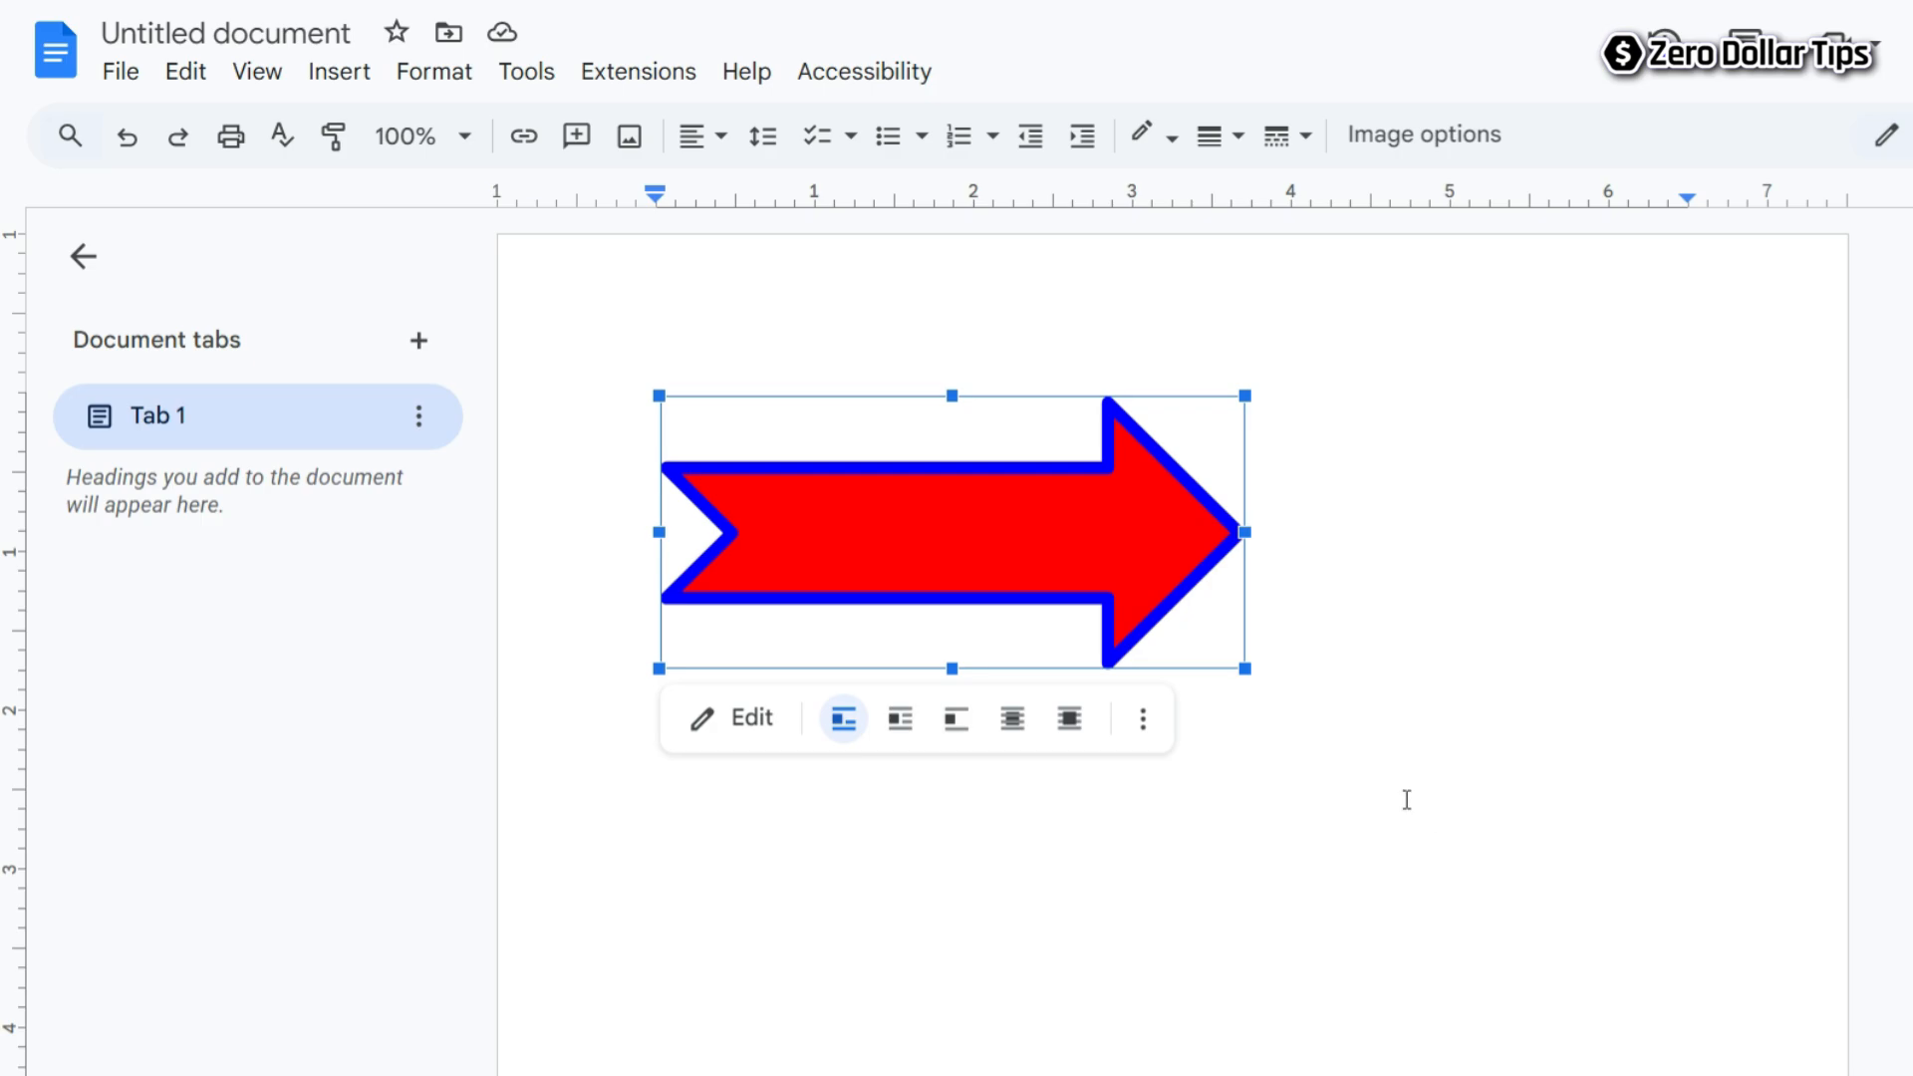
click(956, 735)
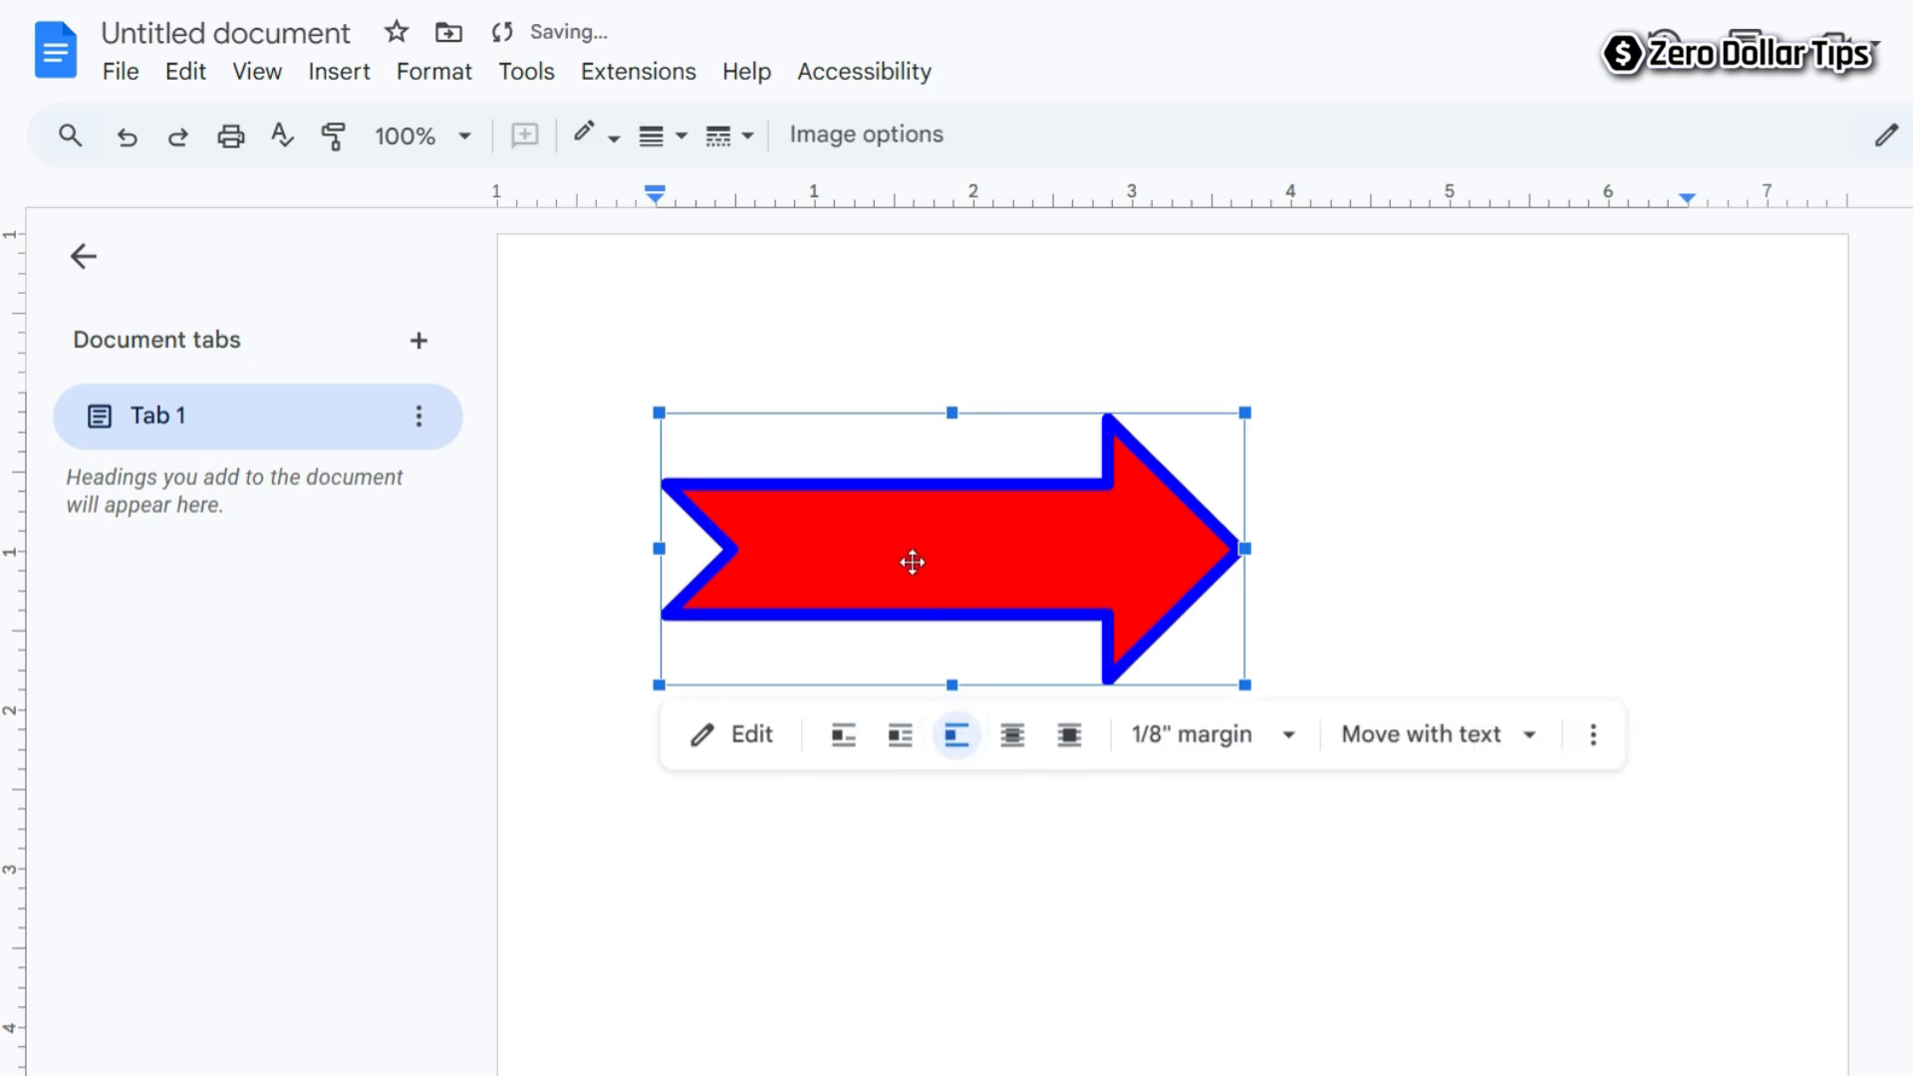
Move the arrow around the page and resize it to about 2.8 by 1.3 inches.
drag(908, 544, 798, 445)
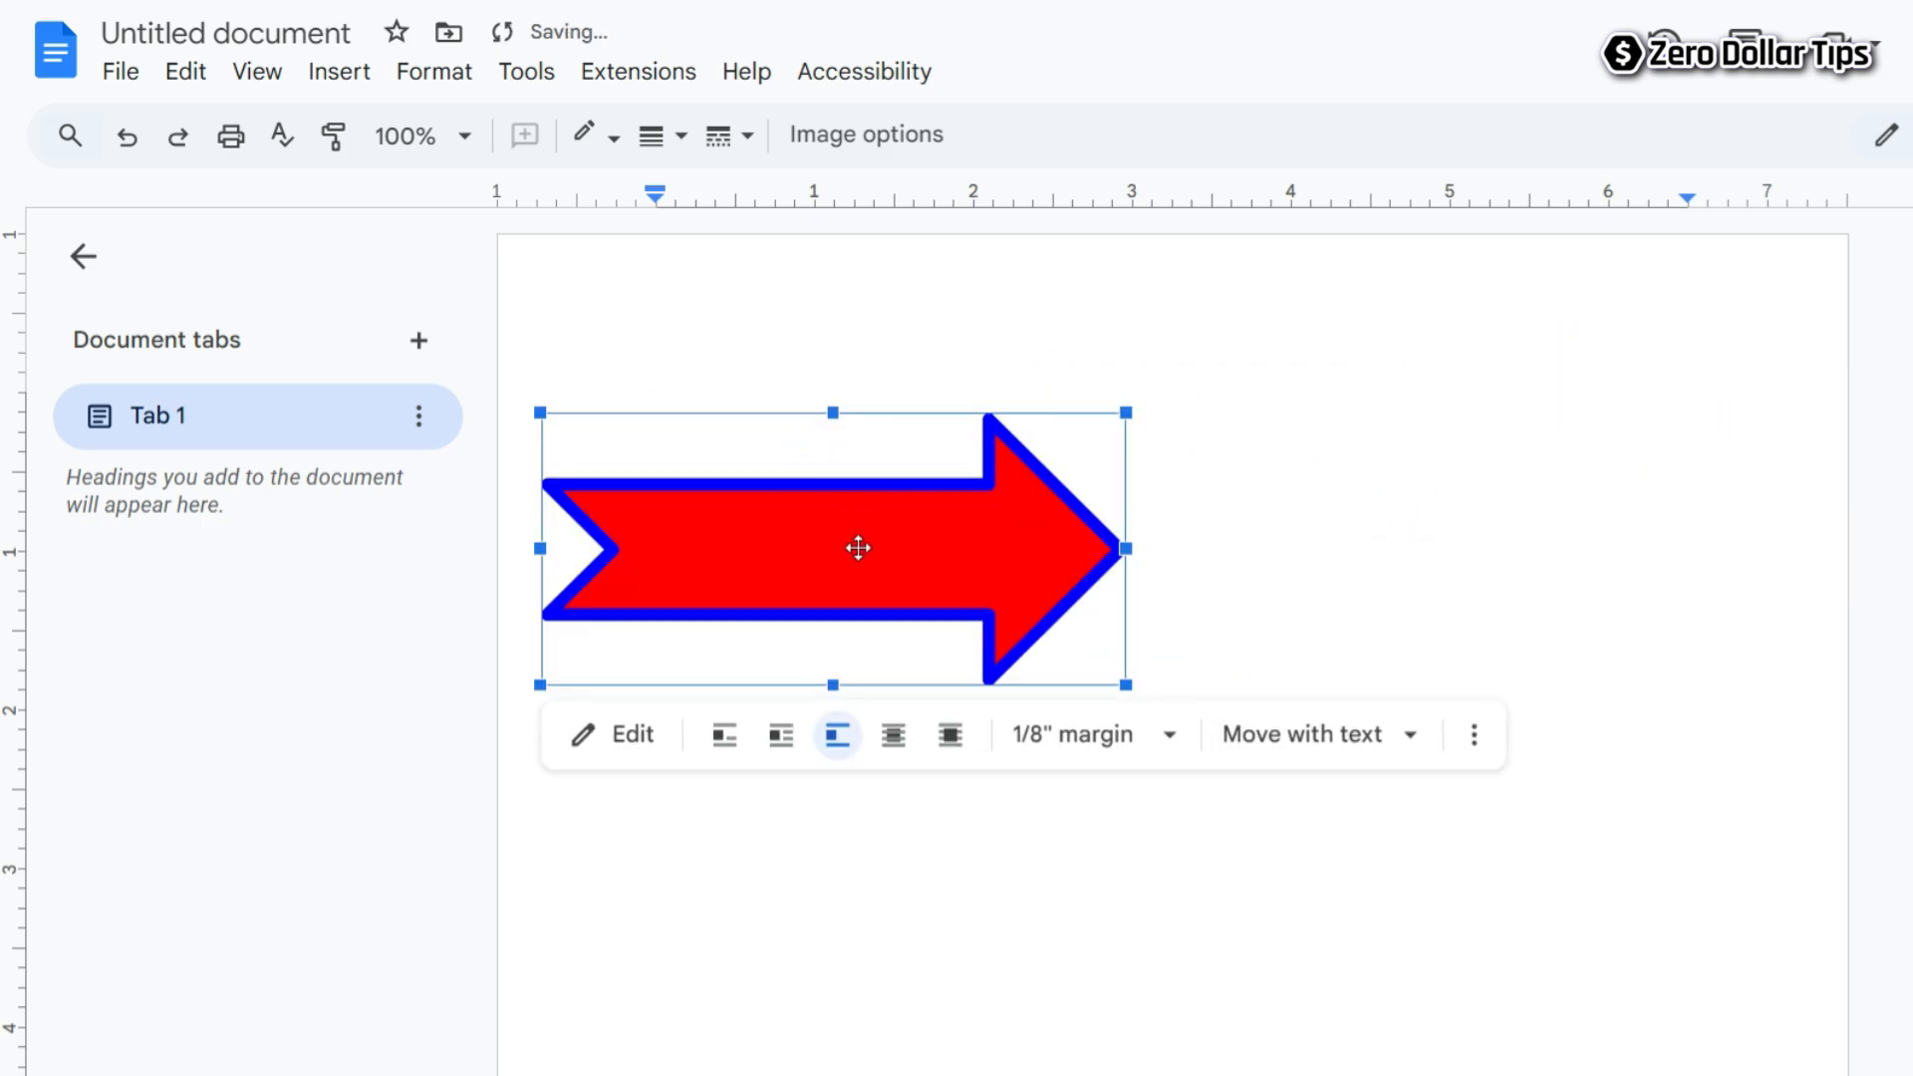
drag(858, 547, 1139, 428)
drag(1114, 512, 1325, 628)
drag(1323, 636, 1108, 446)
drag(1411, 684, 1577, 763)
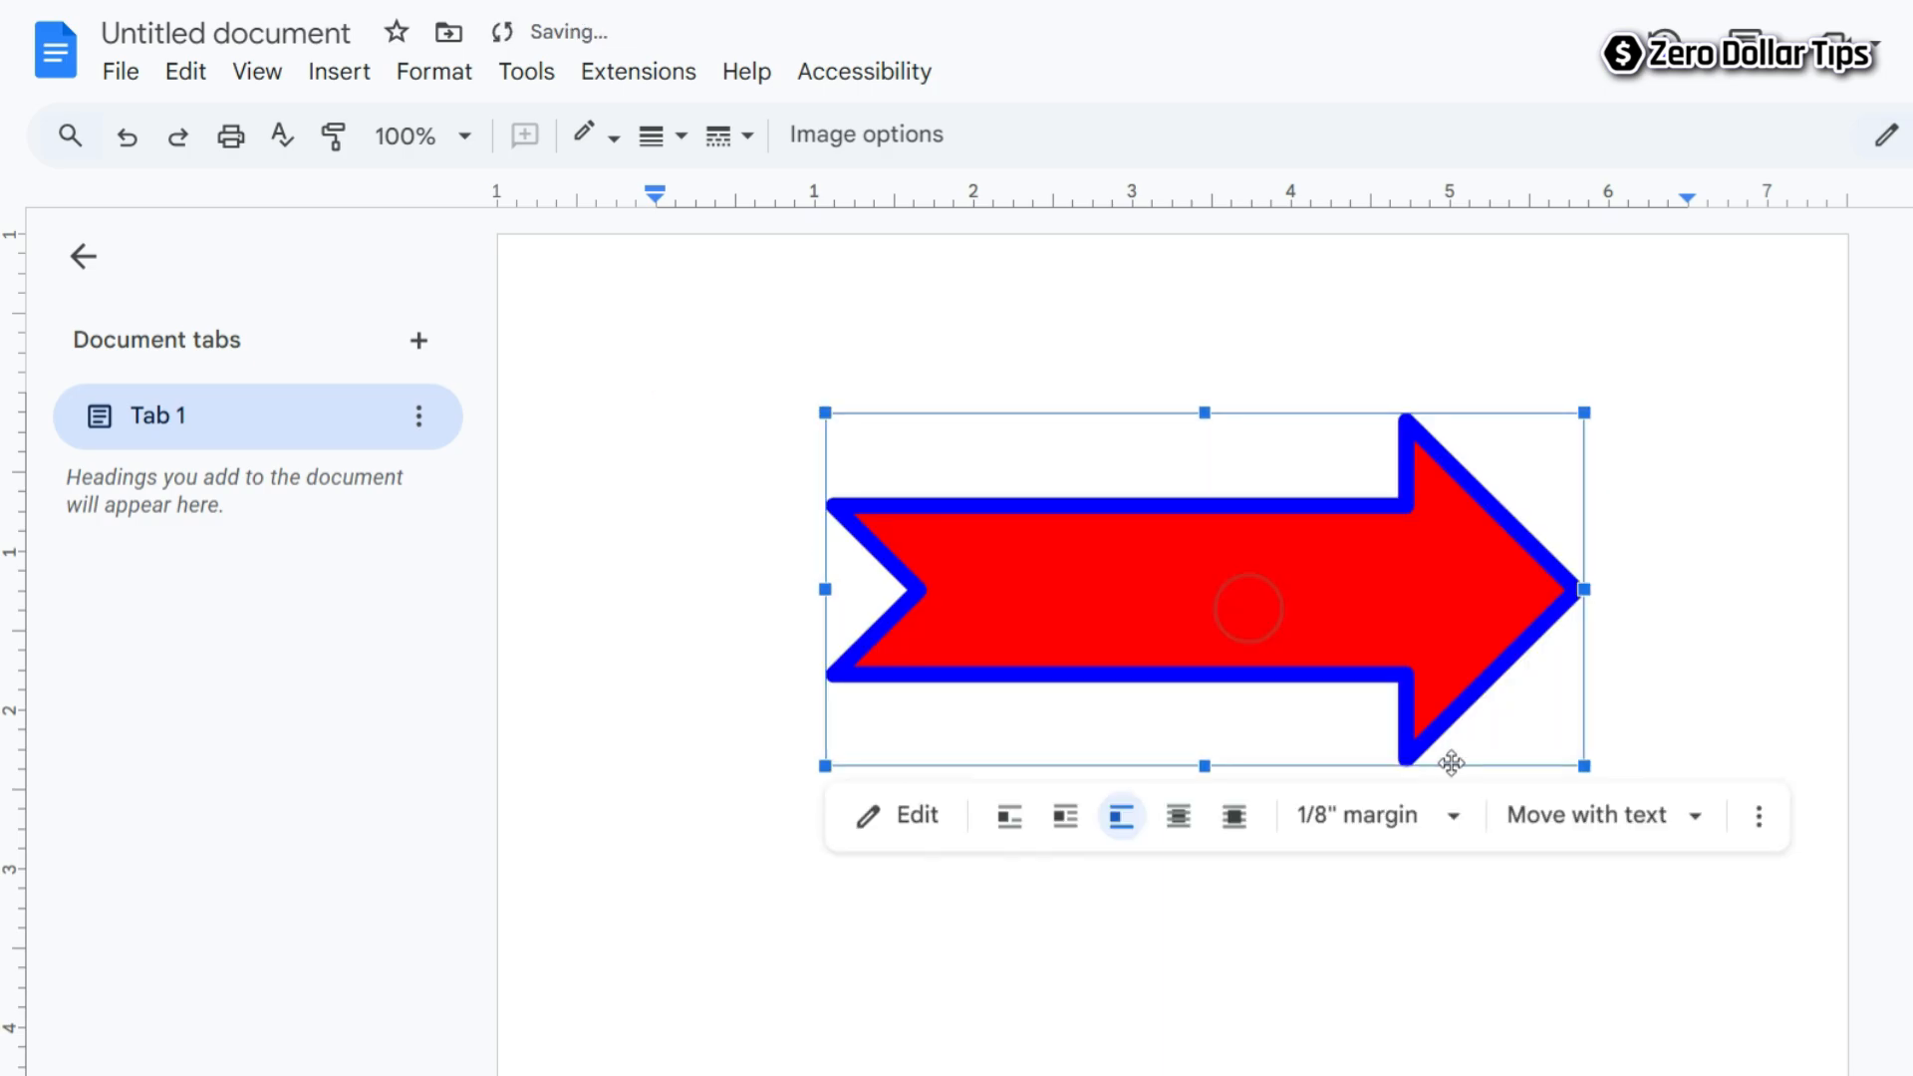
key(ctrl+z)
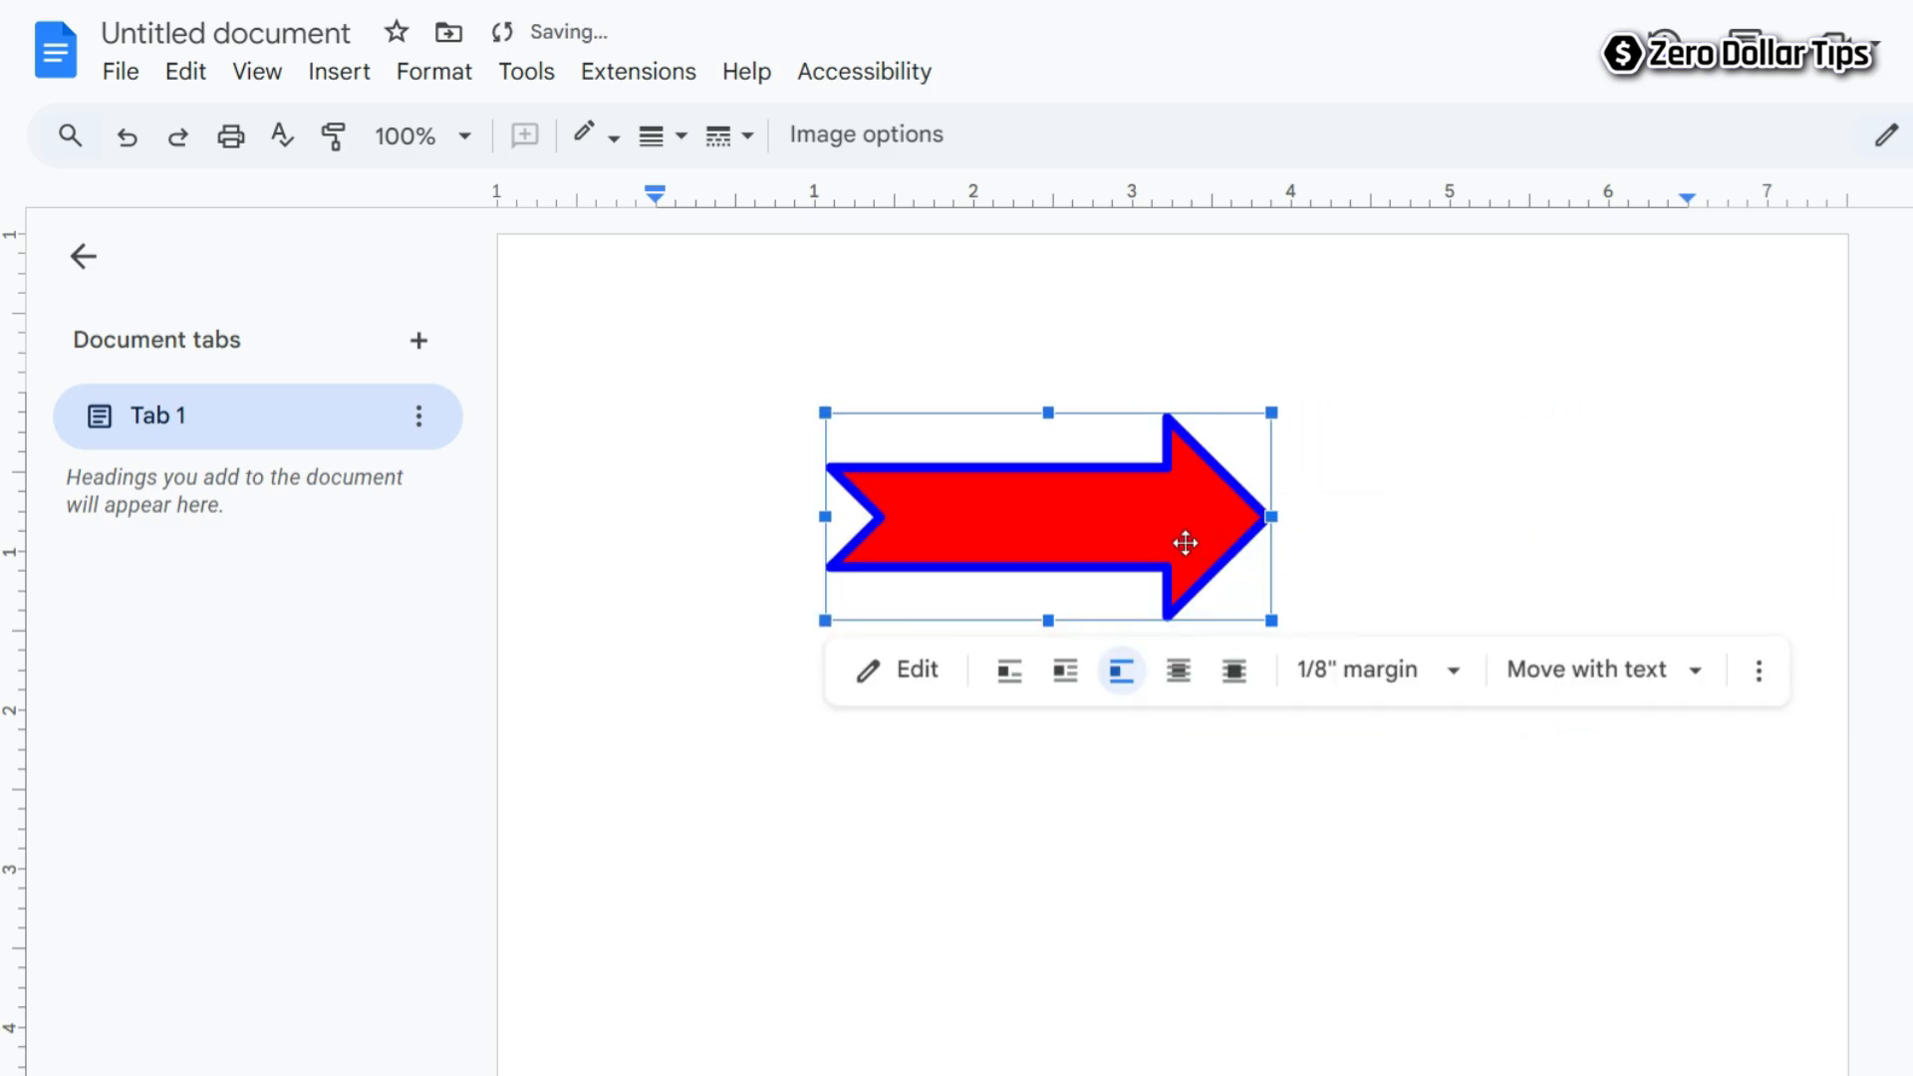
Reposition the arrow on the first line, about 1.7 inches in from the left margin, and deselect it.
drag(1027, 511, 1525, 373)
drag(1541, 469, 1007, 389)
drag(1064, 565, 1174, 517)
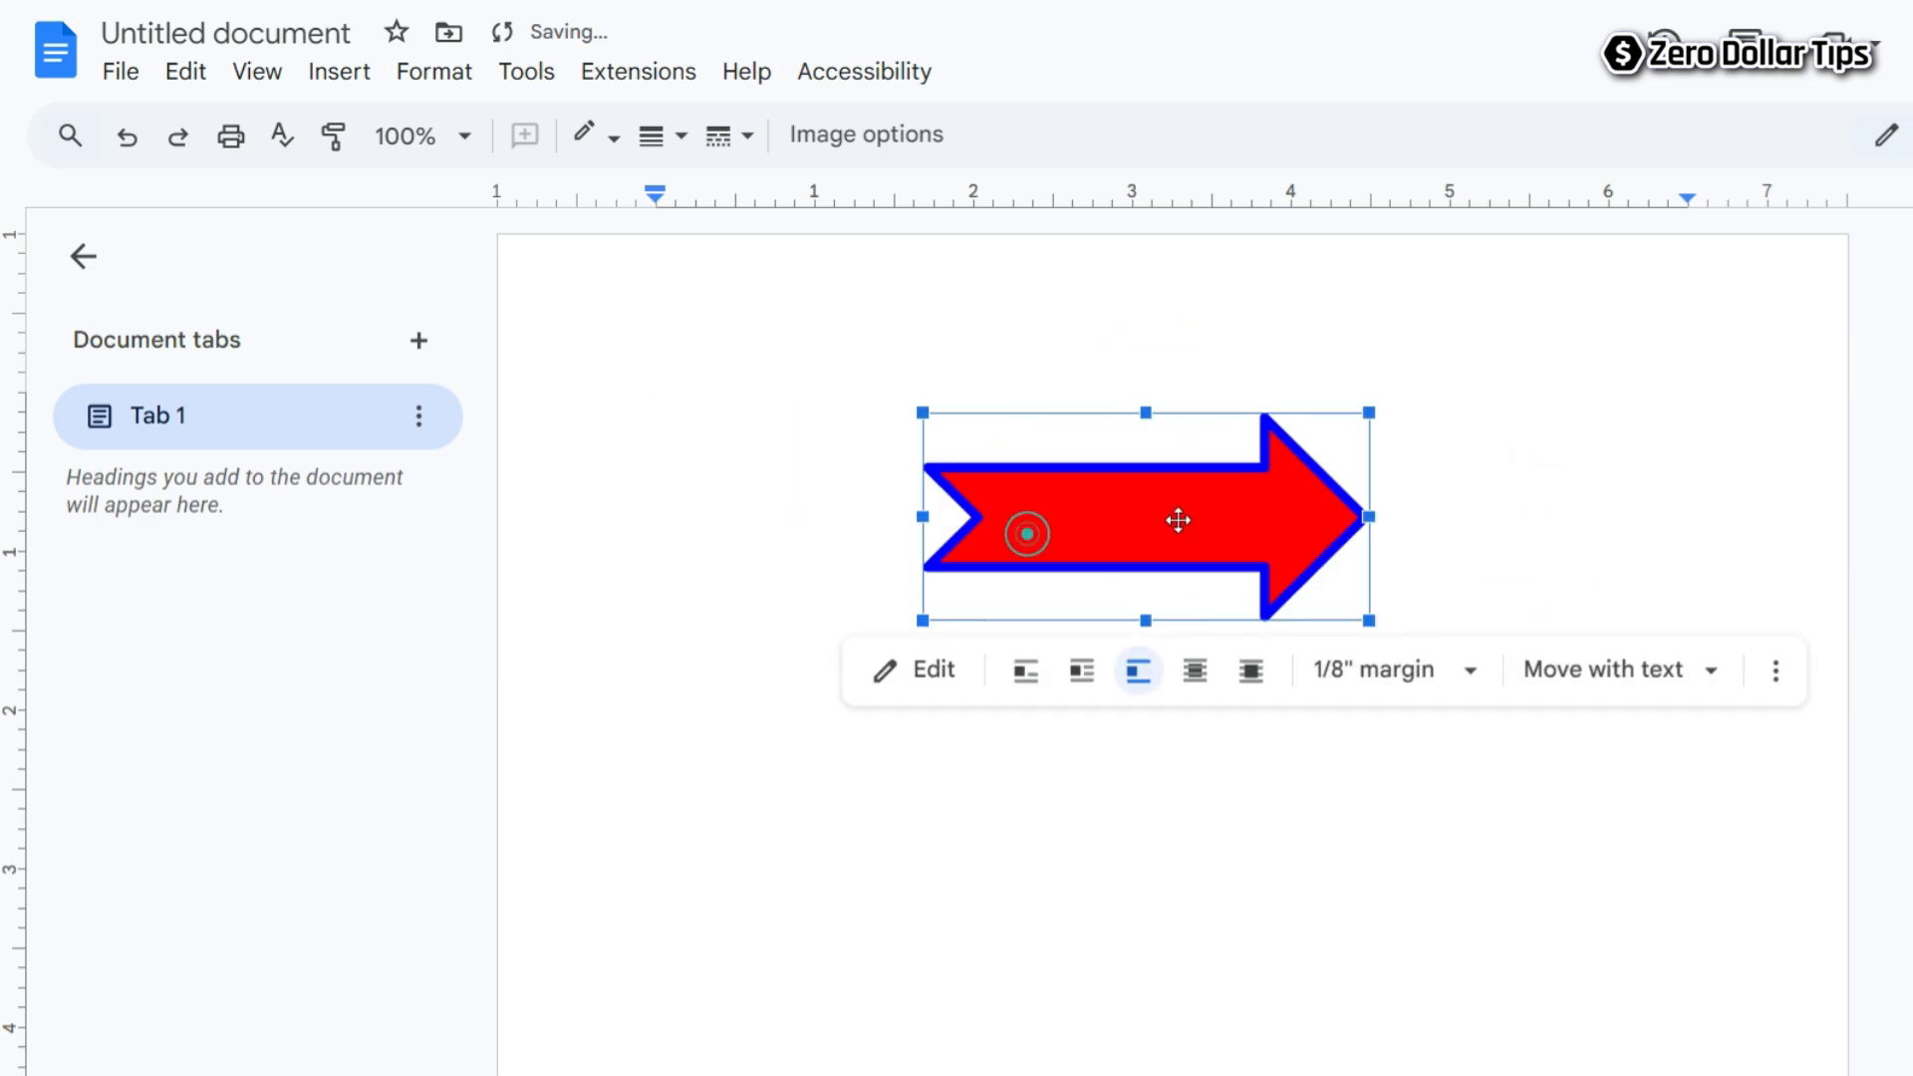
click(1292, 931)
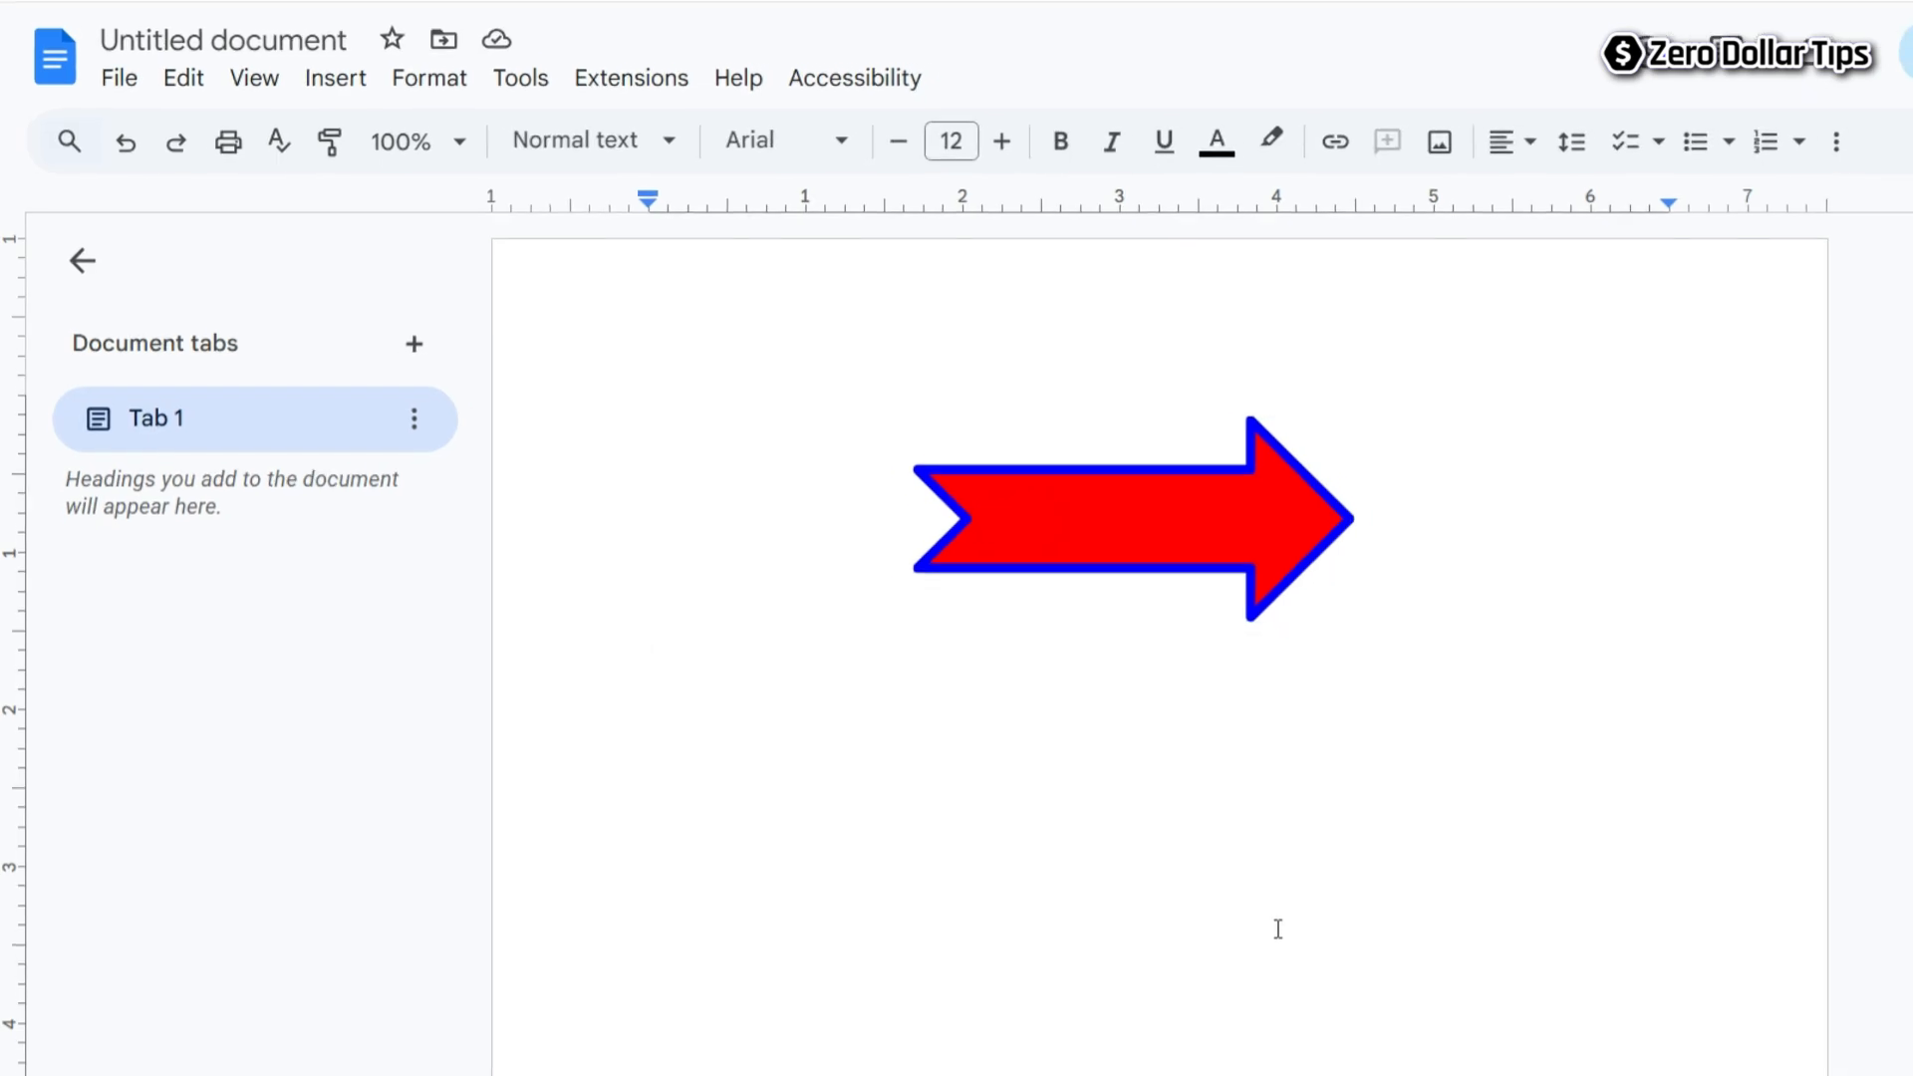